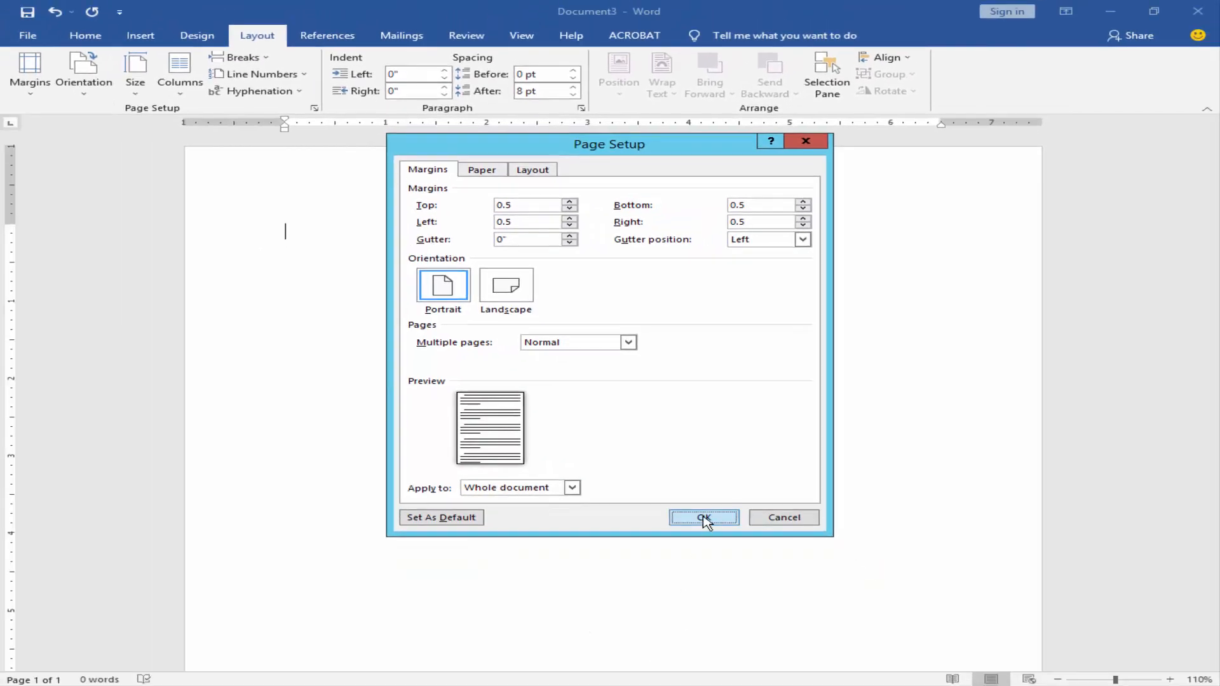
Step: Apply 0.5-inch page margins to the whole document and insert a table with two columns and one row
click(704, 518)
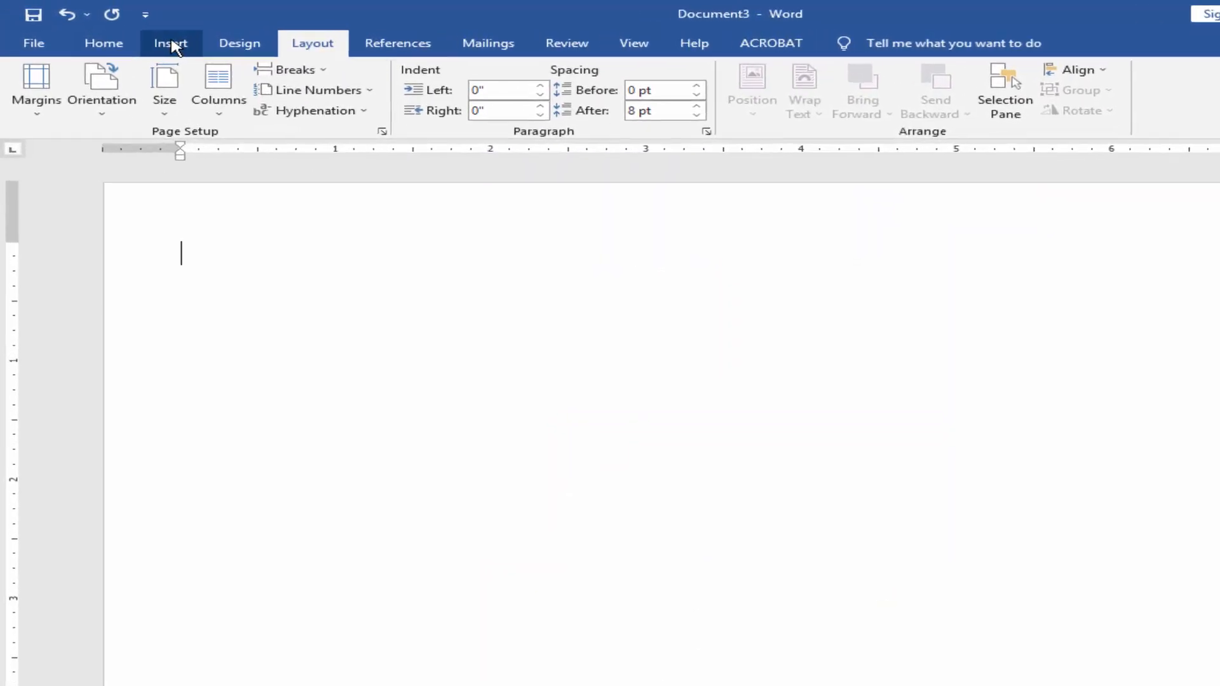
click(140, 35)
click(137, 92)
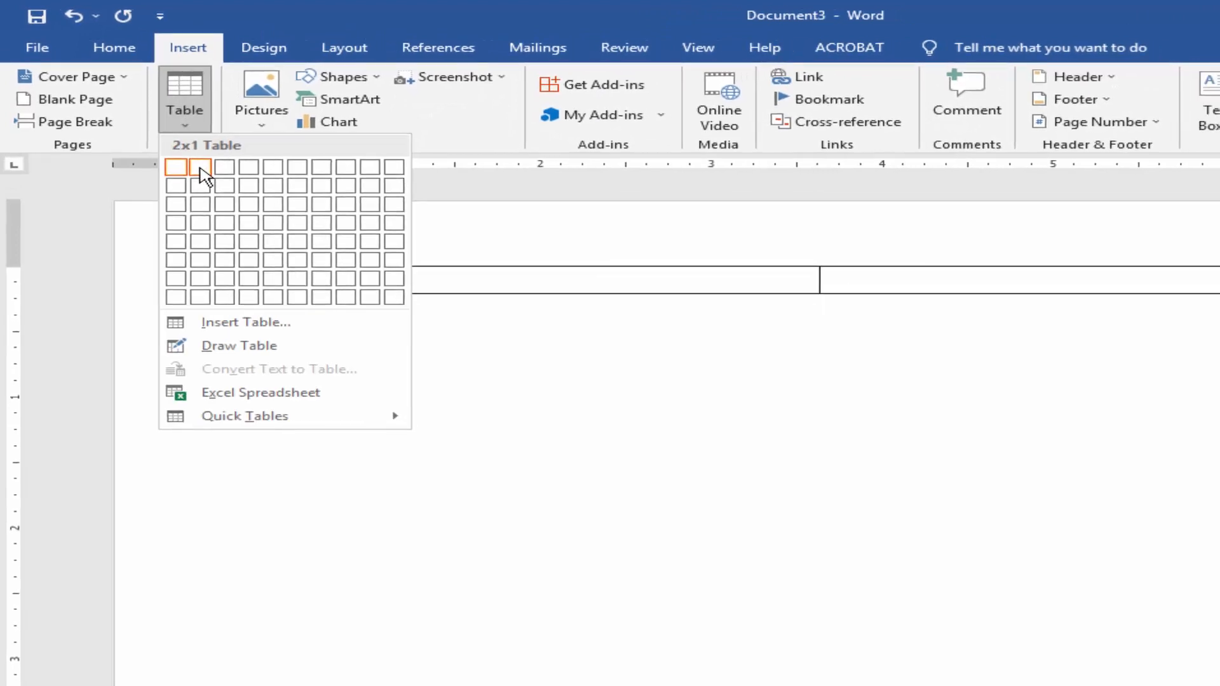
click(206, 173)
Step: Copy the Company Name and Street Address lines from the Notepad text into the Word table's first cell
click(301, 311)
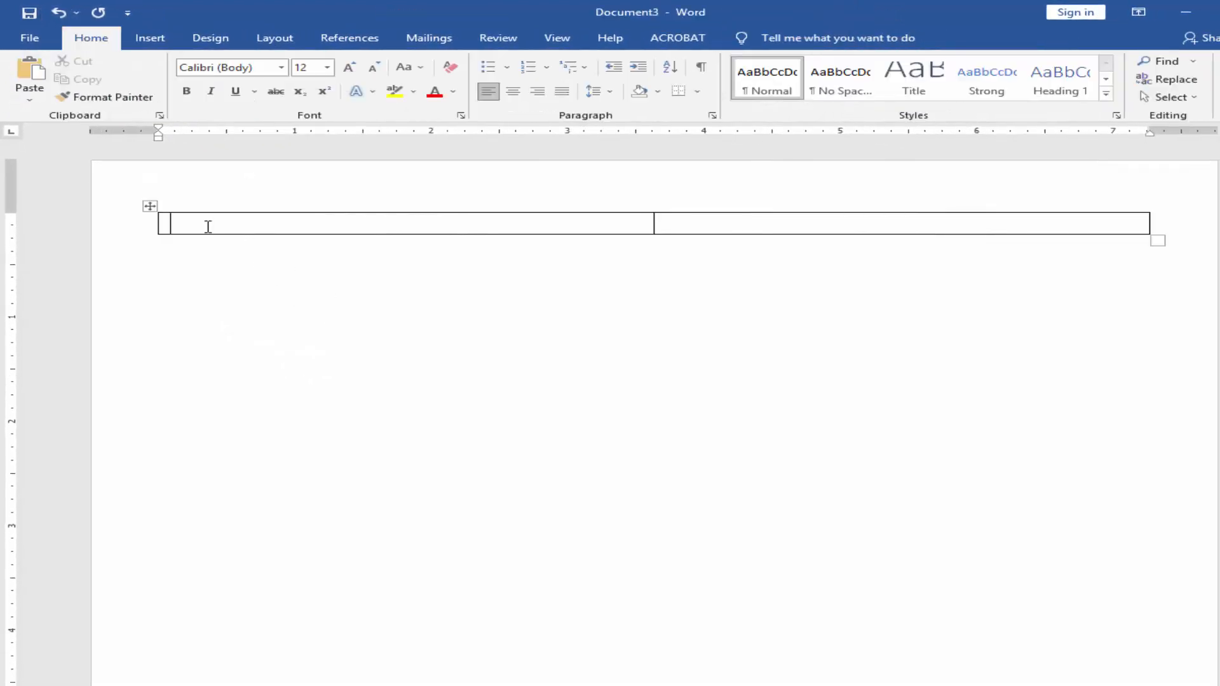
key(alt+Tab)
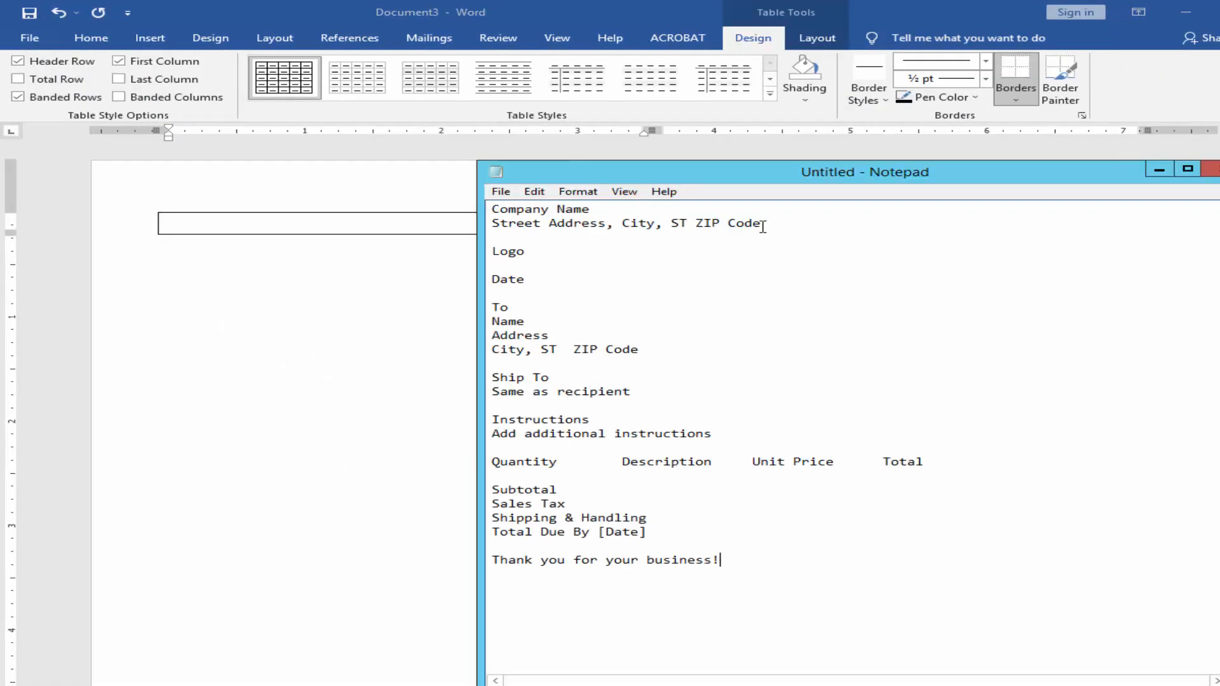
drag(751, 223, 492, 209)
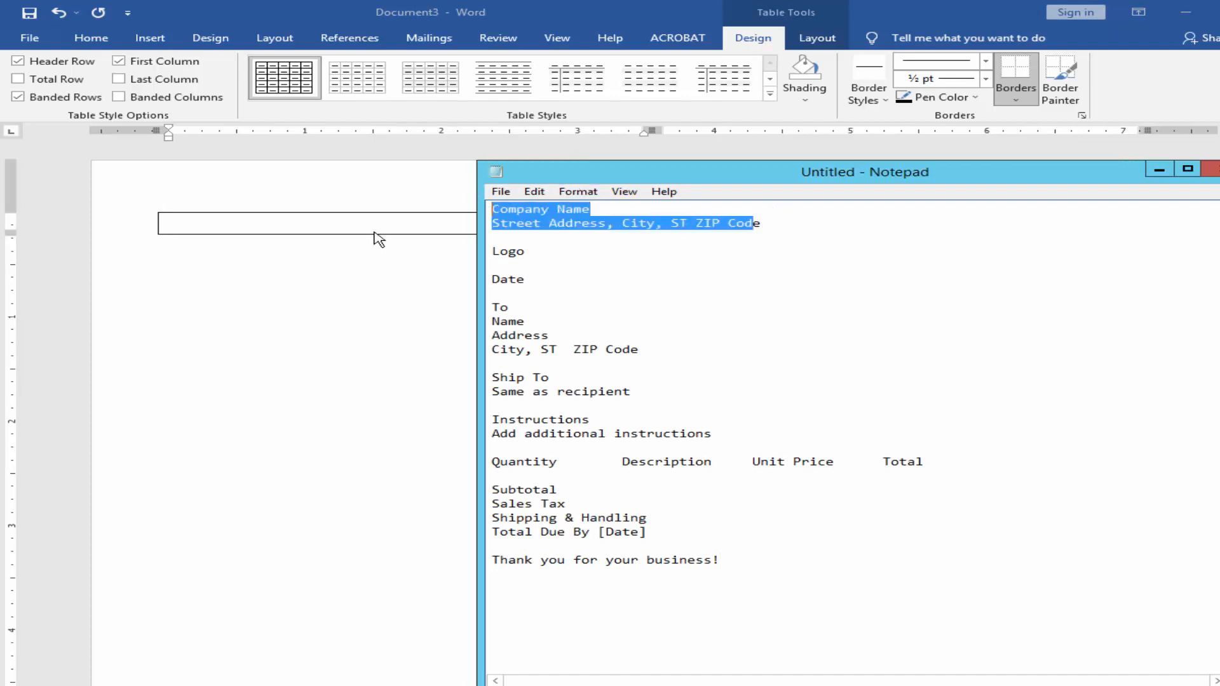
key(ctrl+c)
key(alt+Tab)
key(ctrl+v)
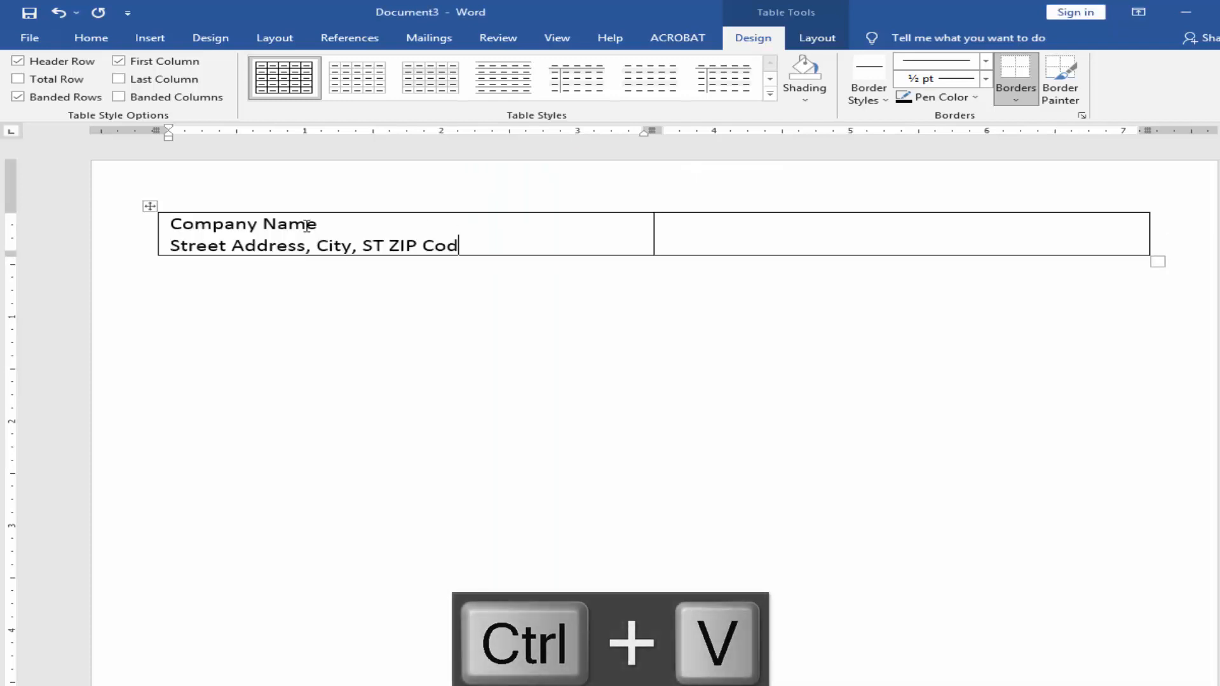
Step: Insert a table with three columns and two rows below the company table, leaving a blank line between them
click(351, 313)
click(148, 39)
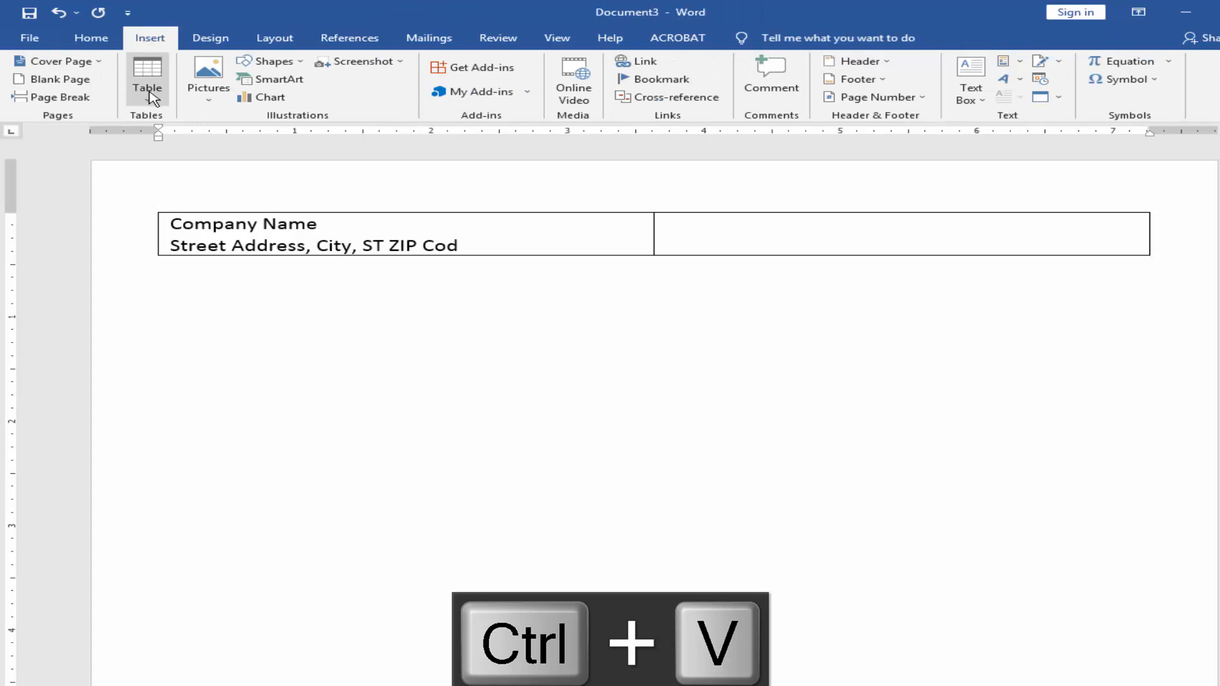
click(148, 89)
click(191, 143)
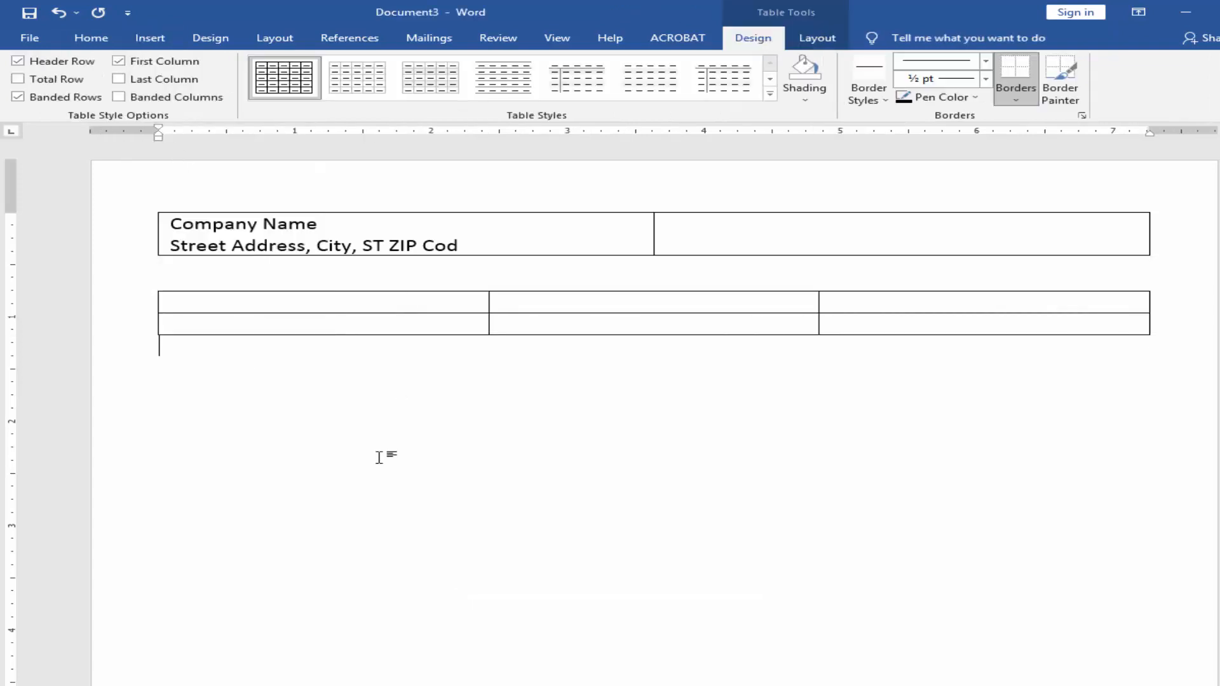
Step: Copy the Date line from the Notepad text into the first cell of the three-column table
key(alt+Tab)
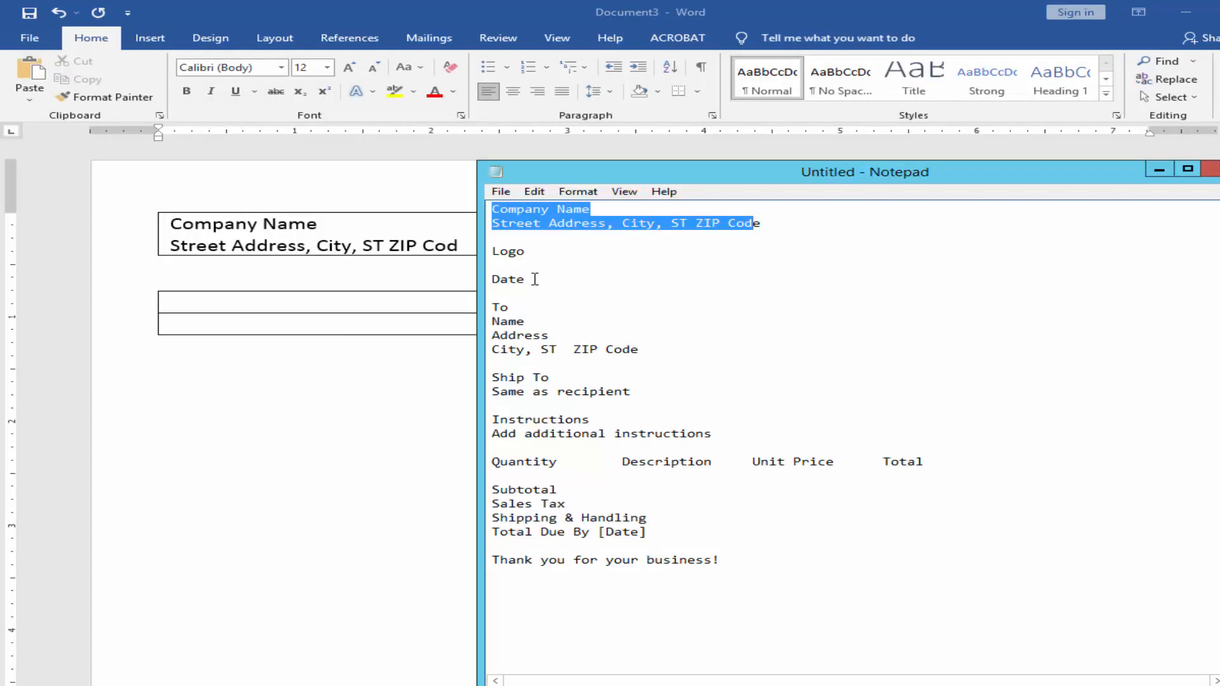
drag(535, 279, 492, 279)
key(ctrl+c)
key(alt+Tab)
click(328, 298)
key(ctrl+v)
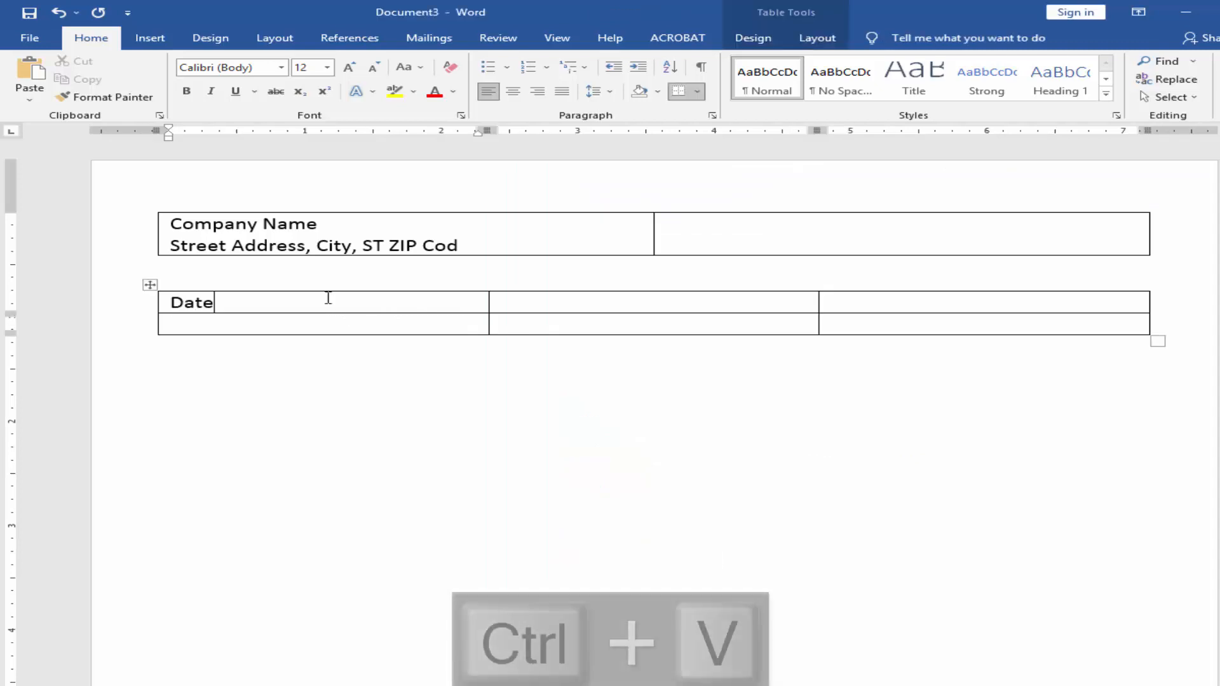
Step: Copy the To, Name, Address and City, ST ZIP Code lines from Notepad into the cell beside Date
key(alt+Tab)
drag(653, 349, 491, 310)
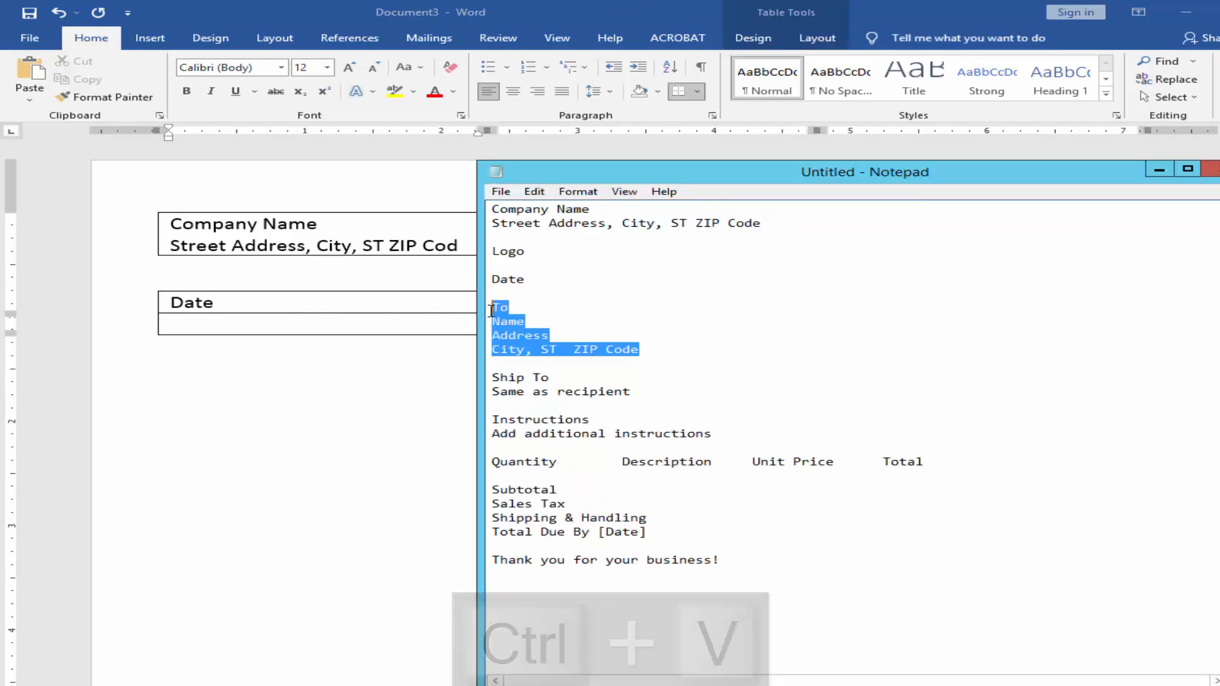
key(ctrl+c)
key(alt+Tab)
click(559, 299)
key(ctrl+v)
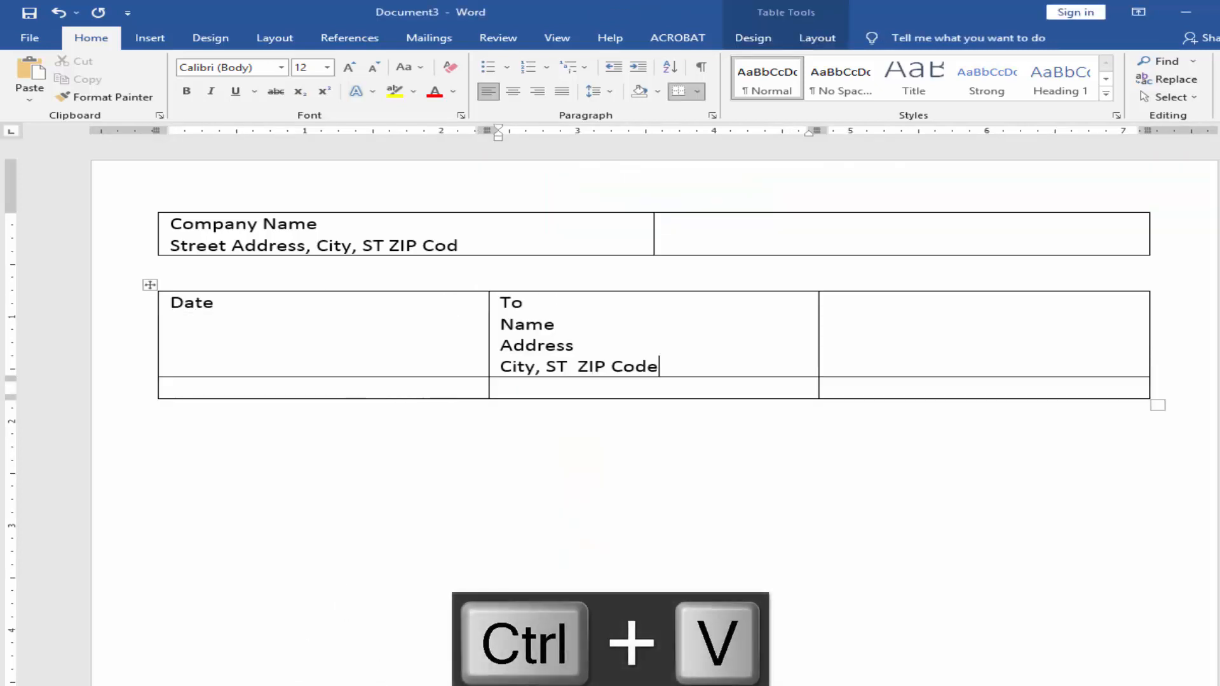
Step: Copy the Ship To and Same as recipient lines from Notepad into the table's third cell and delete the empty second row
key(alt+Tab)
drag(643, 390, 493, 379)
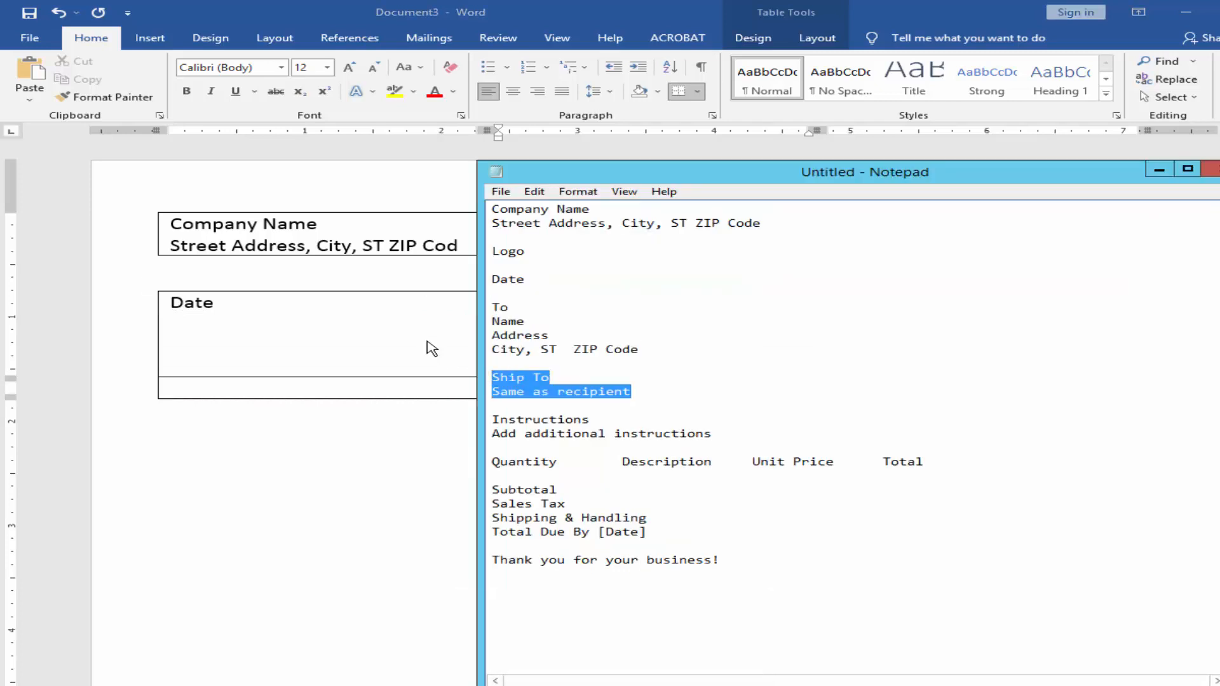
key(ctrl+c)
key(alt+Tab)
click(901, 332)
key(ctrl+v)
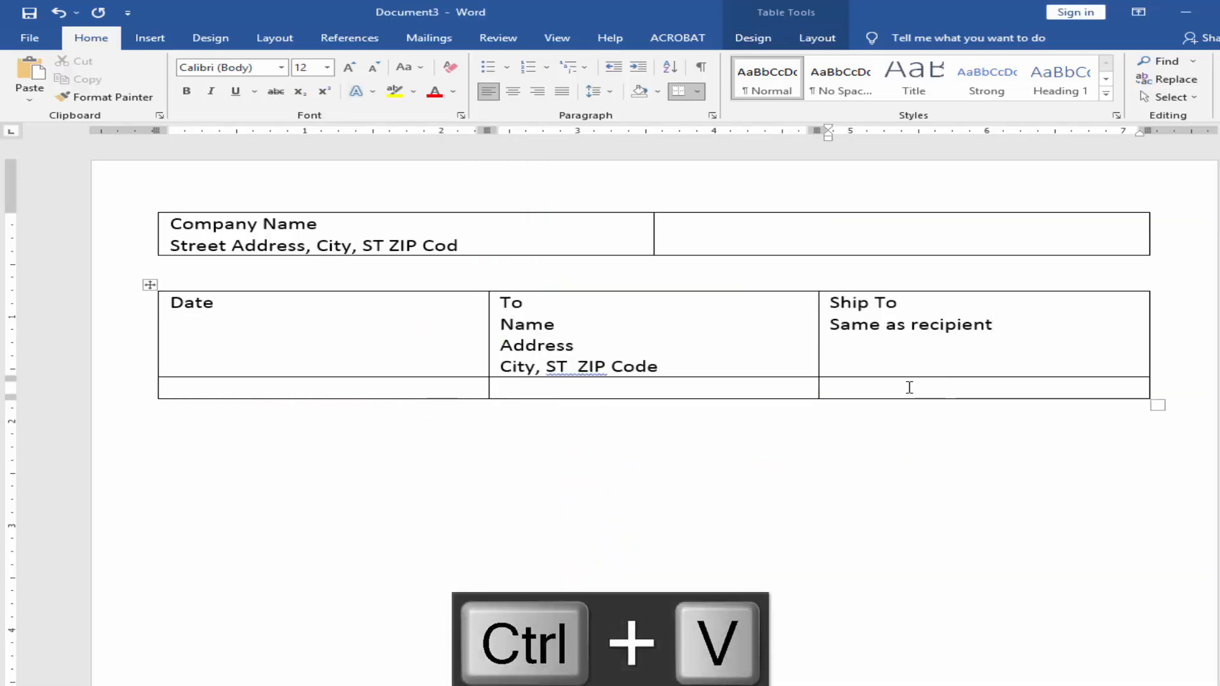
drag(909, 388, 448, 386)
key(BackSpace)
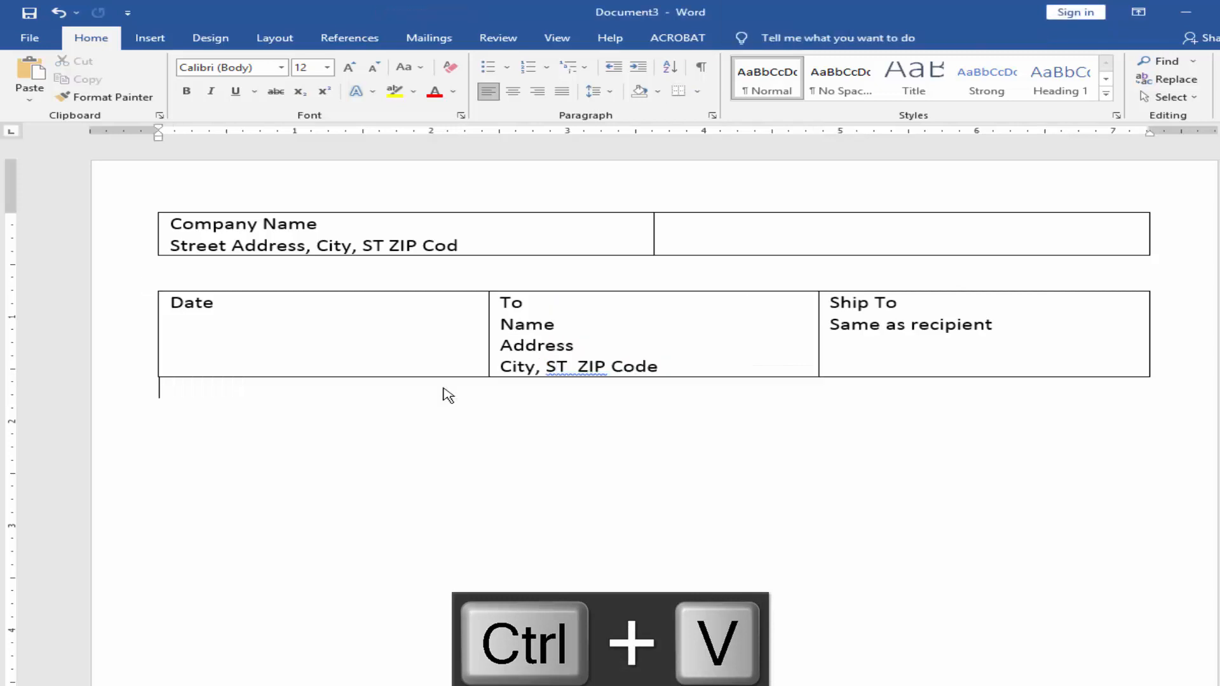
Step: Insert a table with two columns and one row below the Date and Ship To table
click(150, 38)
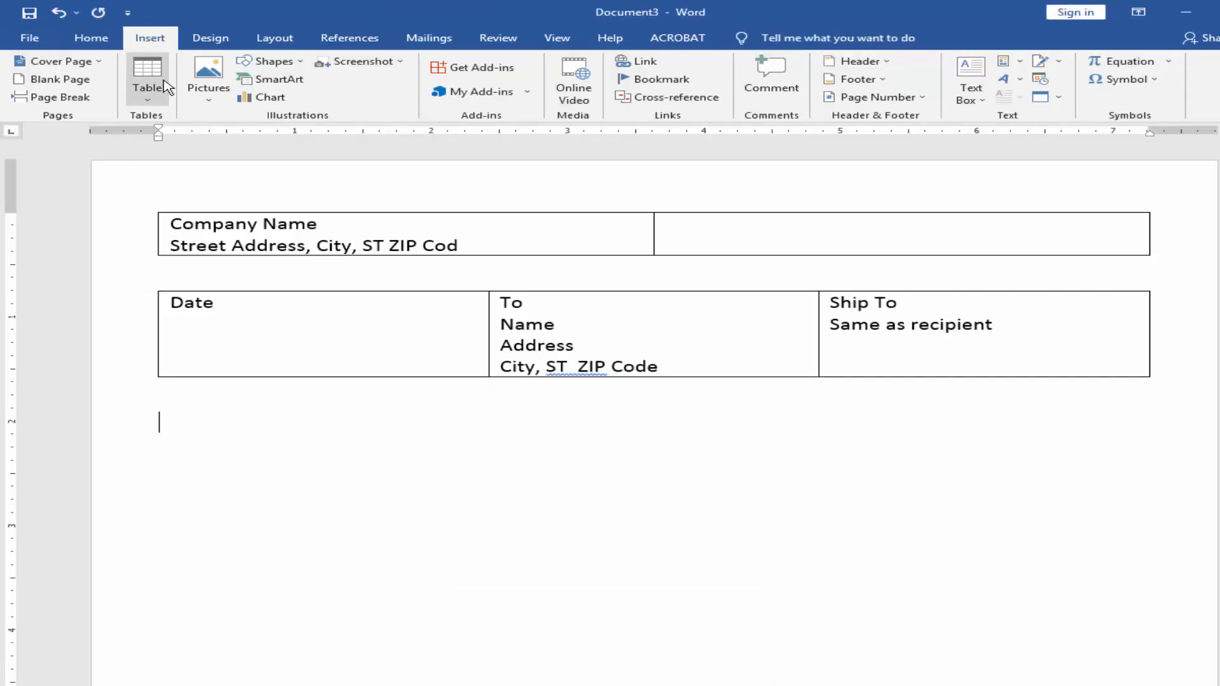
click(140, 78)
click(147, 127)
Step: Copy the Instructions and Add additional instructions lines from Notepad into the new table's first cell
key(alt+Tab)
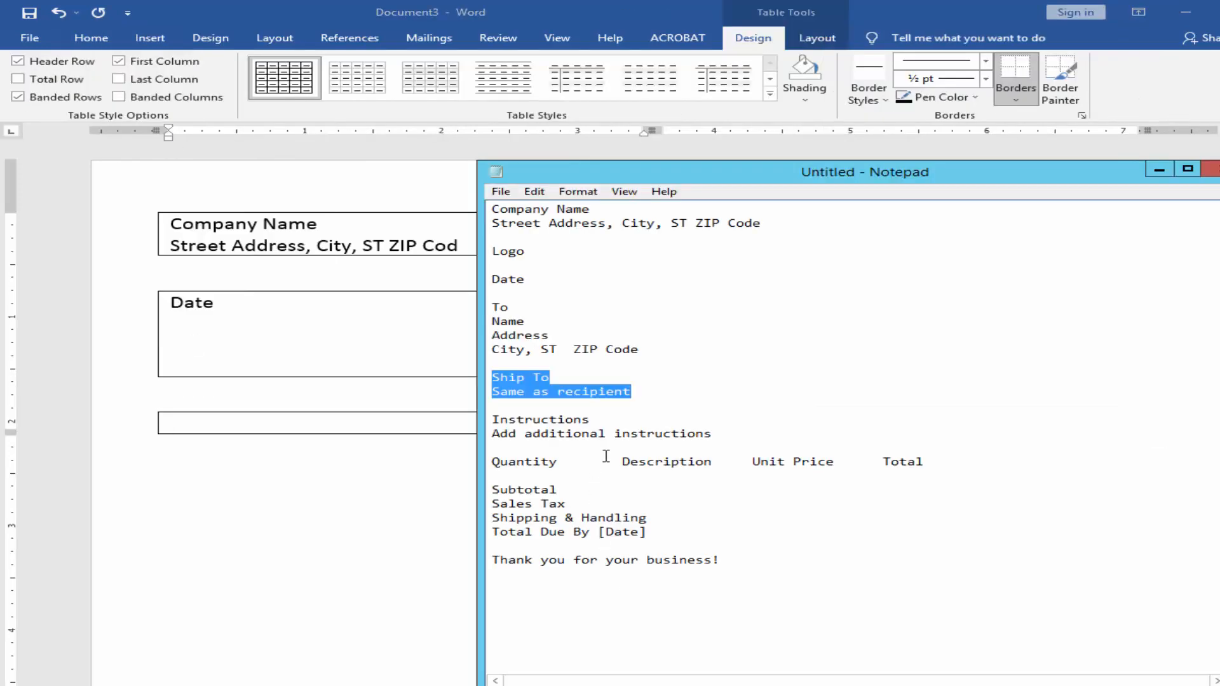
drag(707, 434, 624, 422)
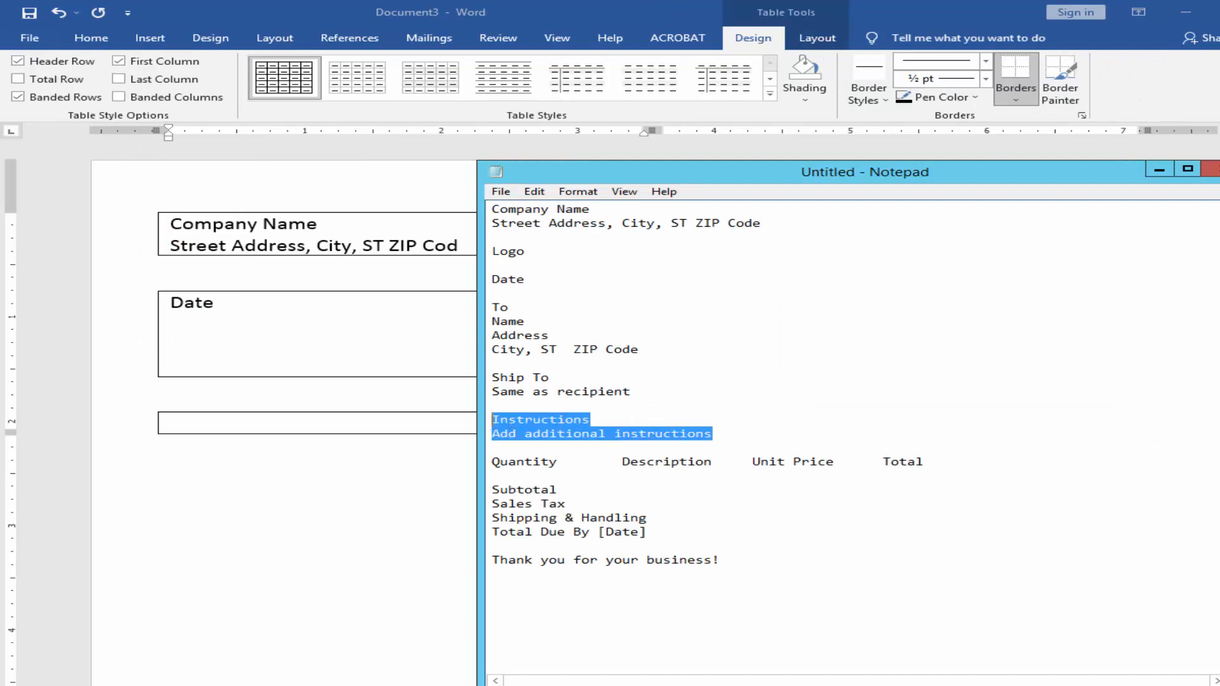
key(ctrl+c)
key(alt+Tab)
key(ctrl+v)
Step: Insert a four-column, eight-row table below Instructions and fill its header row with Notepad's Quantity, Description, Unit Price and Total line
click(305, 493)
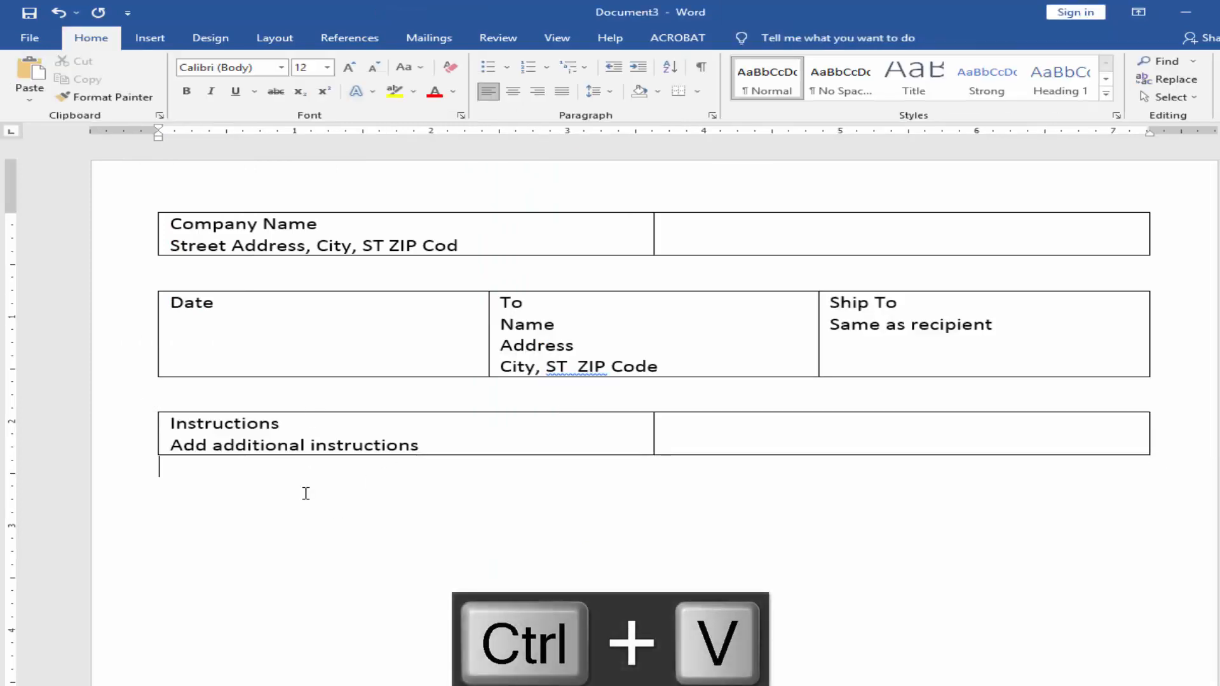
key(alt+Tab)
drag(928, 462, 493, 462)
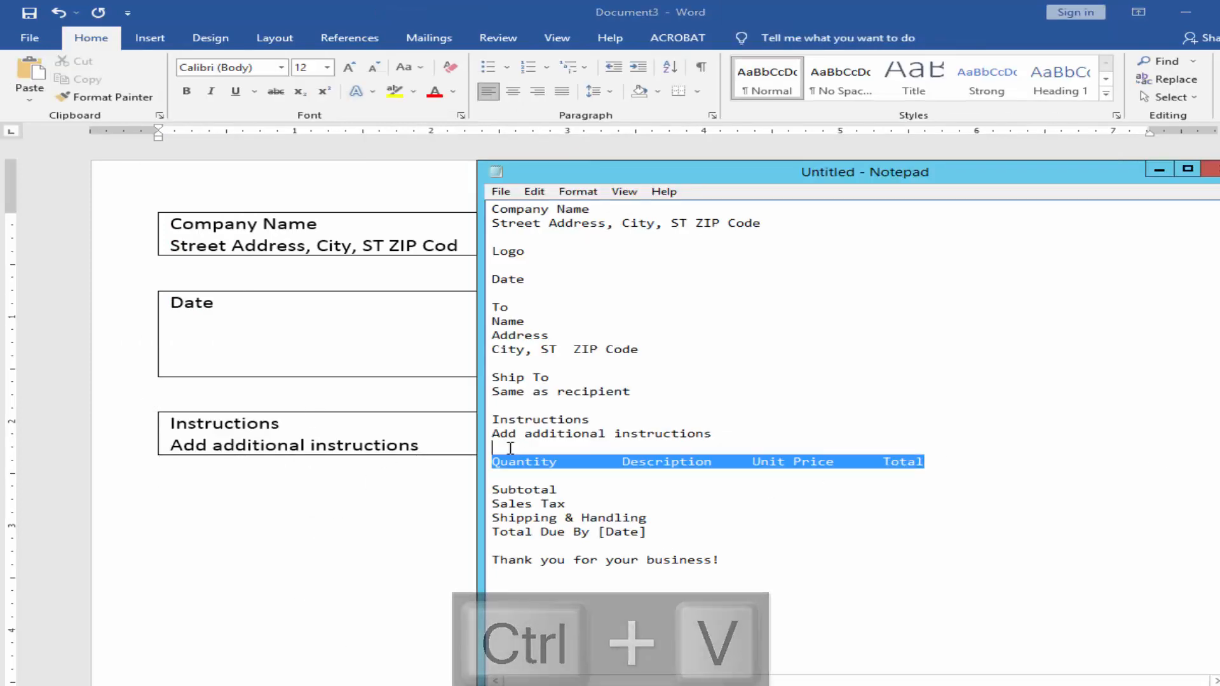
key(ctrl+c)
key(alt+Tab)
click(142, 40)
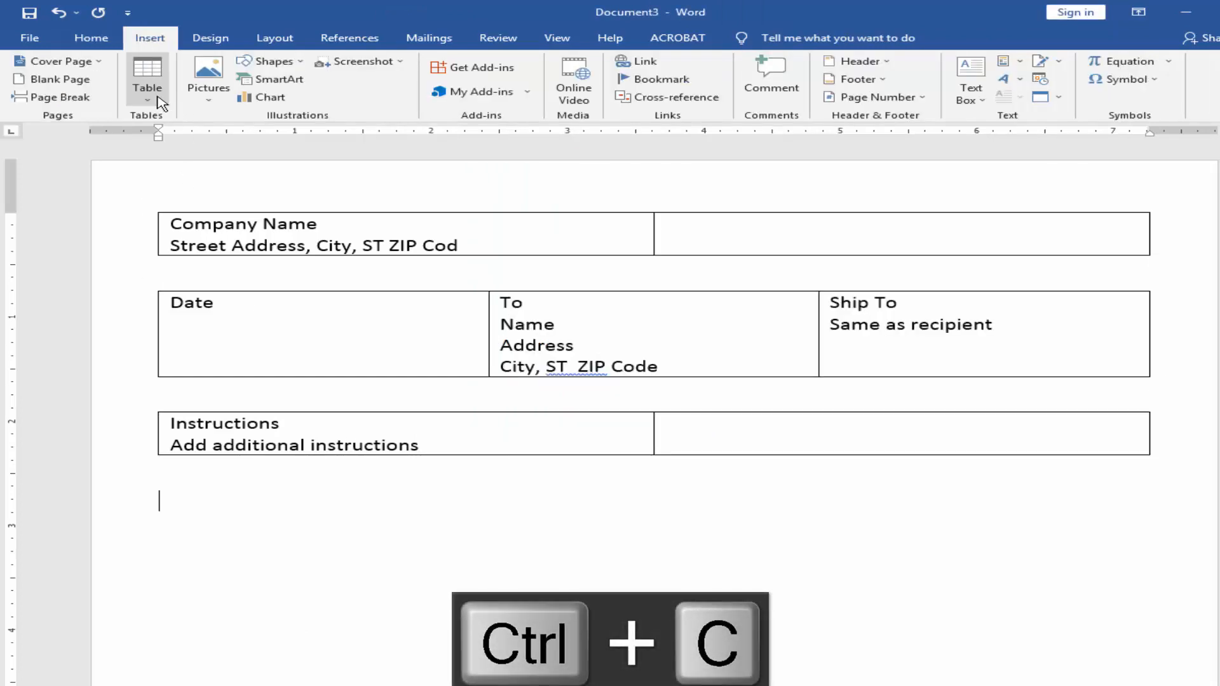
click(160, 102)
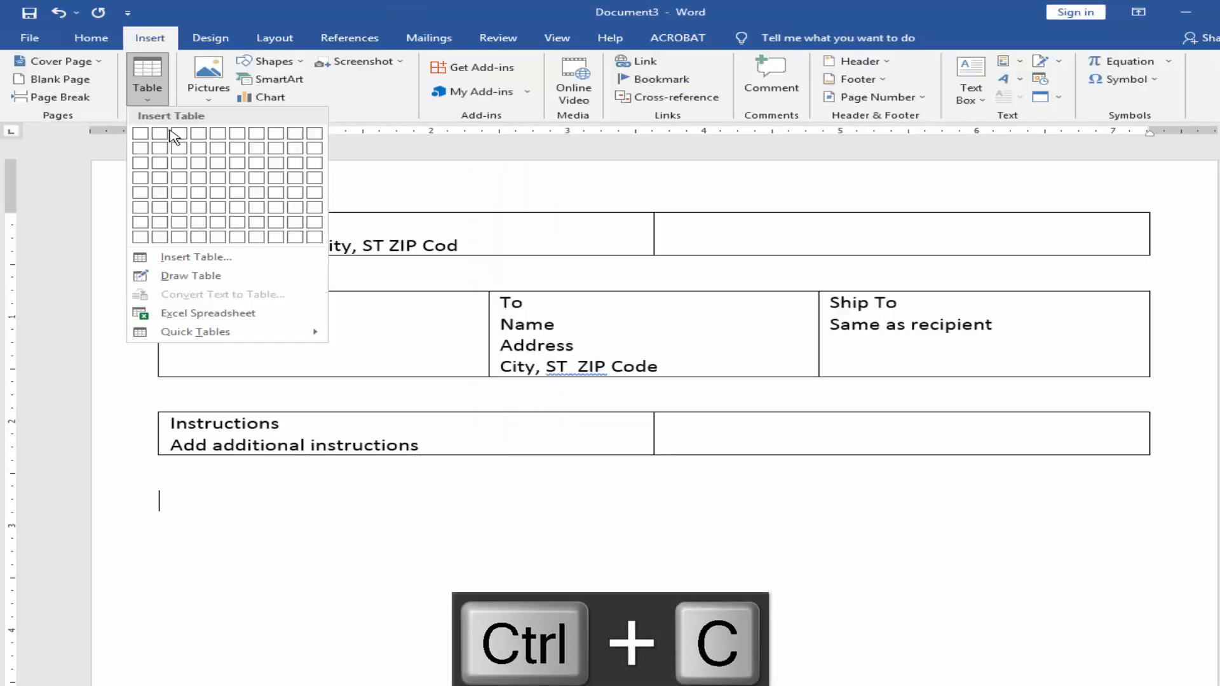
click(204, 241)
drag(341, 504, 939, 495)
key(ctrl+v)
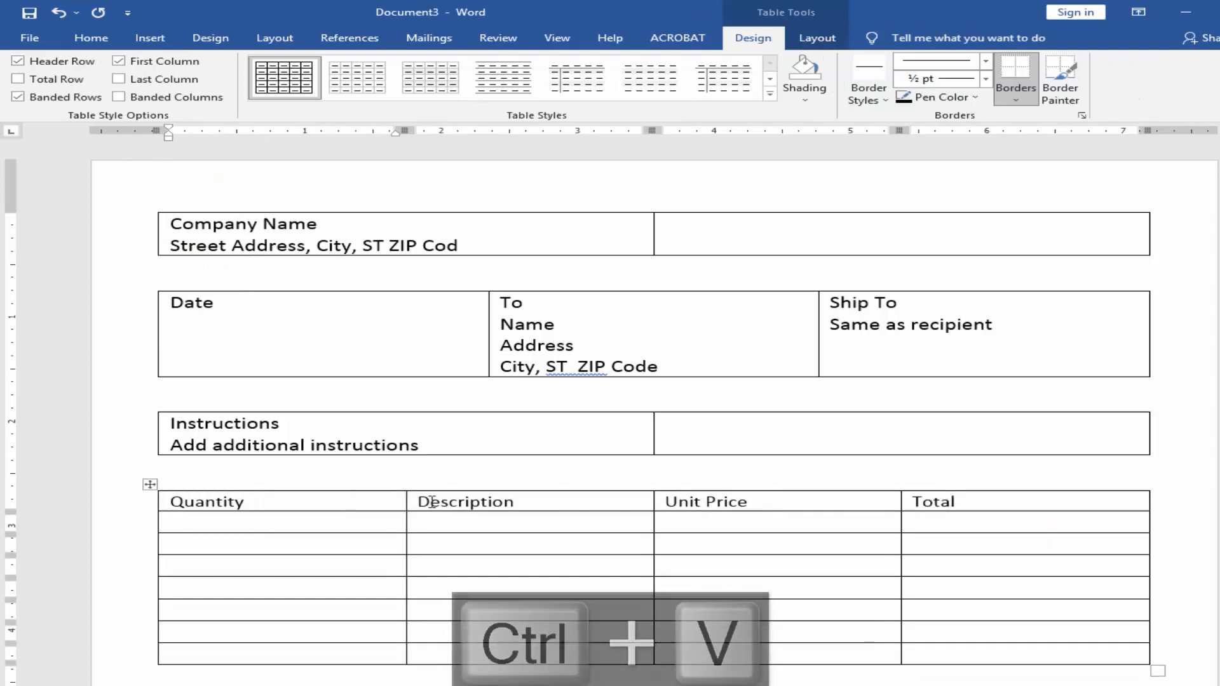
Step: Narrow the Quantity, Unit Price and Total columns to about 1 inch each and widen the Description column to about 4 inches
drag(402, 128, 296, 129)
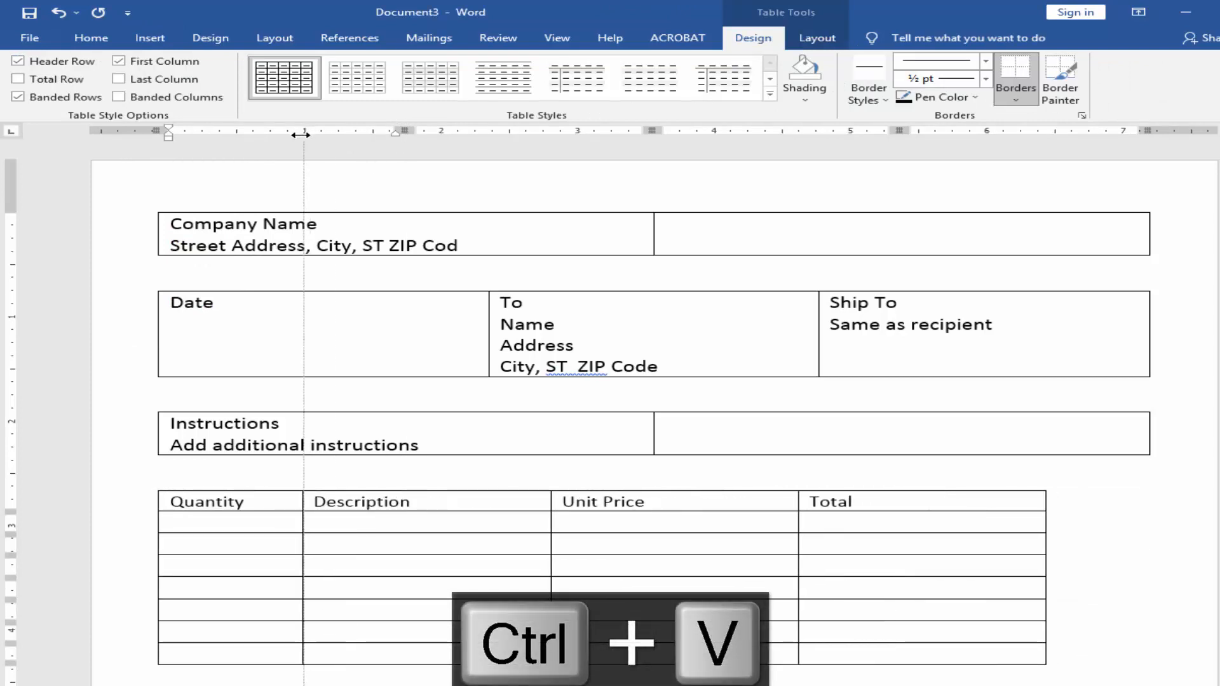
drag(795, 131, 704, 134)
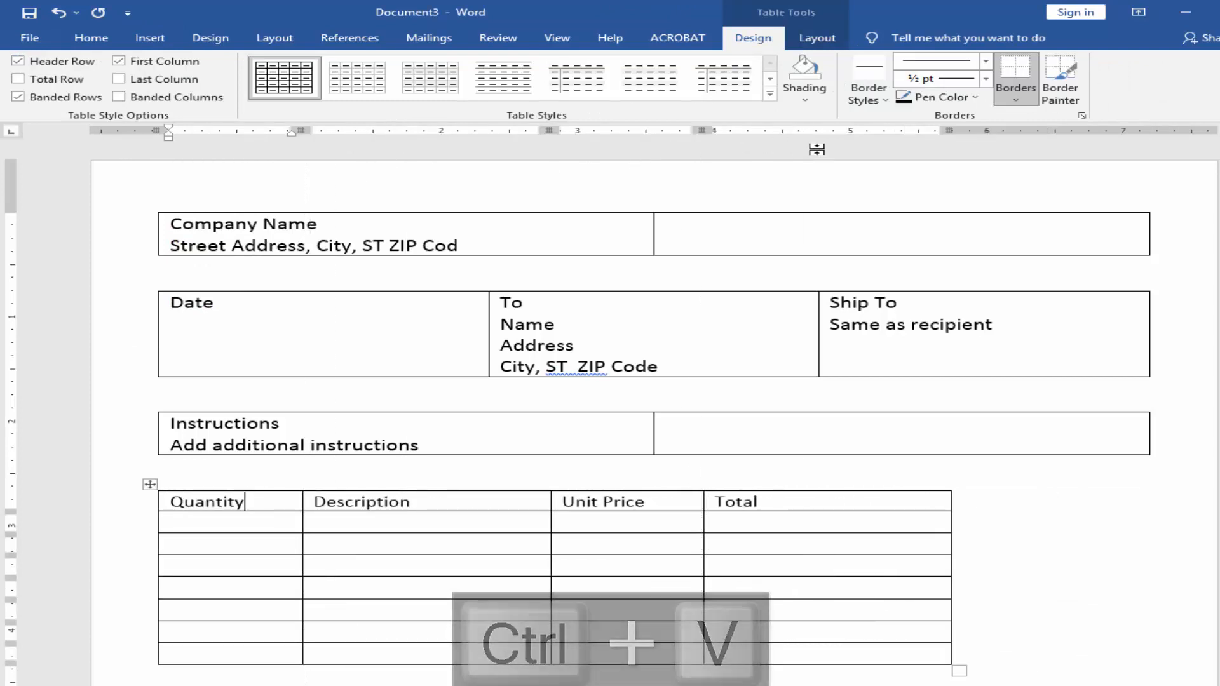
drag(948, 131, 847, 154)
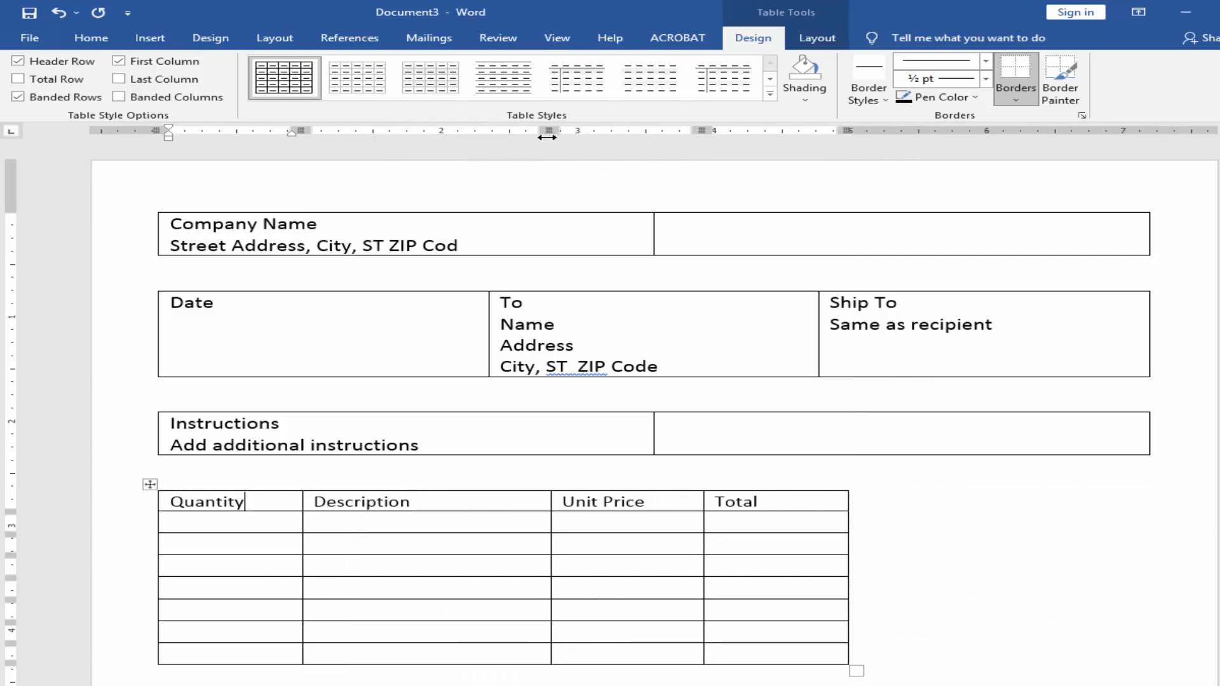
drag(547, 138, 848, 135)
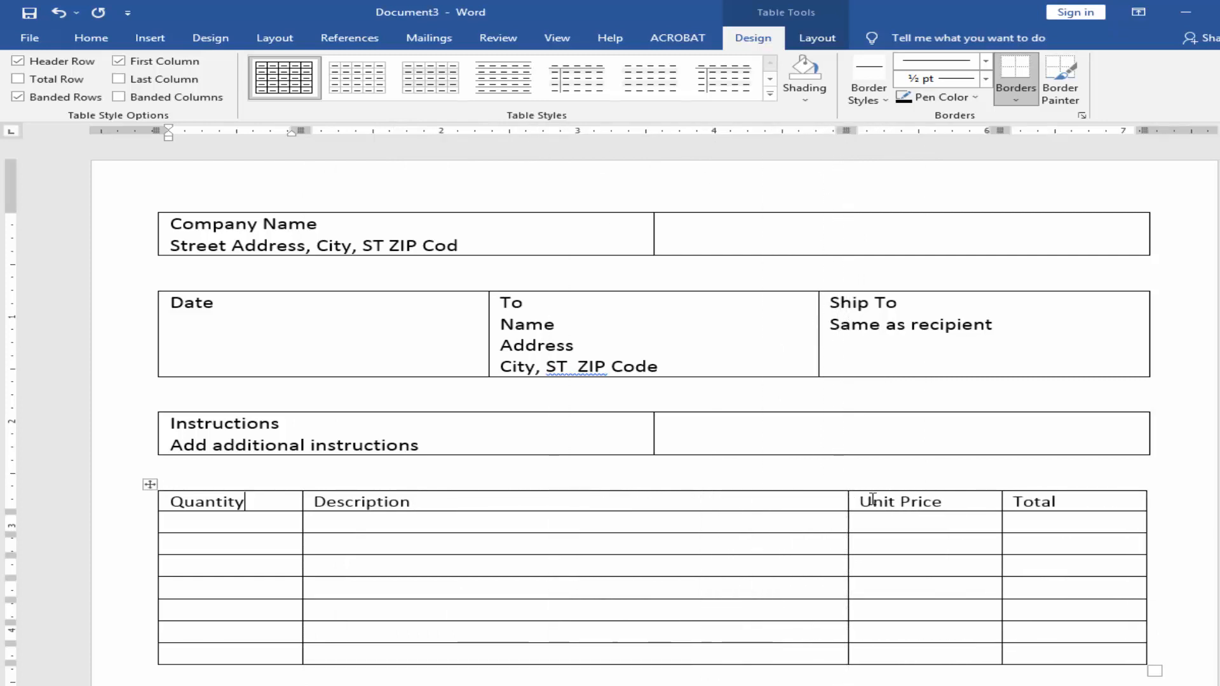
Step: Resize the item table to give it taller rows and align its right edge with the tables above
scroll(872, 499, down, 2)
scroll(733, 498, down, 2)
drag(1044, 465, 1038, 559)
scroll(992, 413, down, 2)
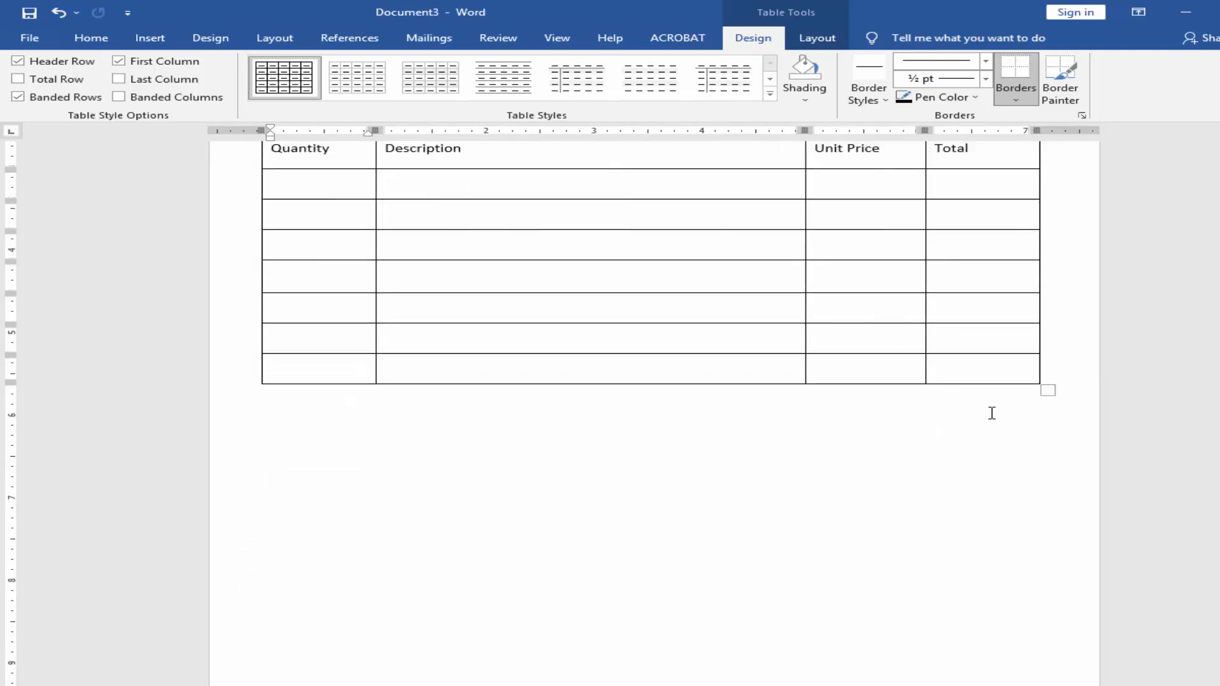
scroll(961, 480, up, 2)
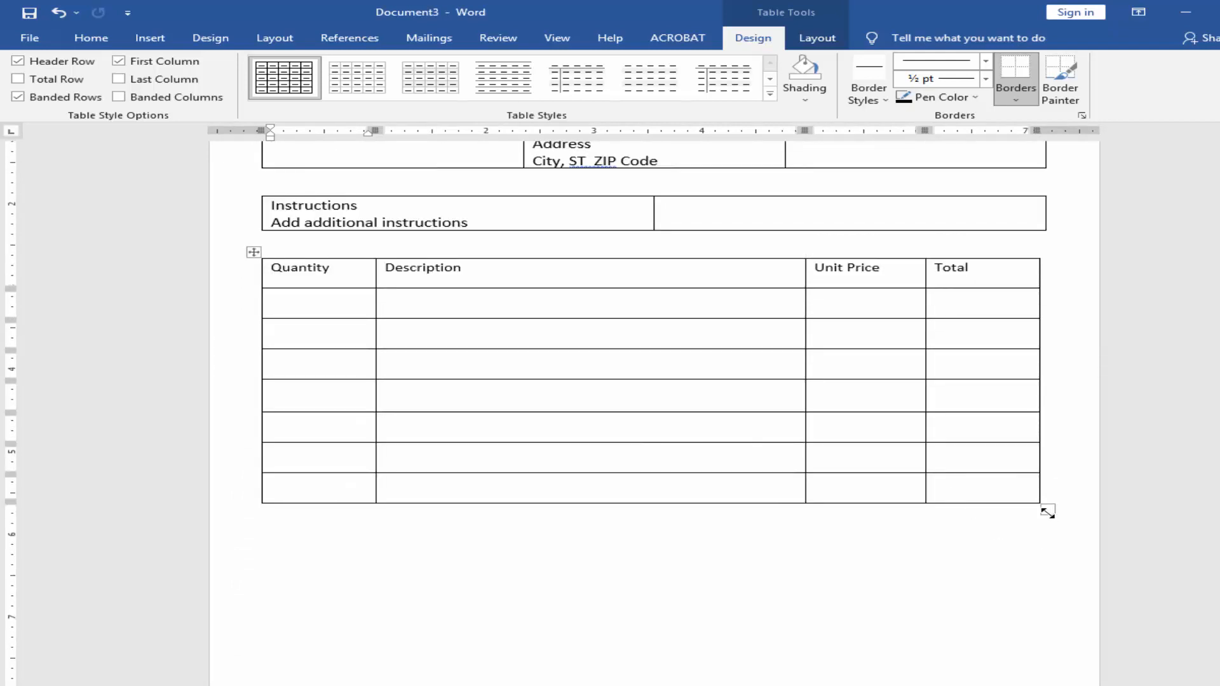
drag(1047, 511, 1049, 485)
Step: Add empty rows to the end of the item table until it nearly reaches the bottom of the page
key(Tab)
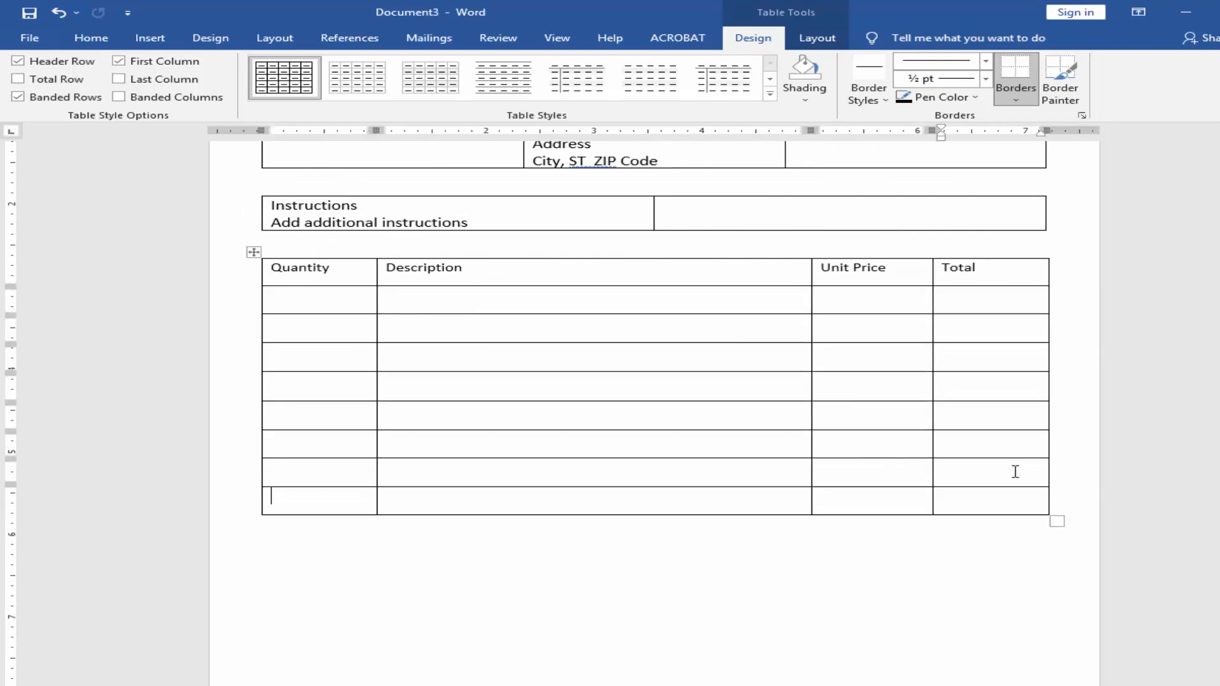
key(Tab)
key(Tab)
key(Tab)
key(Tab)
key(Tab)
key(Tab)
key(Tab)
key(Tab)
key(Tab)
key(Tab)
key(Tab)
key(Tab)
key(Tab)
key(Tab)
key(Tab)
key(Tab)
key(Tab)
key(Tab)
key(Tab)
key(Tab)
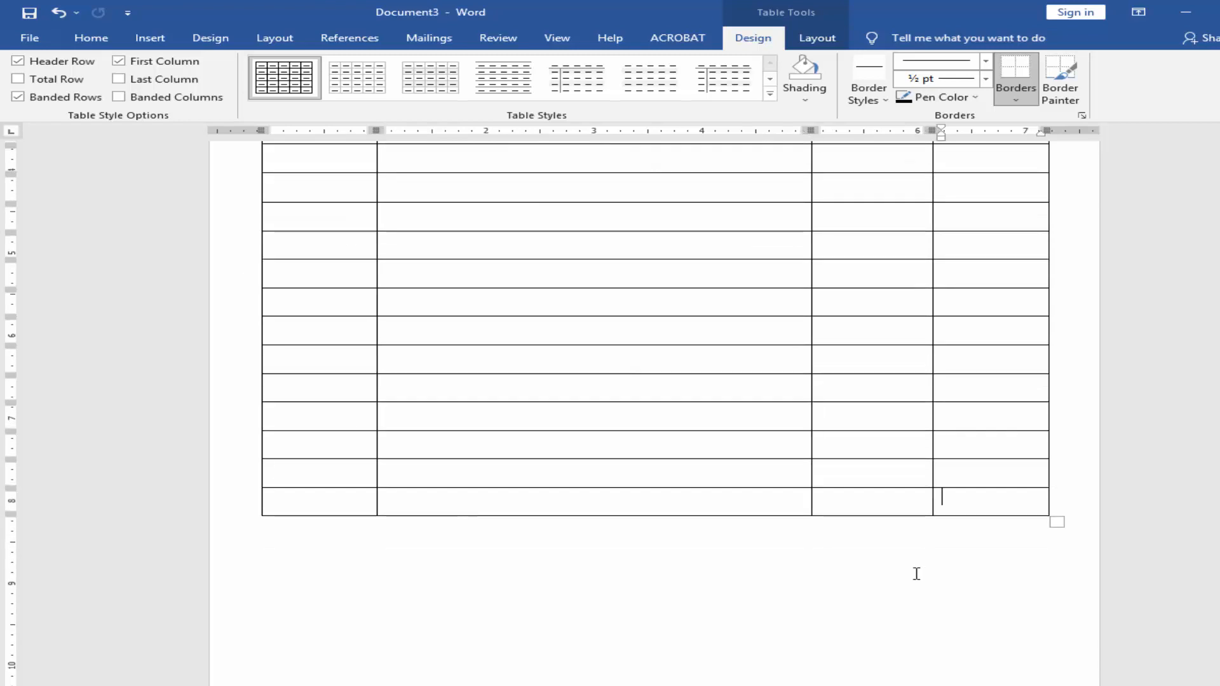
scroll(915, 574, down, 2)
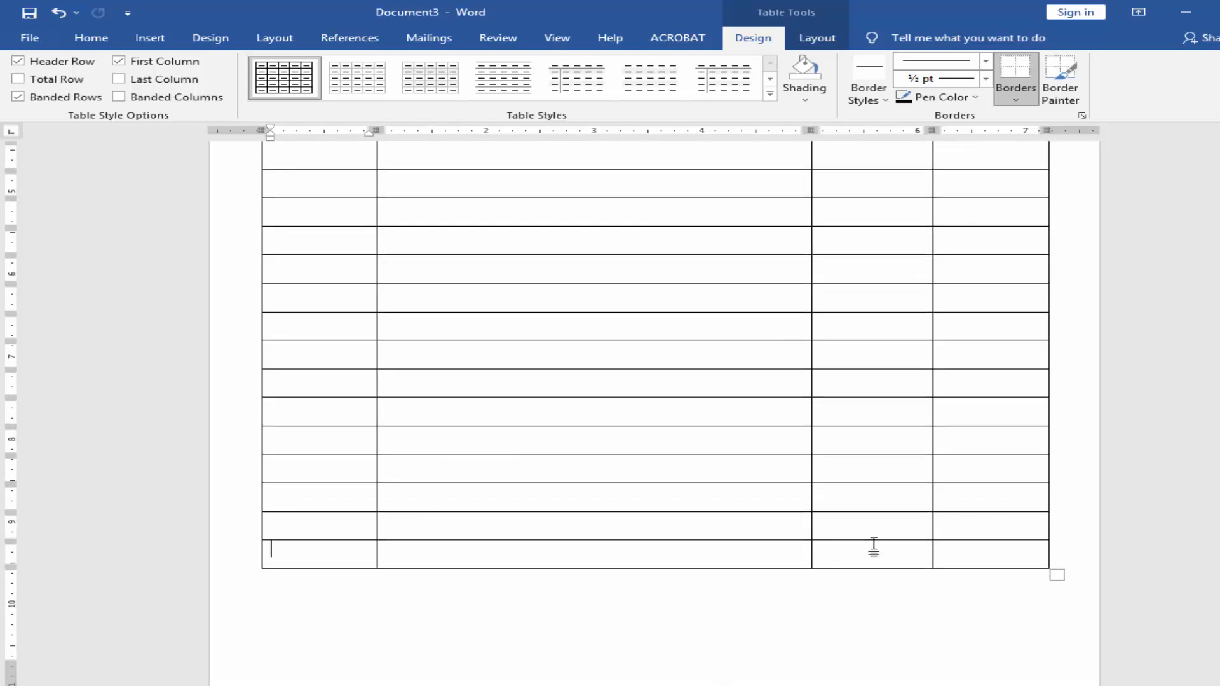
Step: Merge the Quantity, Description and Unit Price cells in each of the item table's last three rows
drag(874, 545, 345, 554)
right_click(345, 555)
click(397, 469)
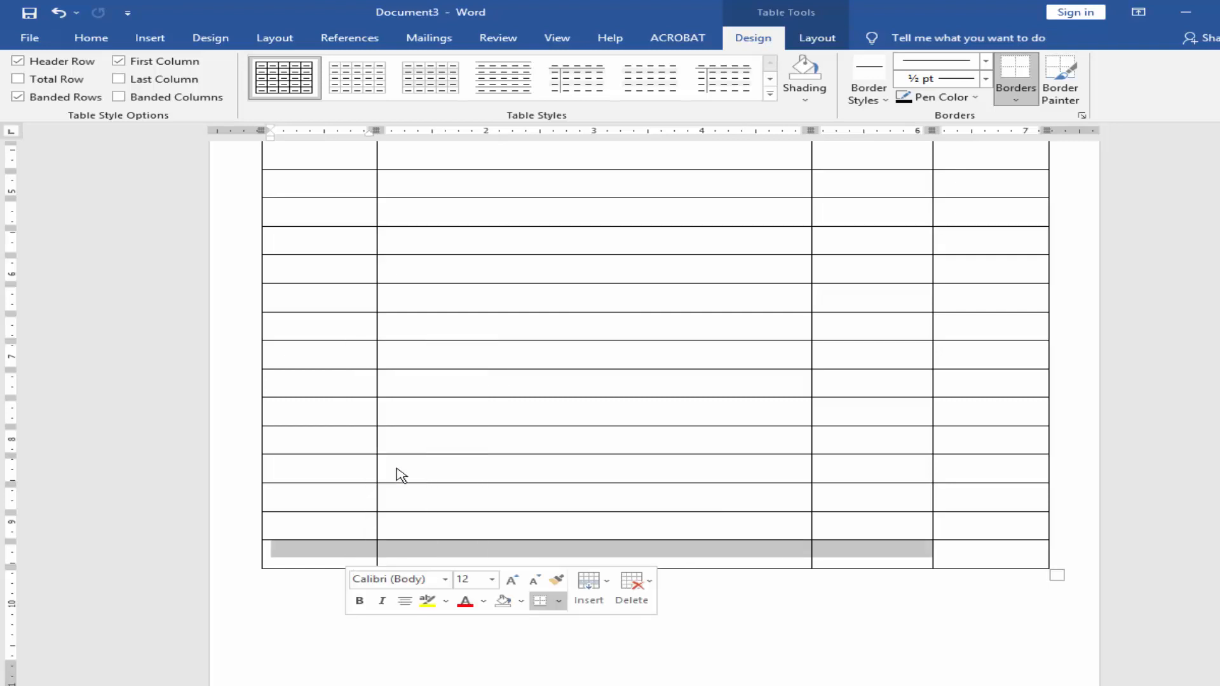
drag(850, 523, 321, 525)
right_click(322, 526)
click(367, 438)
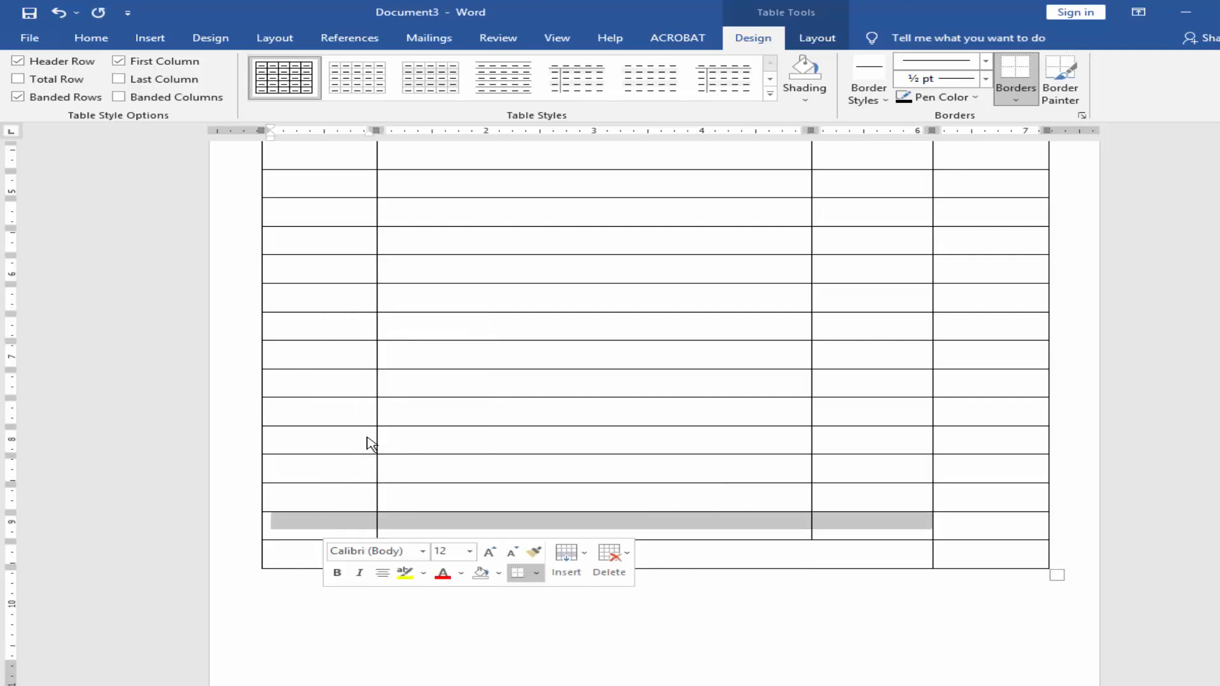
drag(874, 496, 357, 488)
right_click(356, 488)
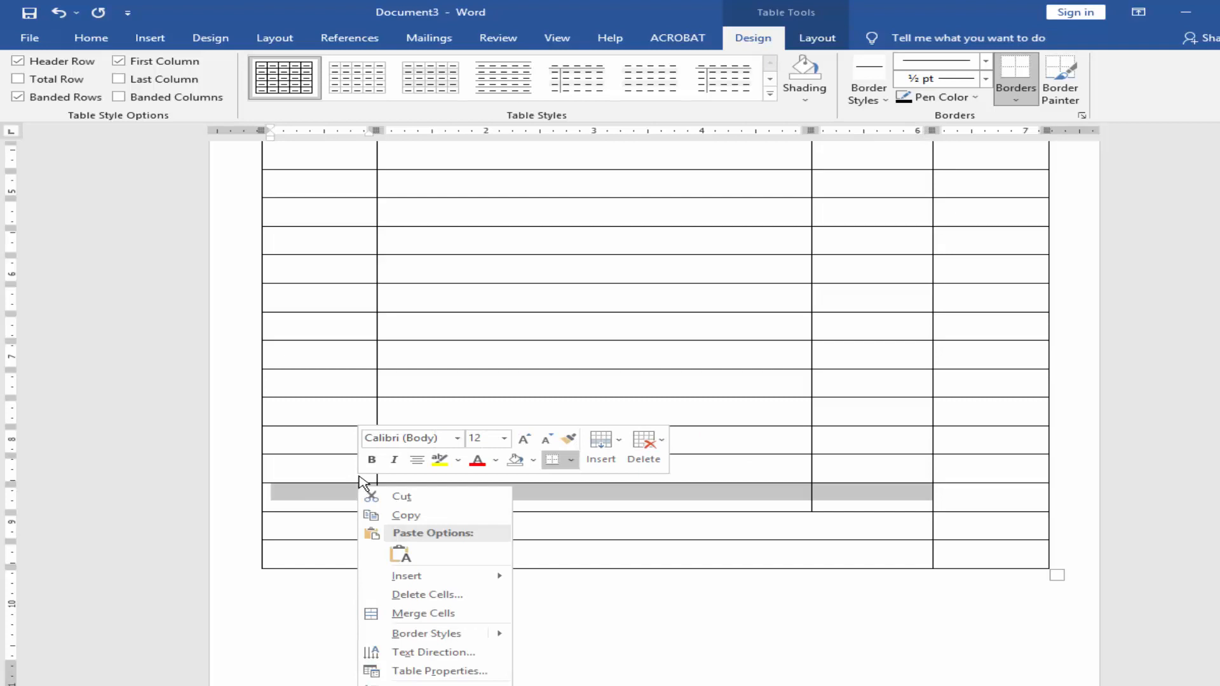
click(429, 613)
Step: Merge the first three cells of the fourth-last row and fill the four merged cells with Notepad's Subtotal through Total Due By [Date] lines
click(591, 685)
click(637, 530)
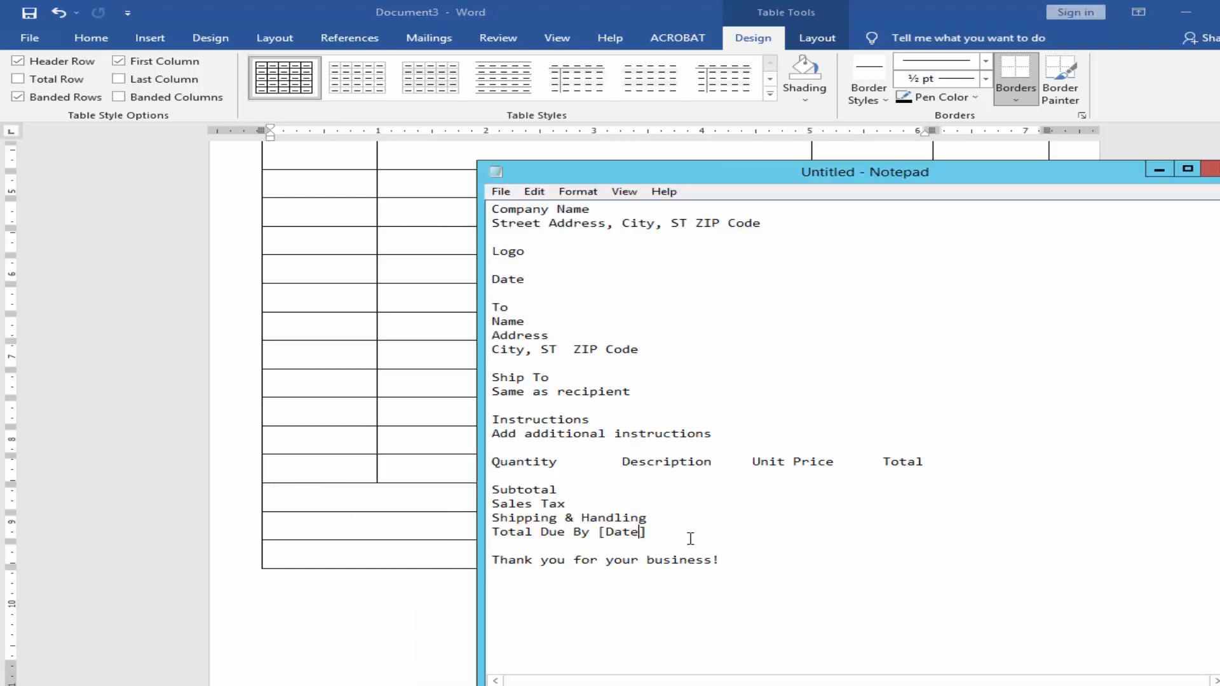
key(ctrl+c)
click(417, 495)
drag(353, 467, 833, 455)
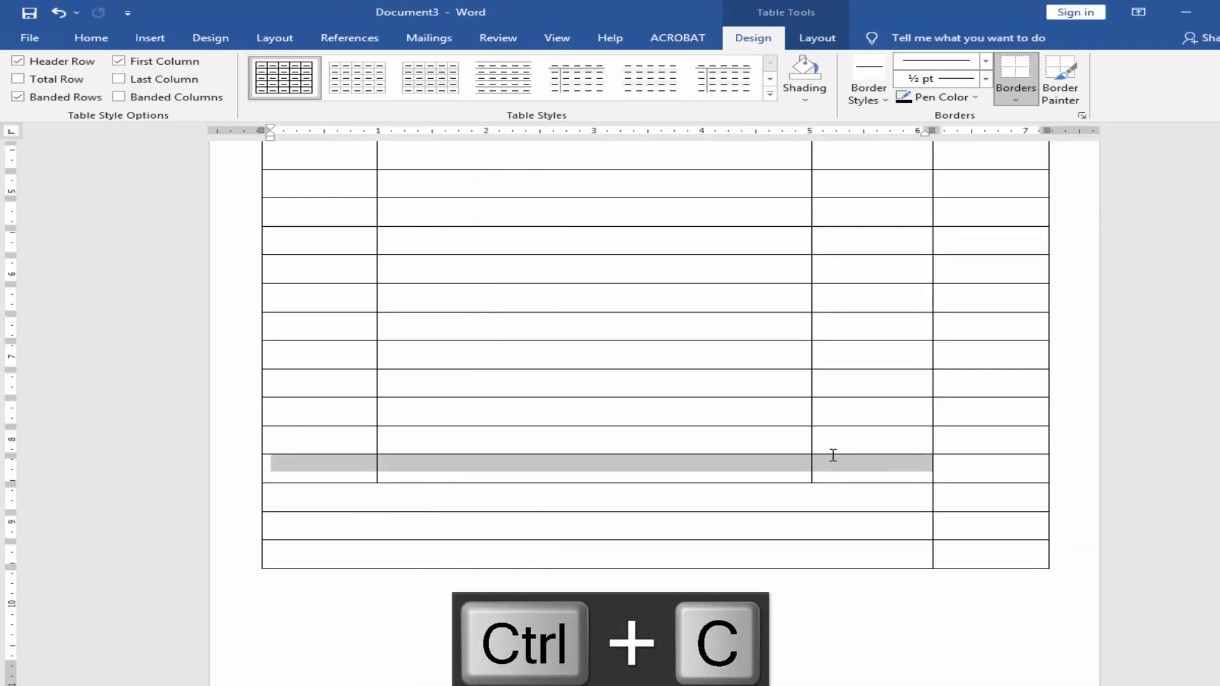
right_click(829, 470)
click(851, 585)
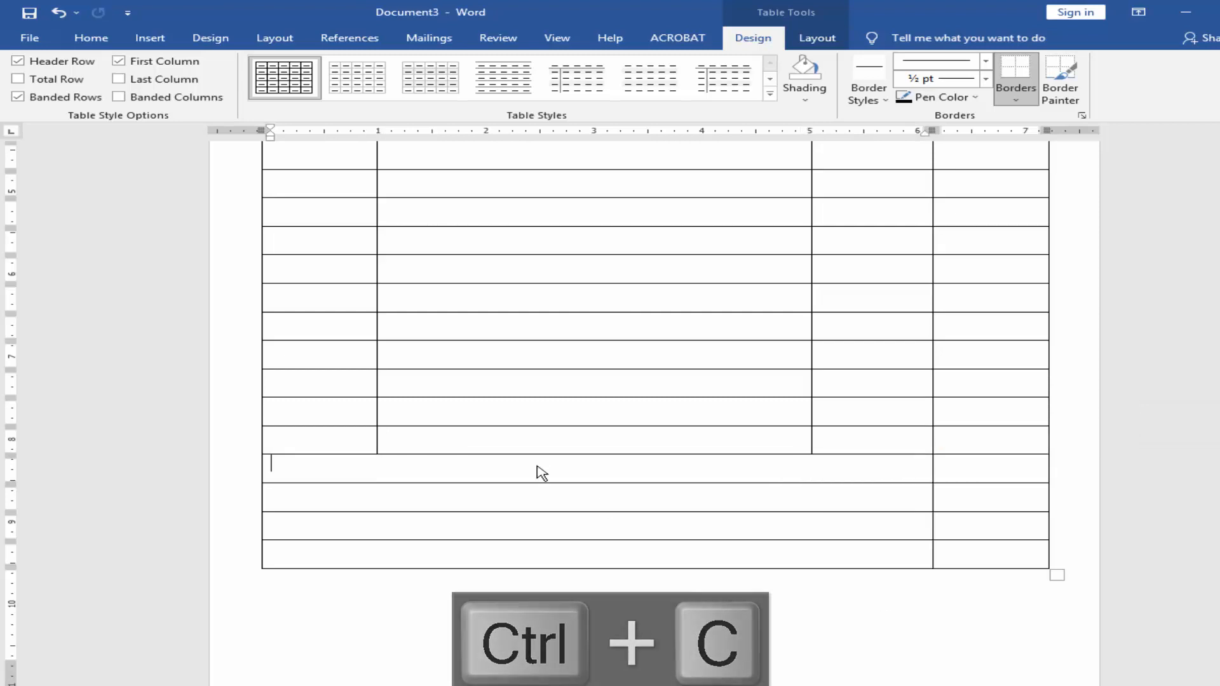
drag(539, 474, 582, 556)
key(ctrl+v)
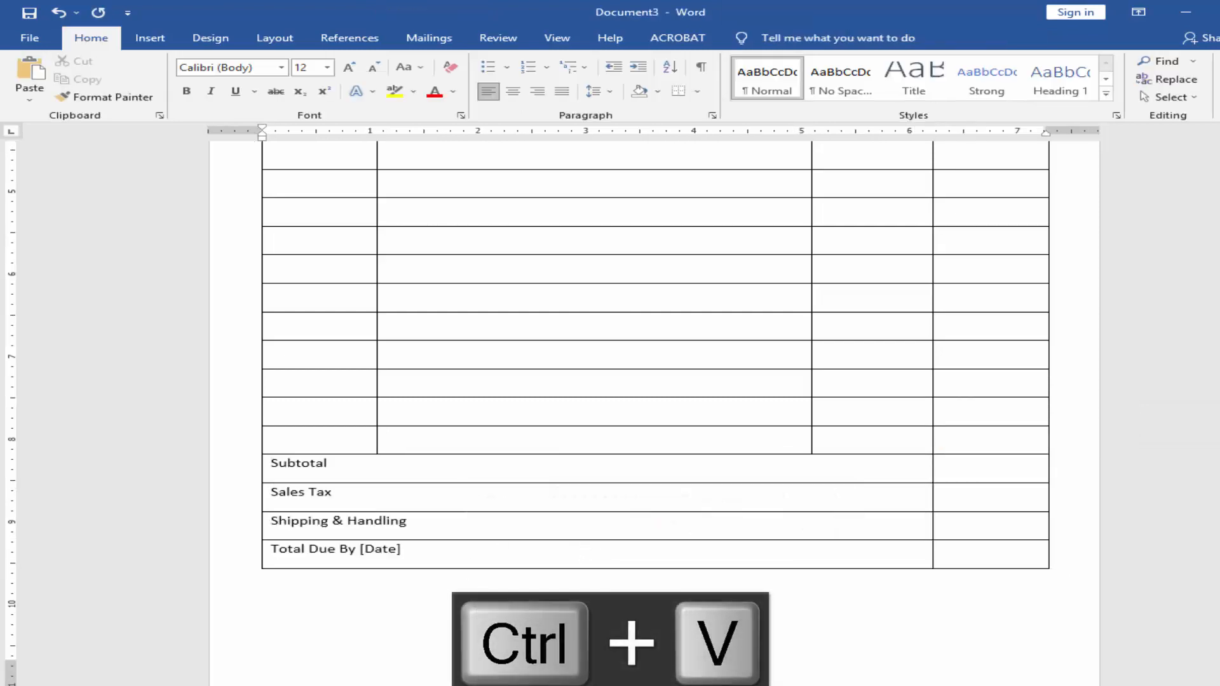
Step: Copy Notepad's "Thank you for your business!" line and paste it below the item table
key(alt+Tab)
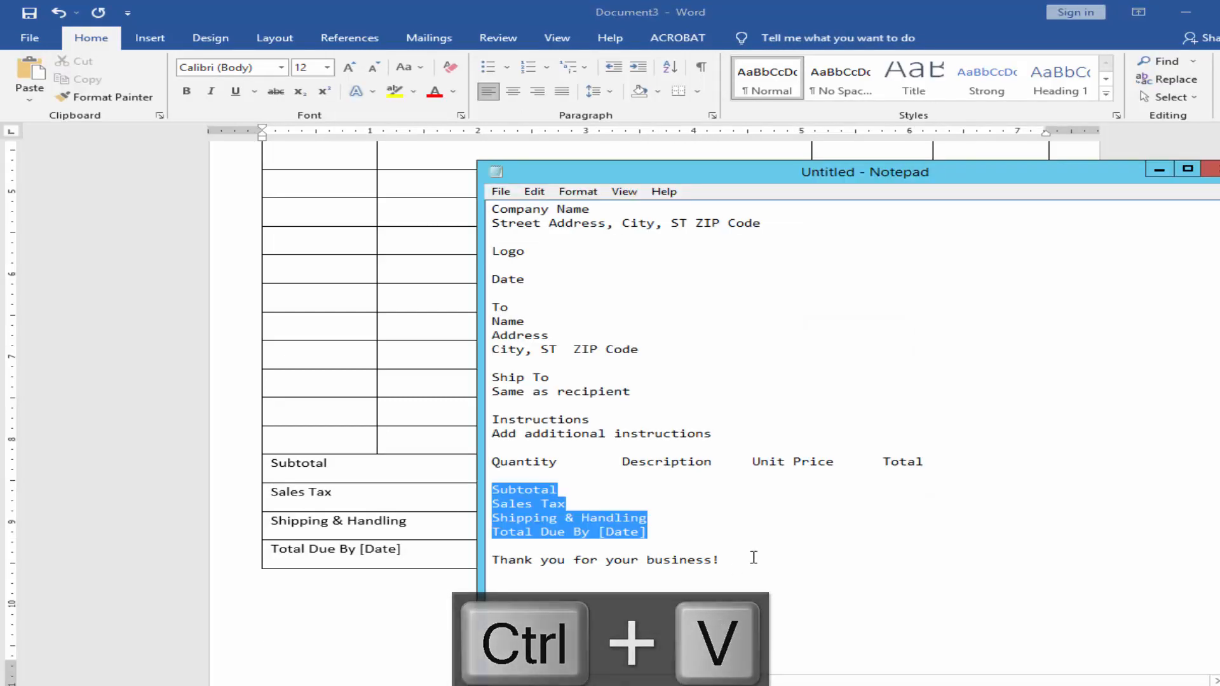
drag(754, 558, 490, 560)
key(ctrl+c)
click(444, 601)
key(ctrl+v)
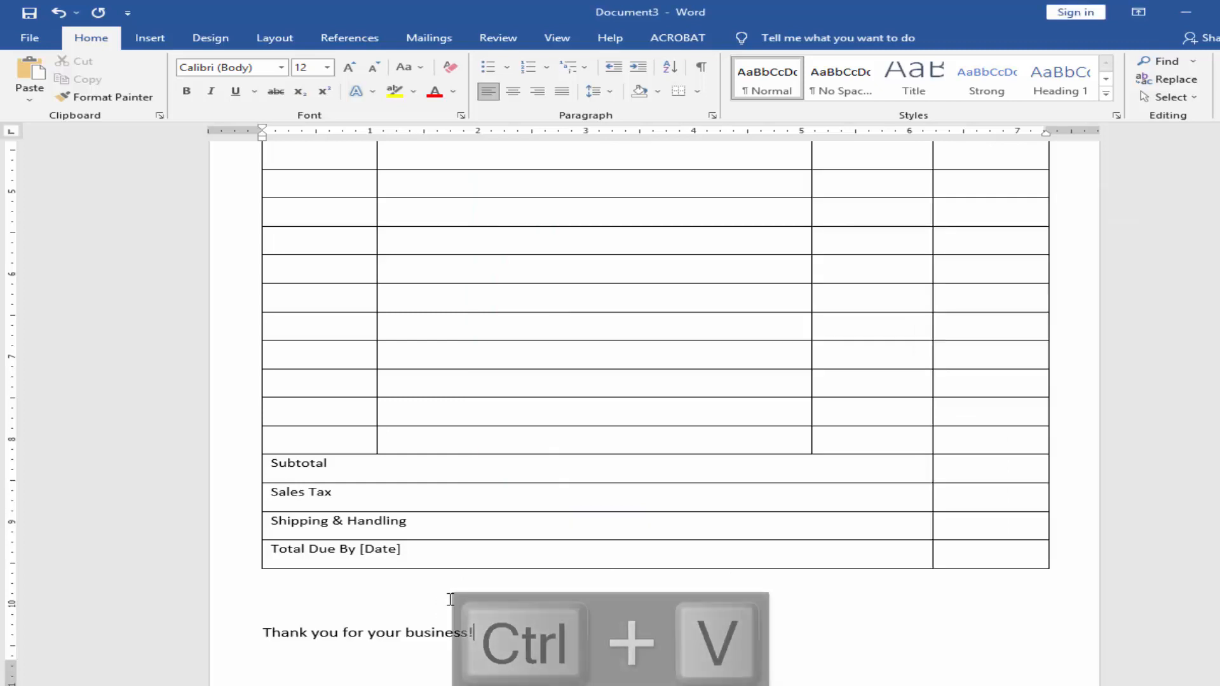
Step: Set the document's left page margin to 1 inch
scroll(487, 580, down, 2)
scroll(542, 450, up, 2)
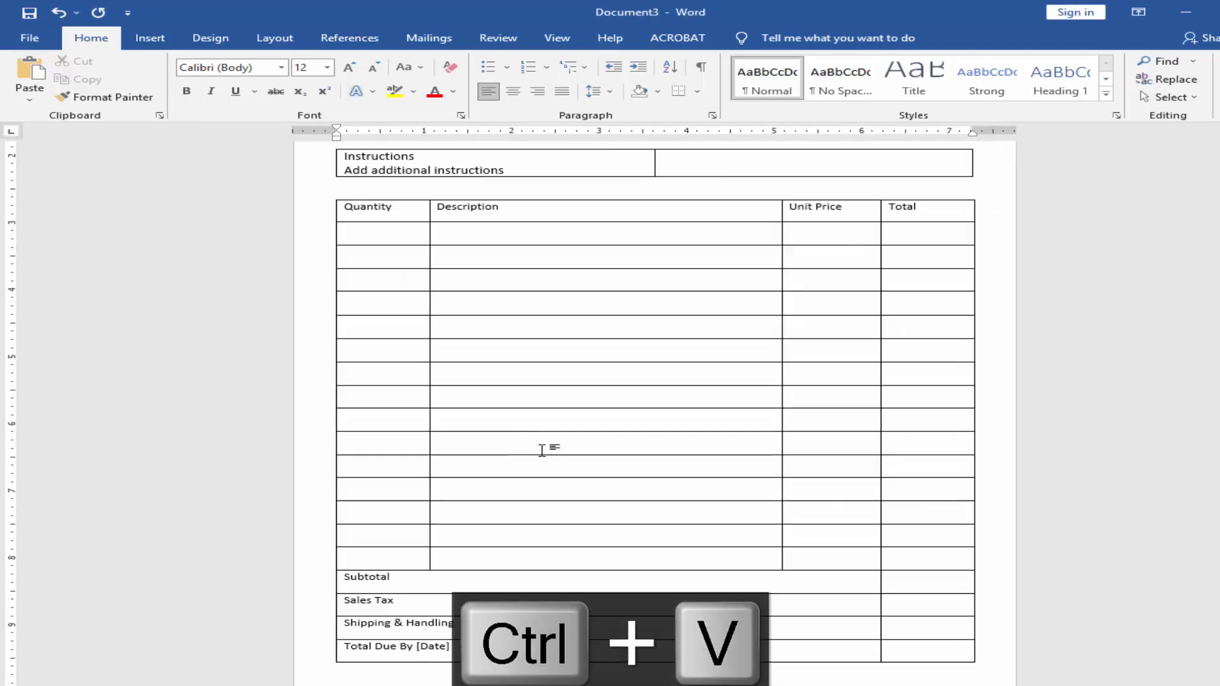
scroll(542, 450, up, 5)
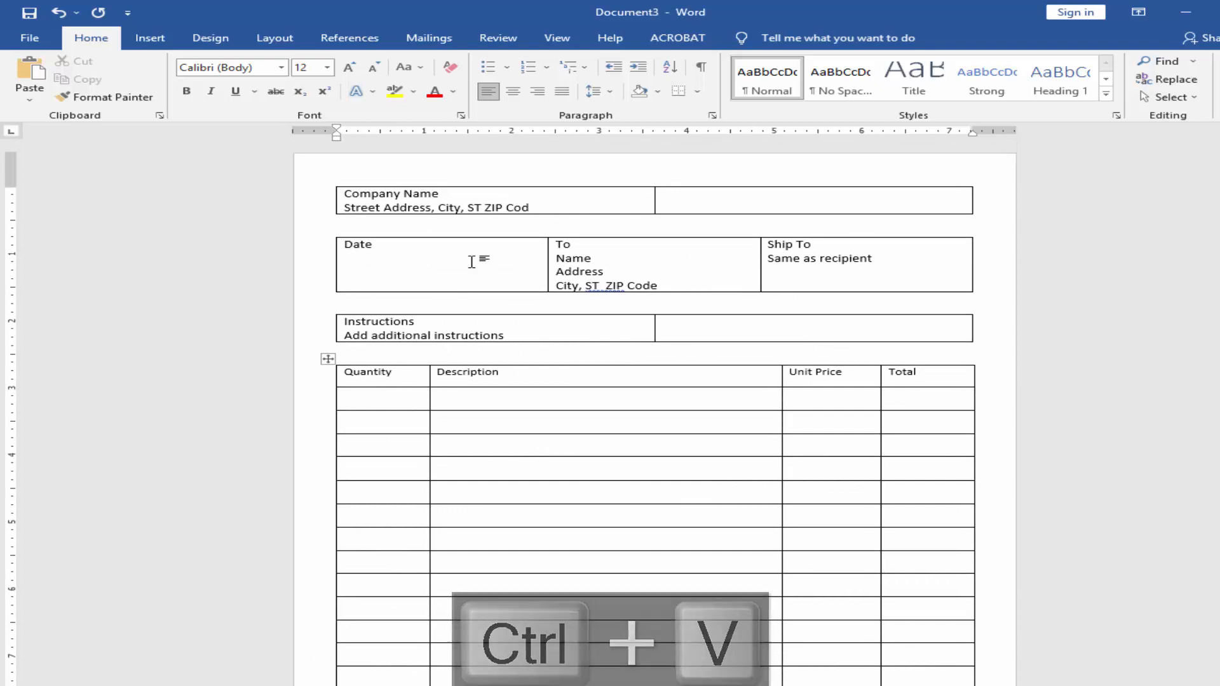
click(477, 261)
double_click(14, 236)
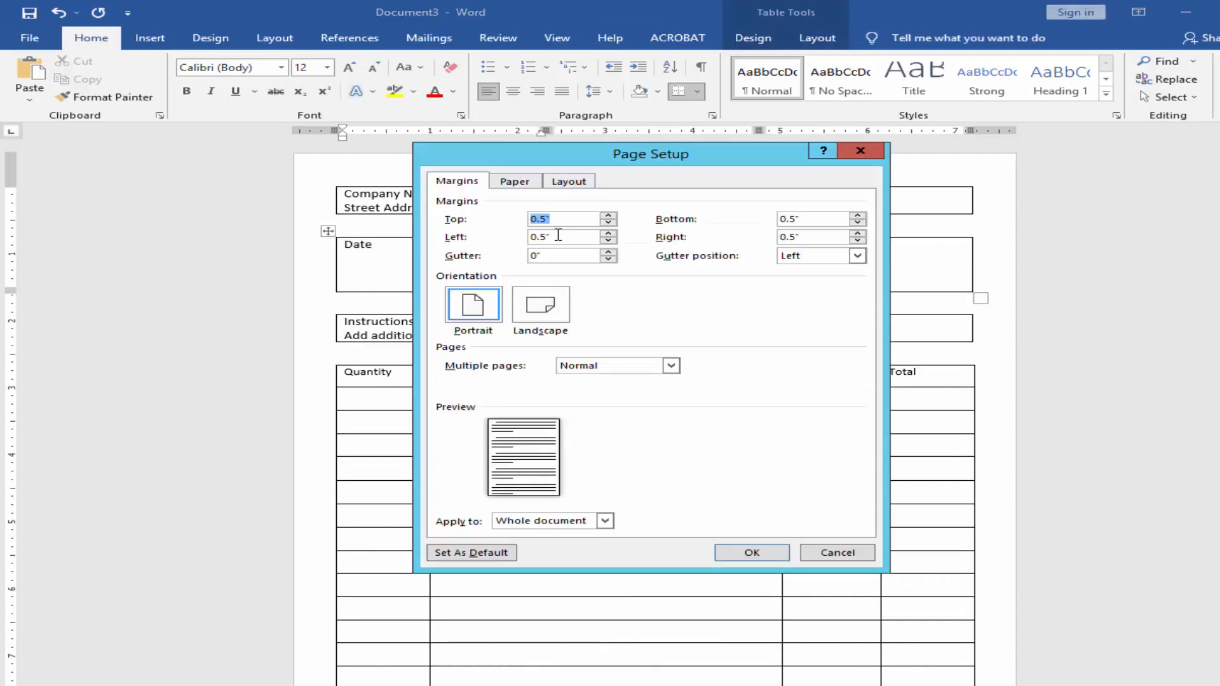
text(1)
key(Return)
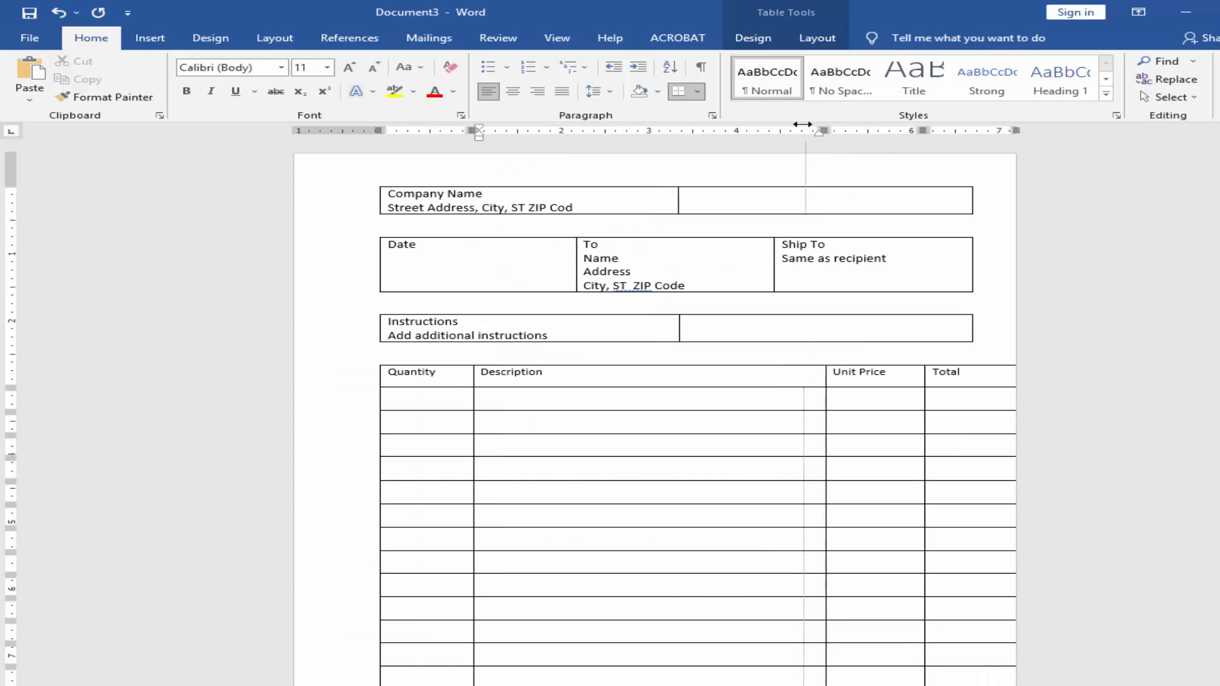
Step: Narrow the Description column until the item table's right edge lines up with the tables above
drag(801, 124, 776, 125)
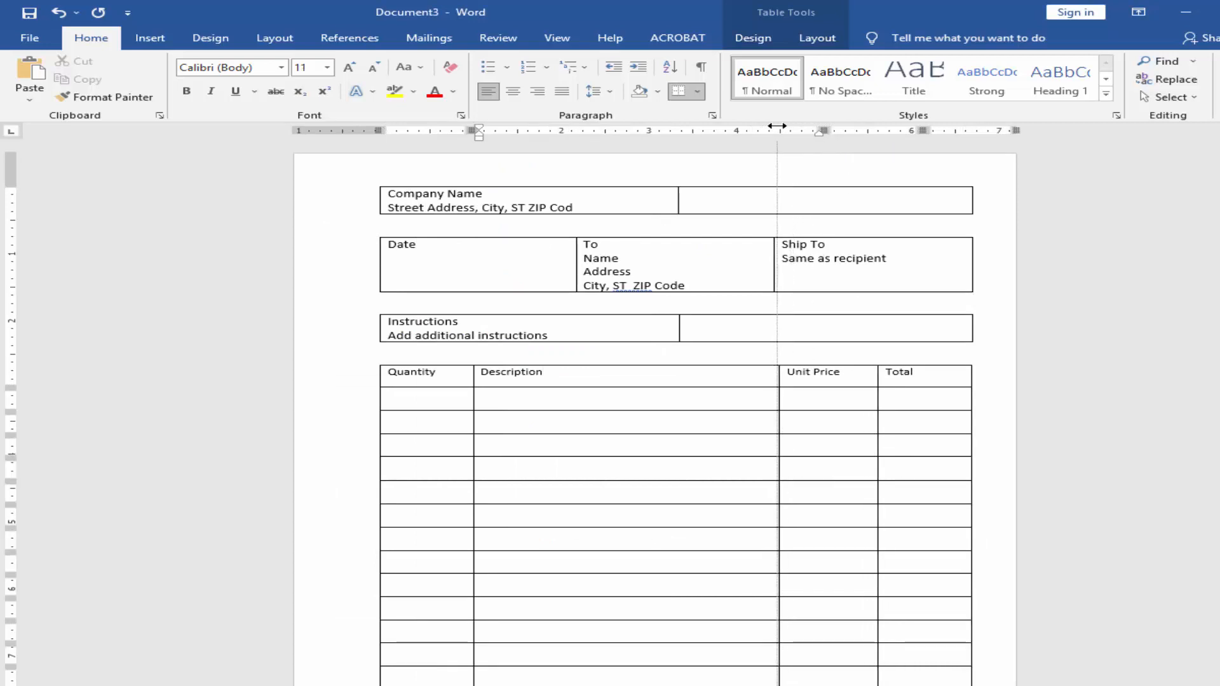
scroll(825, 312, down, 2)
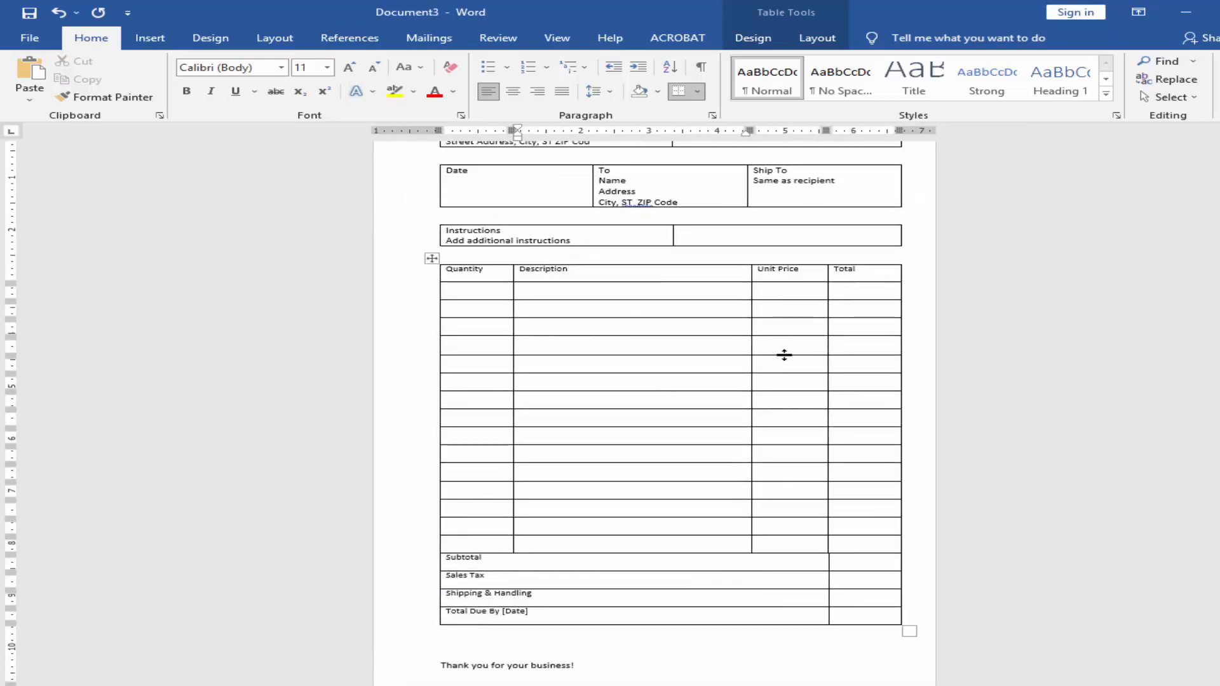
scroll(784, 354, up, 2)
scroll(635, 330, up, 3)
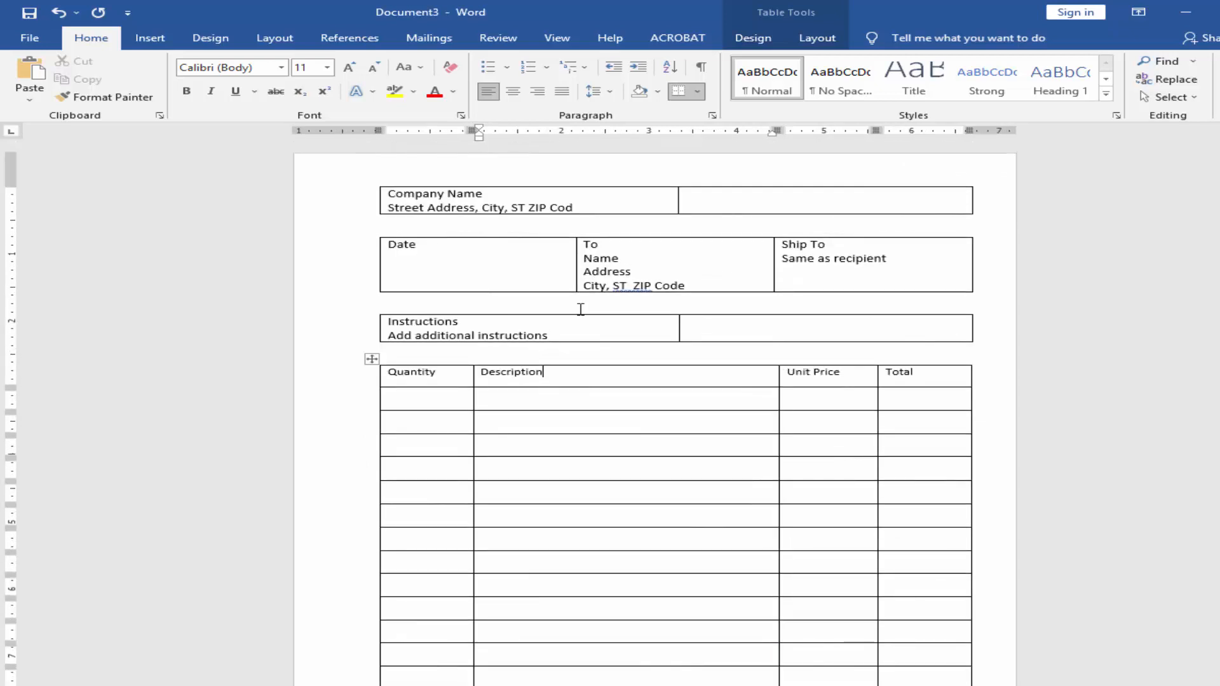
Step: Draw a text box about 2.67" wide and 0.26" high above the Instructions table and enter "Invoice No:" in it
click(412, 301)
click(152, 38)
click(296, 62)
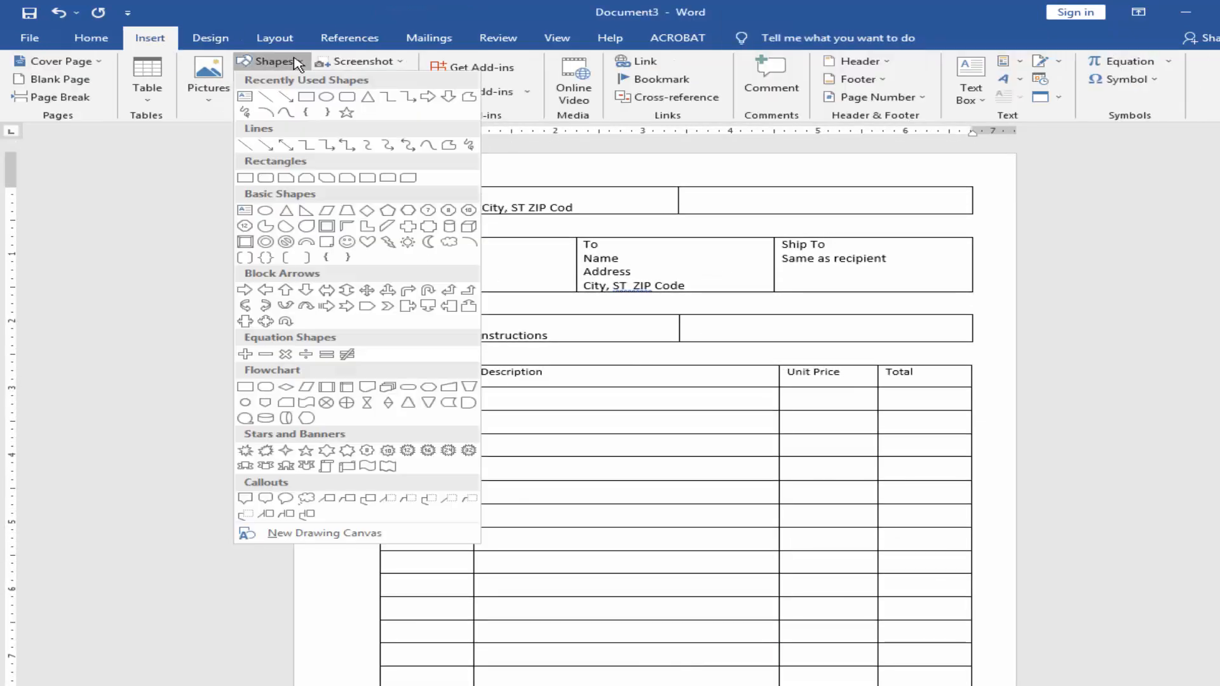
click(256, 99)
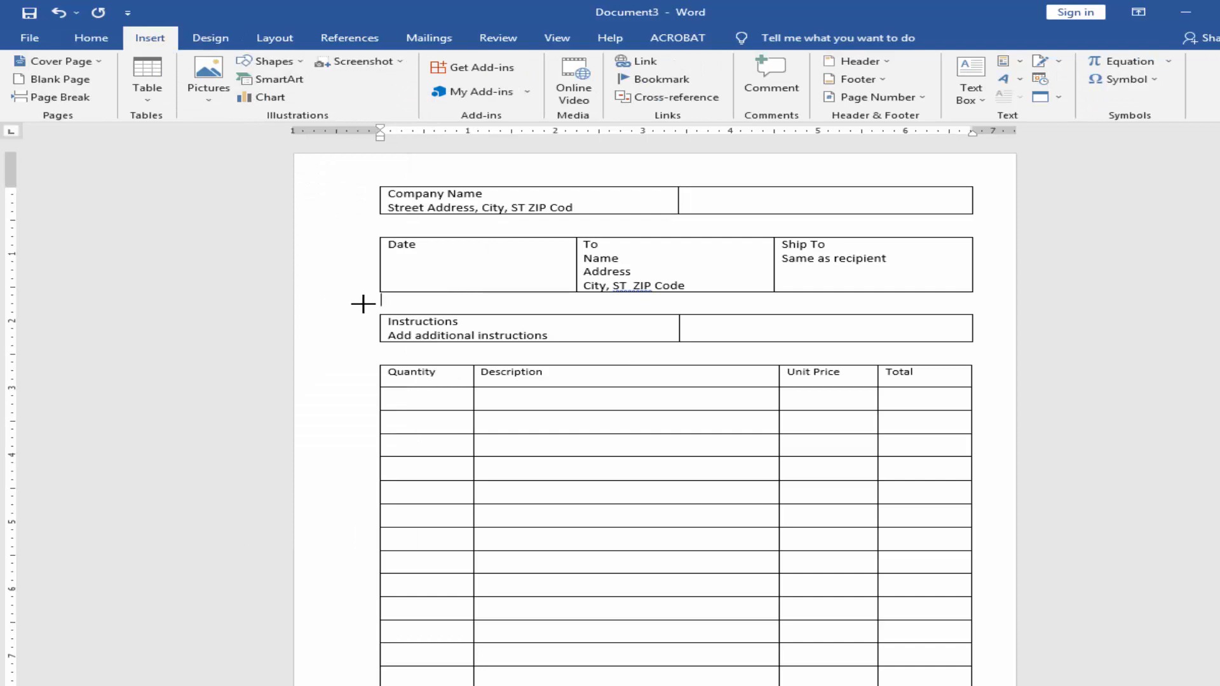
drag(567, 309, 580, 310)
ctrl+scroll(448, 330, up, 2)
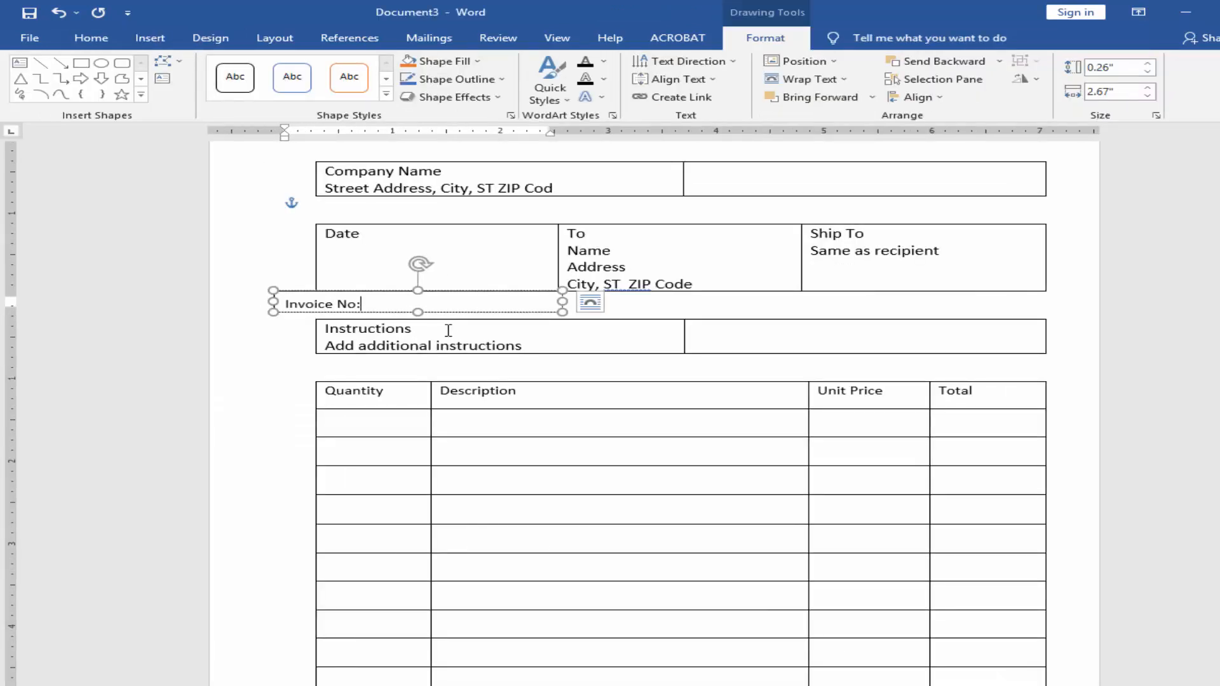
Step: Rotate the Invoice No: text by 270° and reshape its box to about 2.61" high and 0.36" wide in the left margin
click(731, 63)
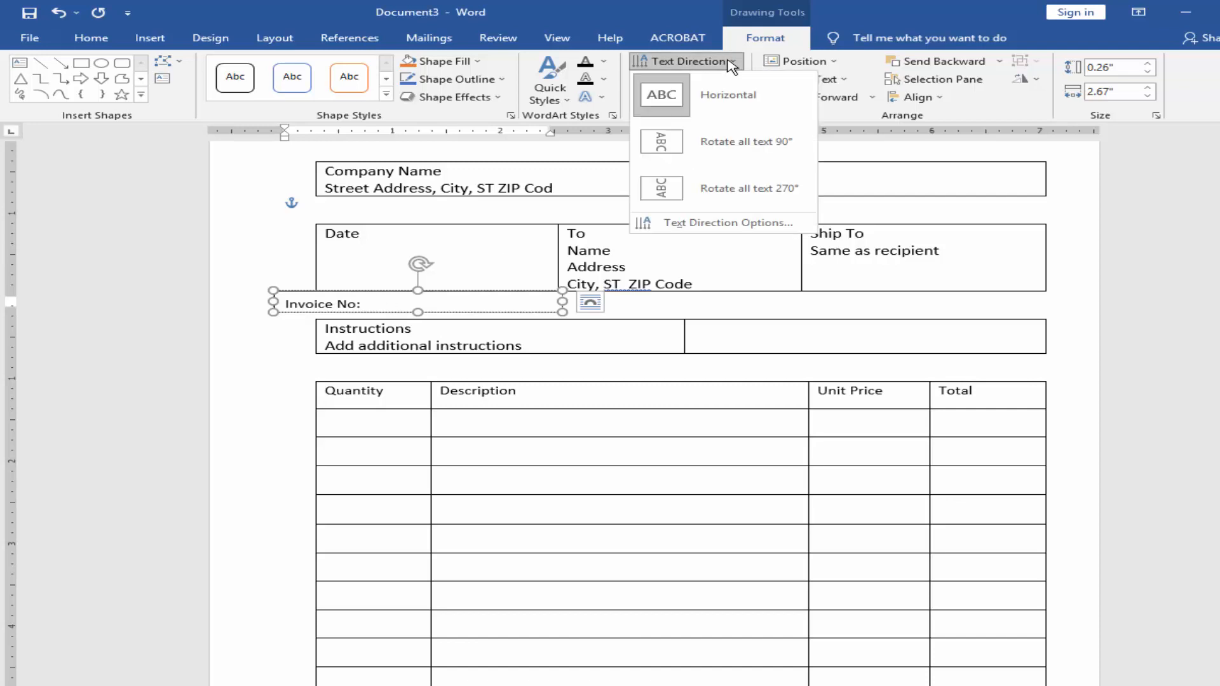
click(670, 190)
drag(563, 313, 299, 503)
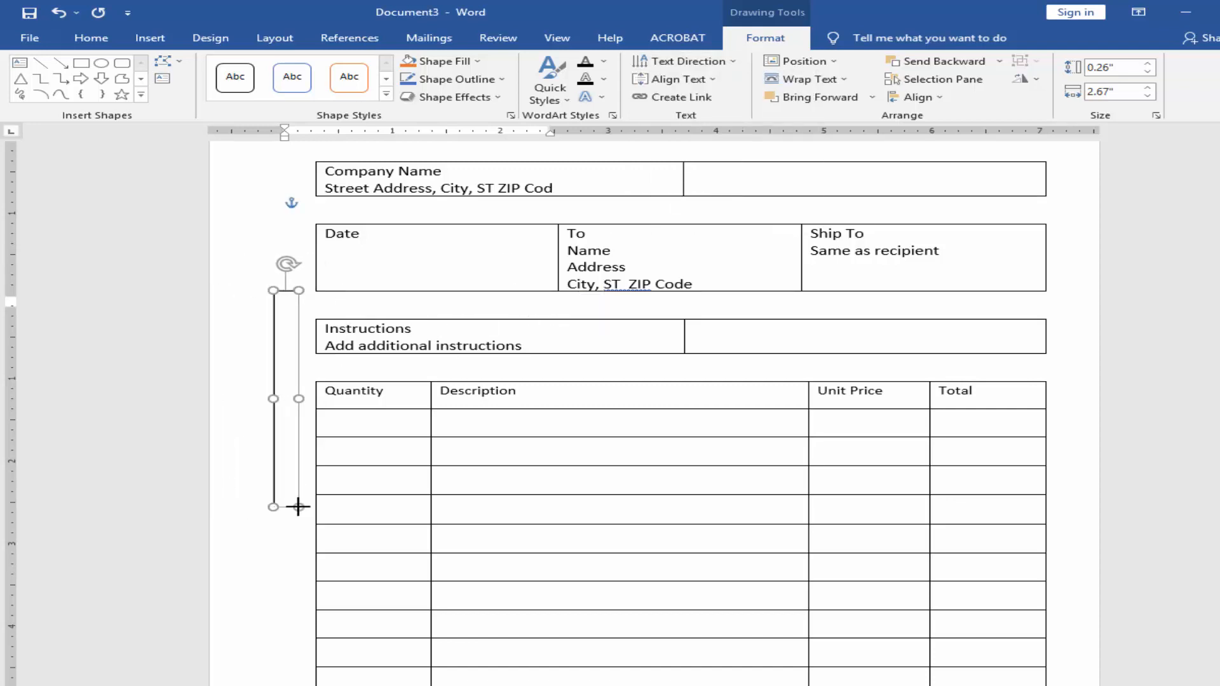
mouse_move(270, 397)
mouse_down()
mouse_move(233, 398)
mouse_move(260, 400)
mouse_up()
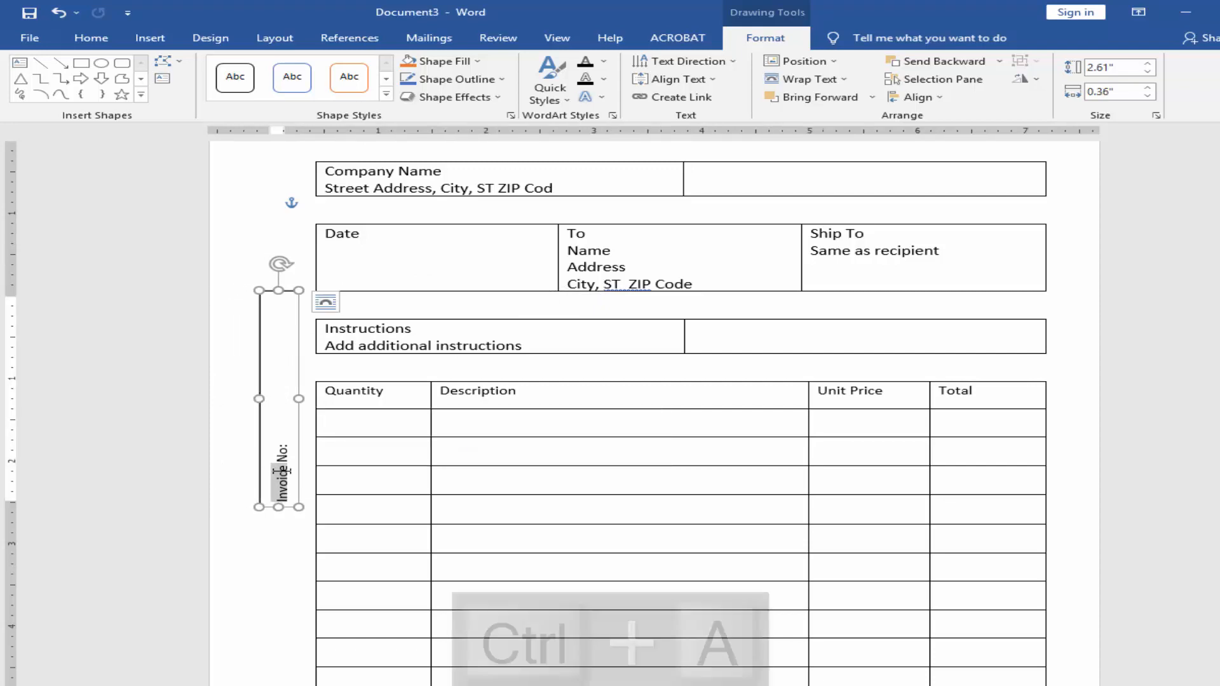
Step: Enlarge and bold the Invoice No: text and widen its box to about 0.51"
key(ctrl+a)
key(ctrl+shift+period)
key(ctrl+shift+period)
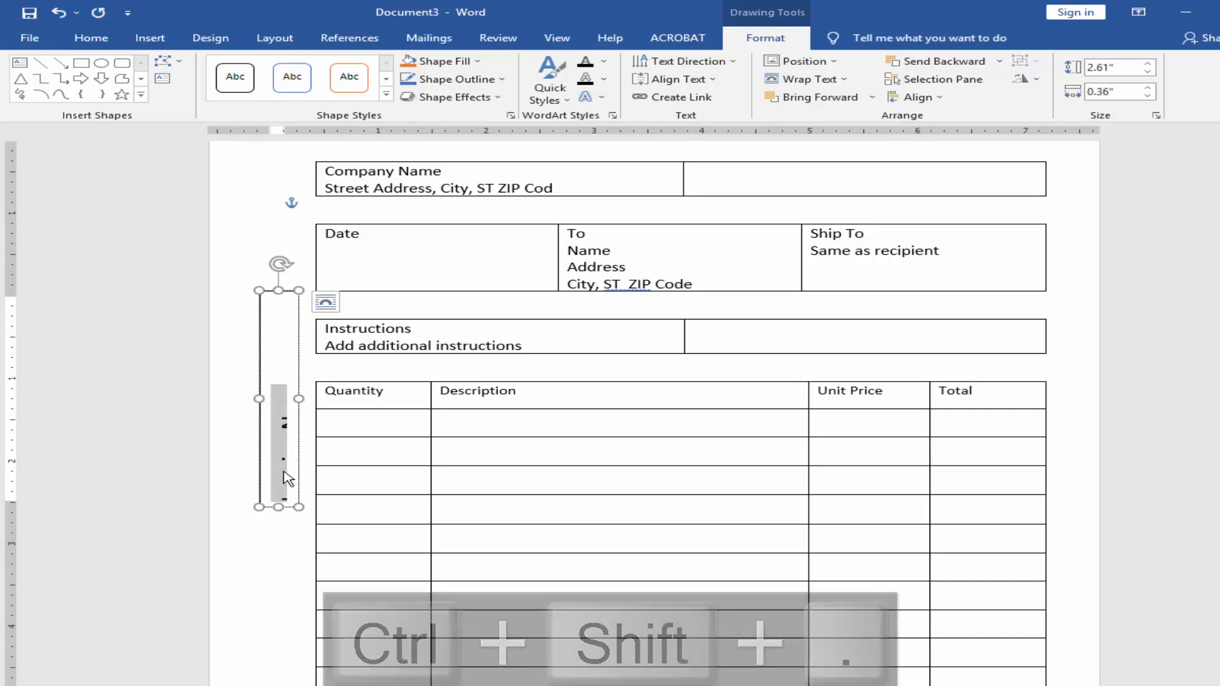
key(ctrl+b)
drag(299, 398, 316, 399)
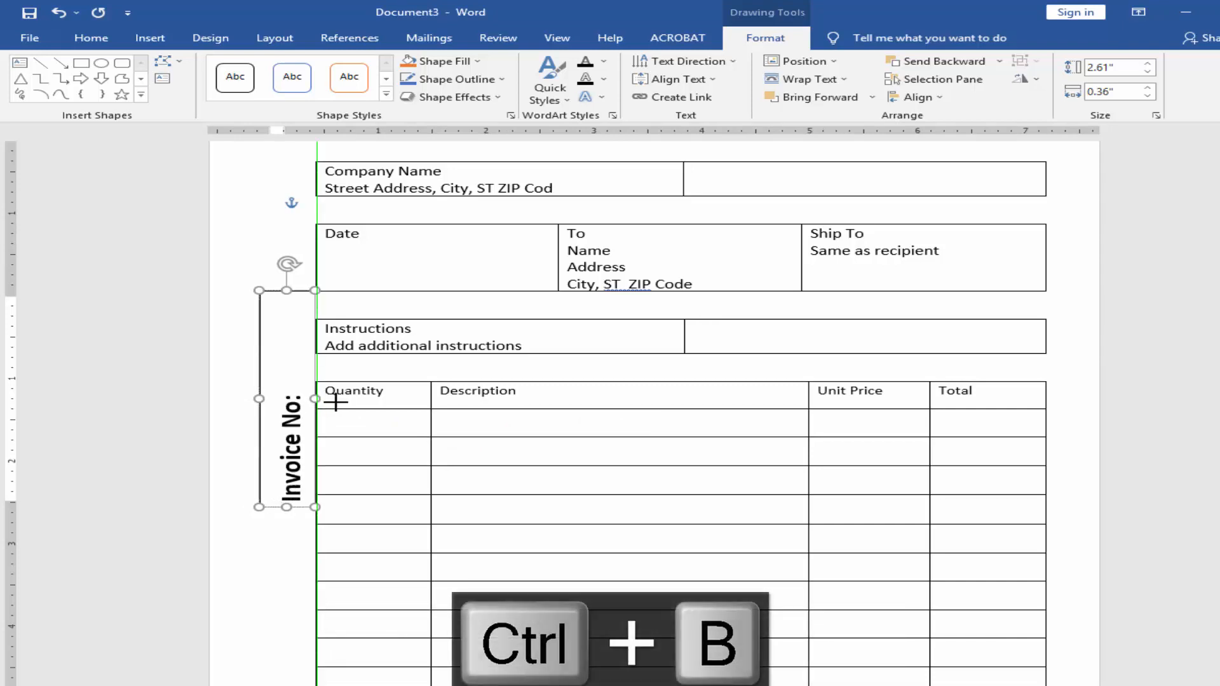
Step: Resize the Invoice No: box to about 2.26" high and move it beside the upper rows of the item table
drag(237, 357, 270, 265)
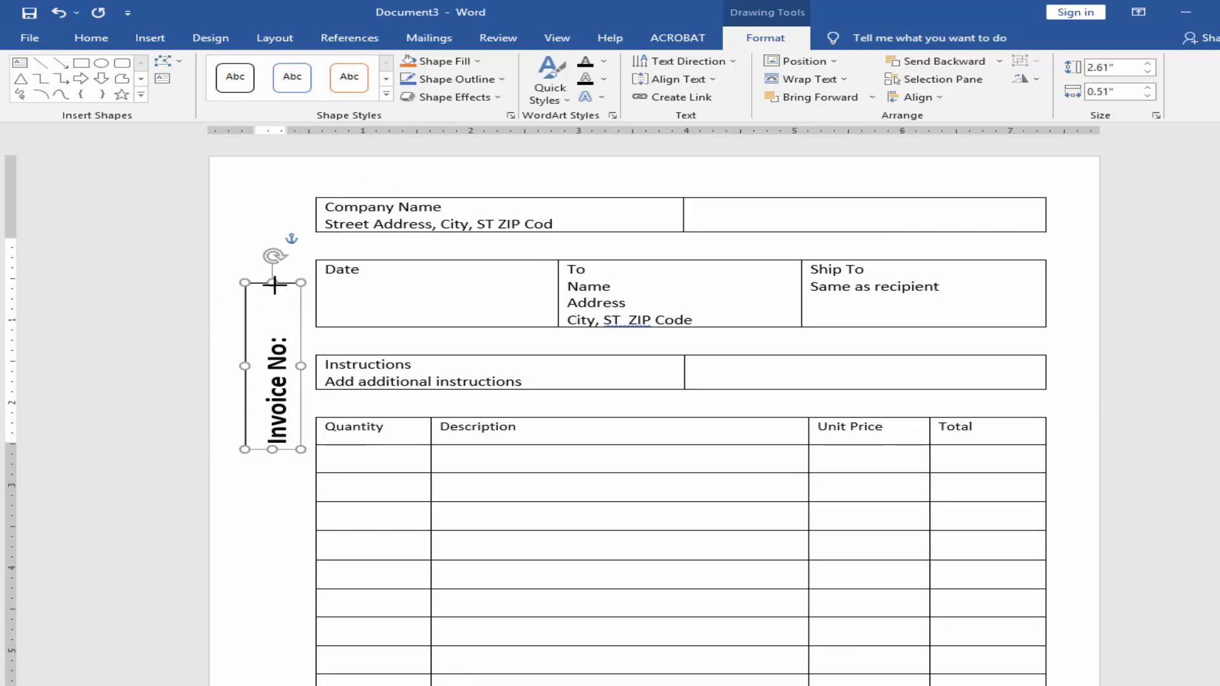
drag(277, 449, 270, 470)
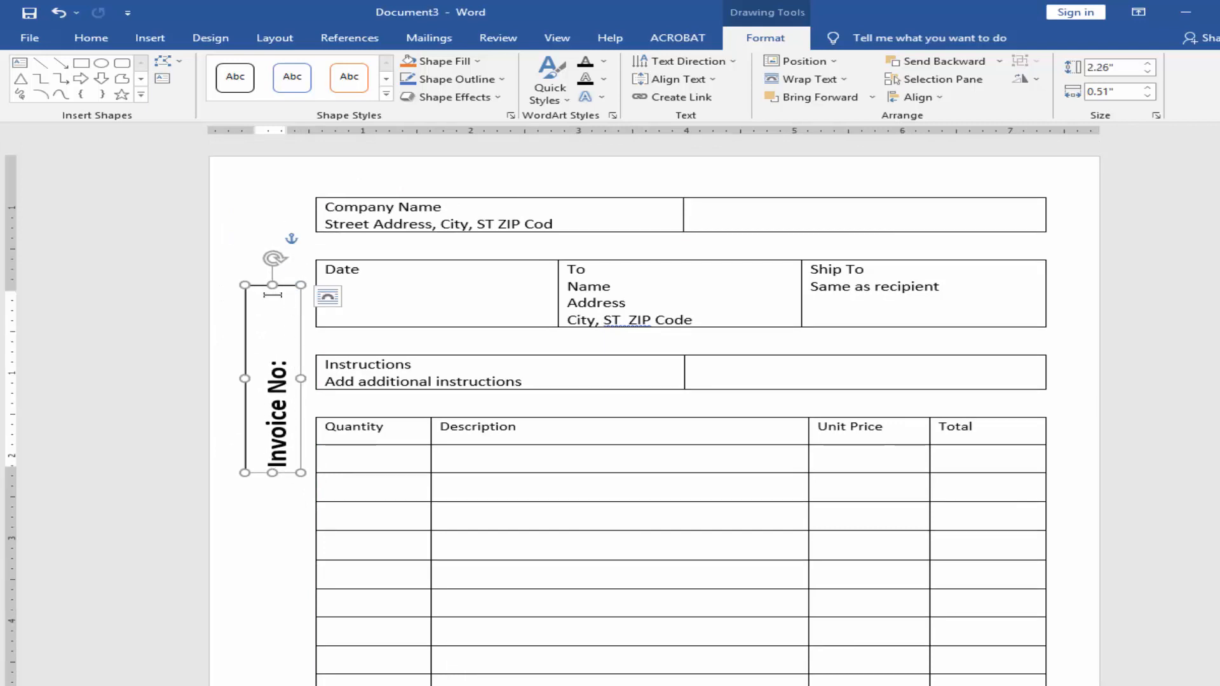
drag(242, 284, 248, 442)
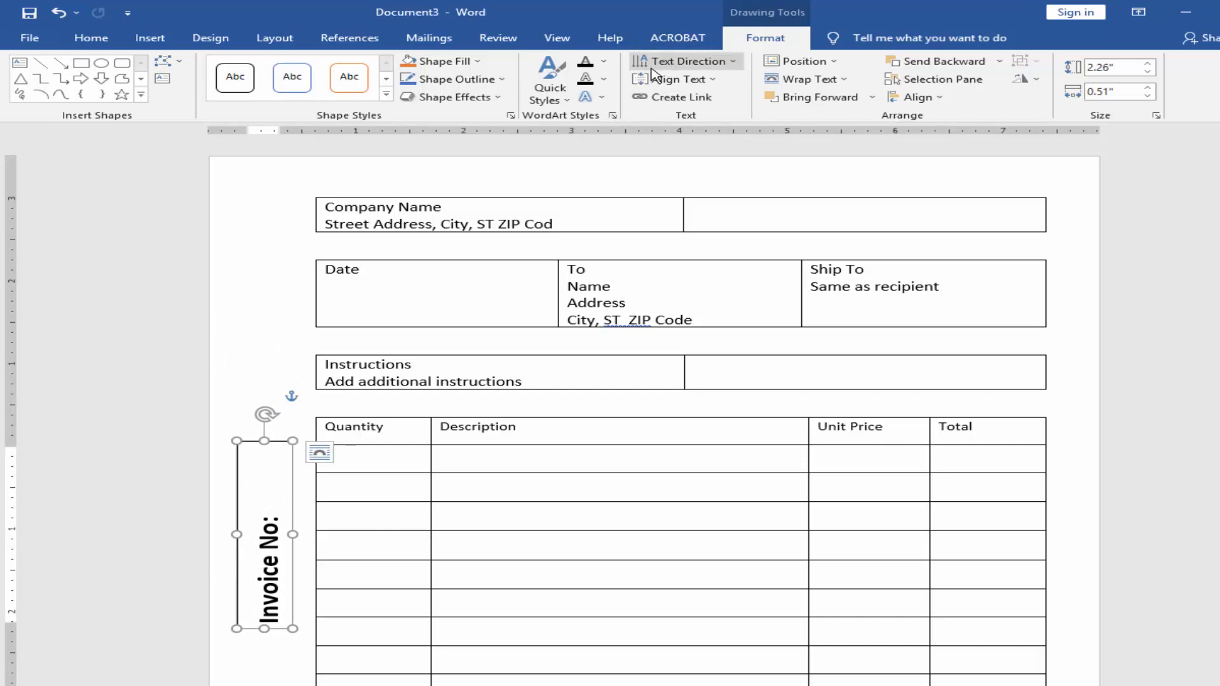
Step: Remove the outline from the Invoice No: text box
click(509, 79)
click(436, 215)
click(381, 489)
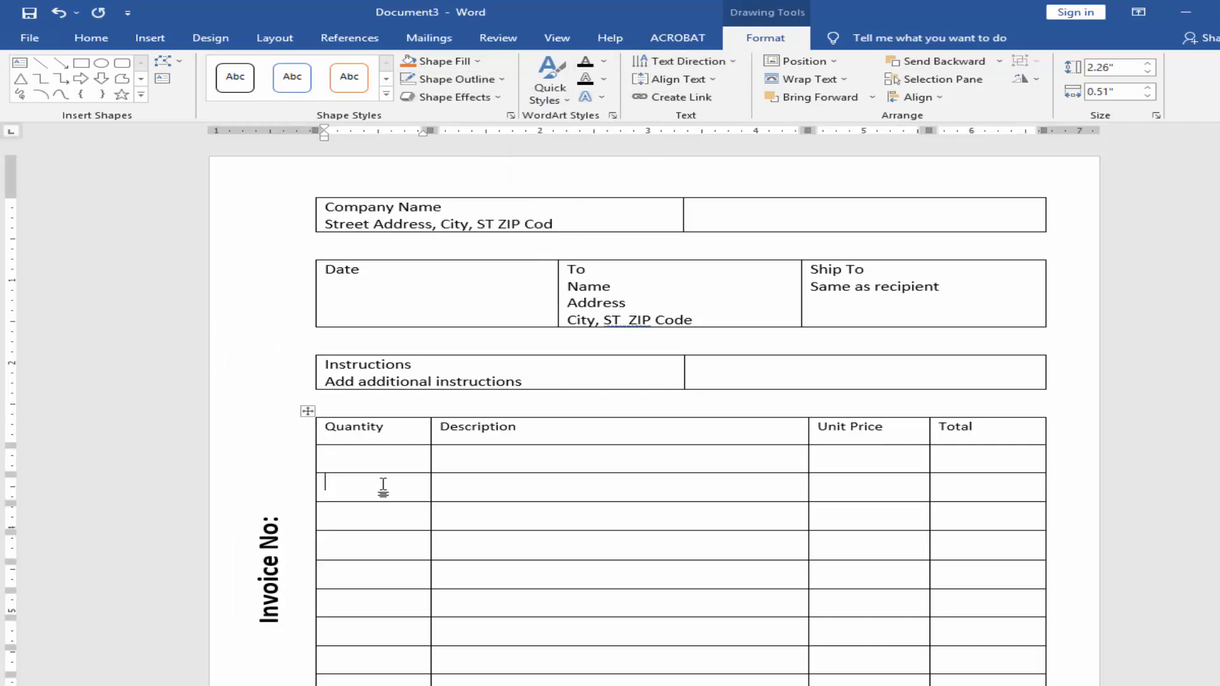
Step: Insert the logo picture from the Desktop below the Date table and set its text wrapping to In Front of Text
scroll(543, 473, up, 2)
click(395, 378)
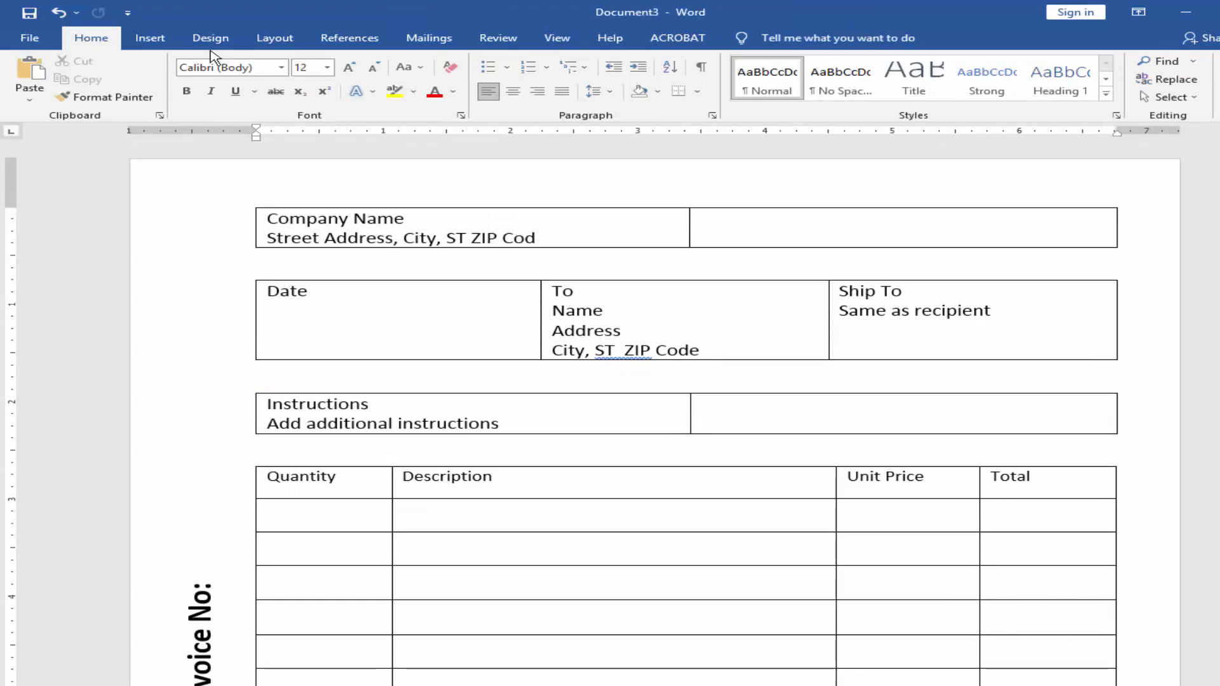
click(150, 37)
click(208, 80)
click(240, 136)
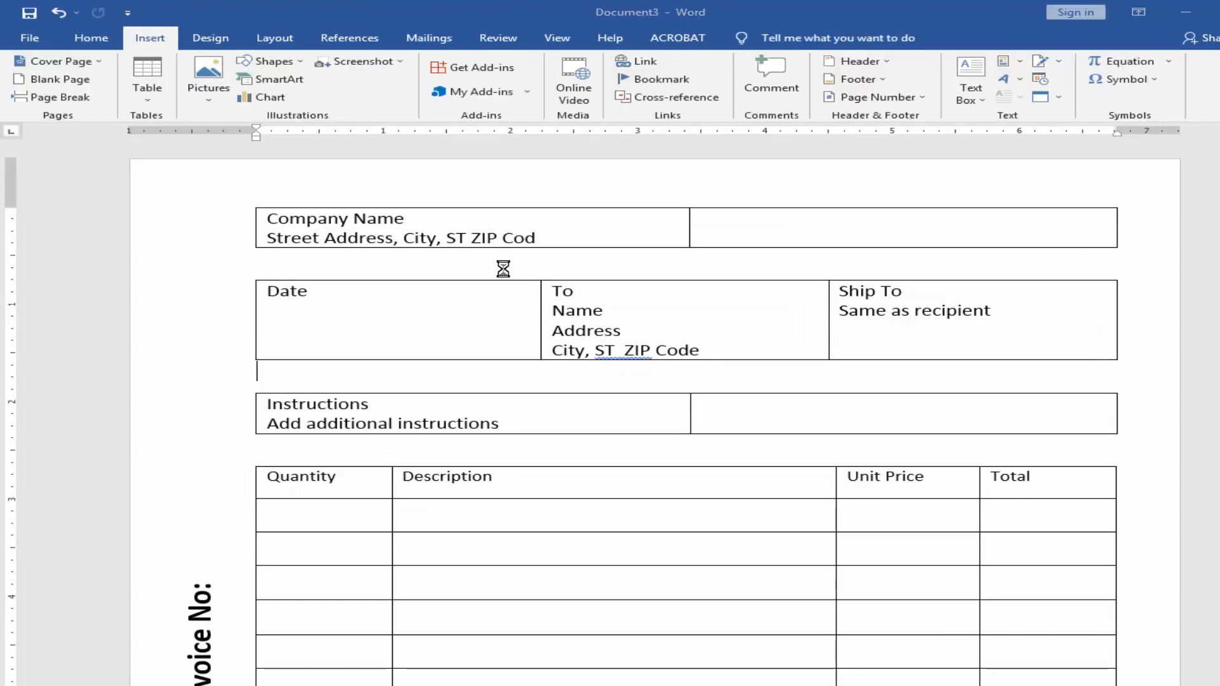
click(88, 142)
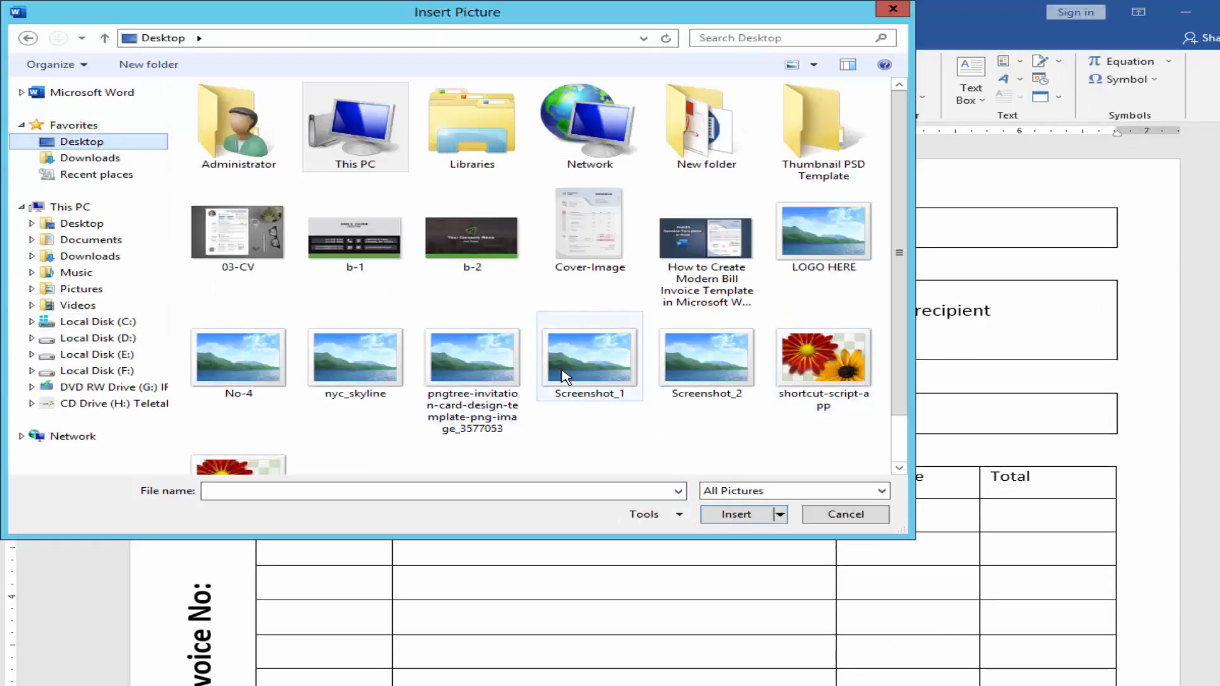
key(Escape)
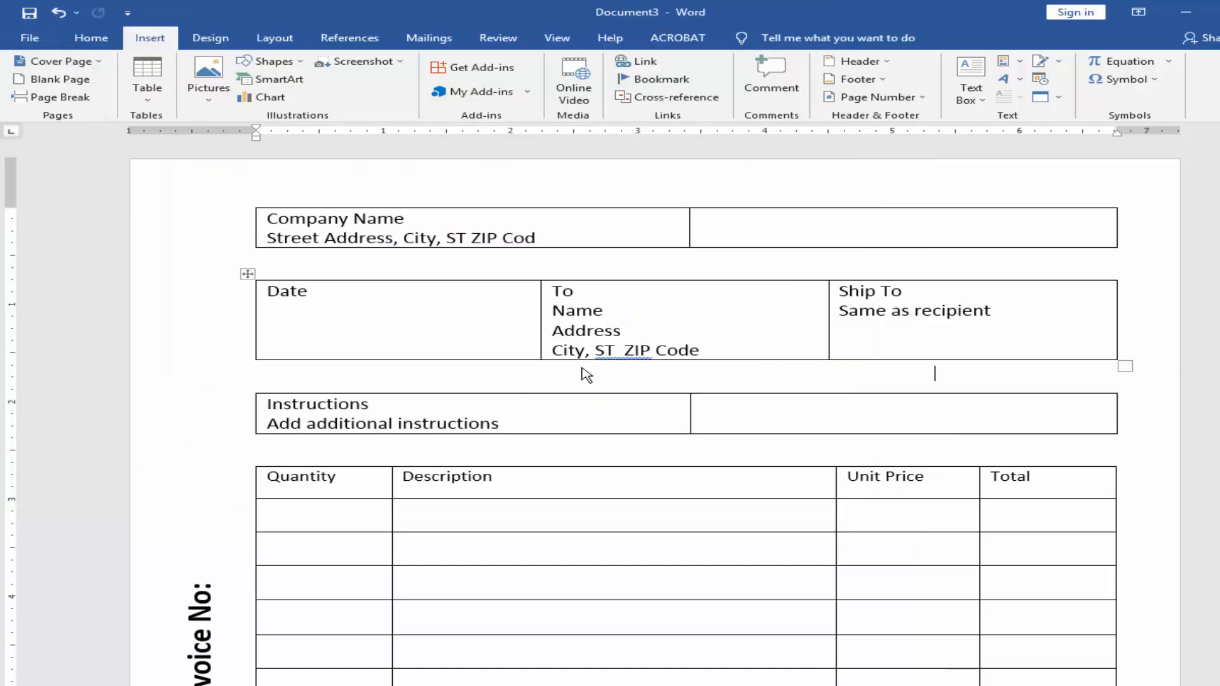
click(874, 79)
click(876, 212)
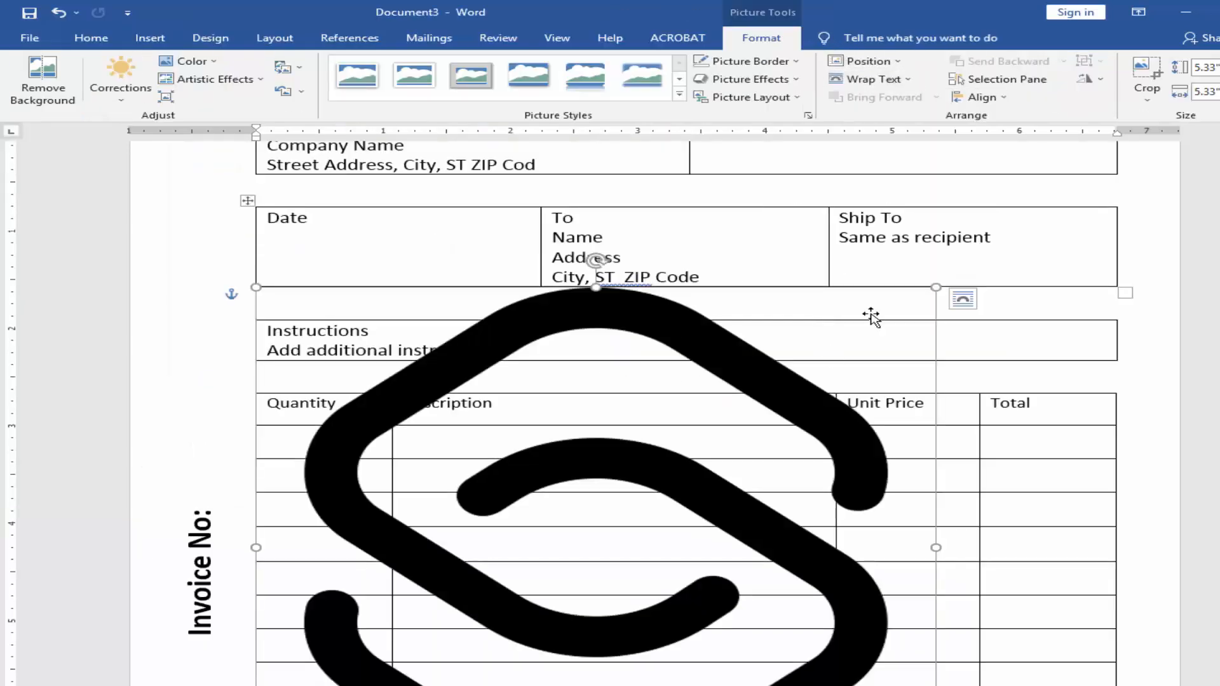
Step: Shrink the logo picture to about 0.67" square near the Description heading
drag(935, 287, 596, 547)
scroll(509, 550, down, 7)
scroll(508, 550, up, 4)
drag(468, 449, 659, 259)
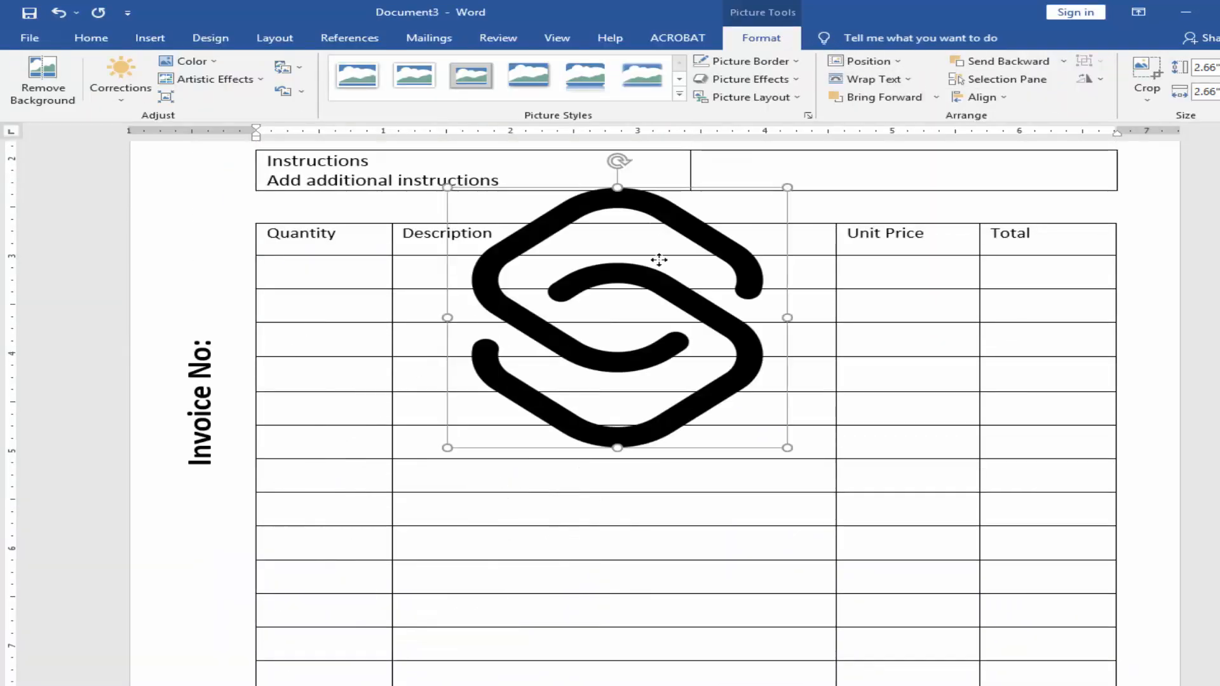
drag(675, 331, 534, 254)
scroll(556, 371, up, 3)
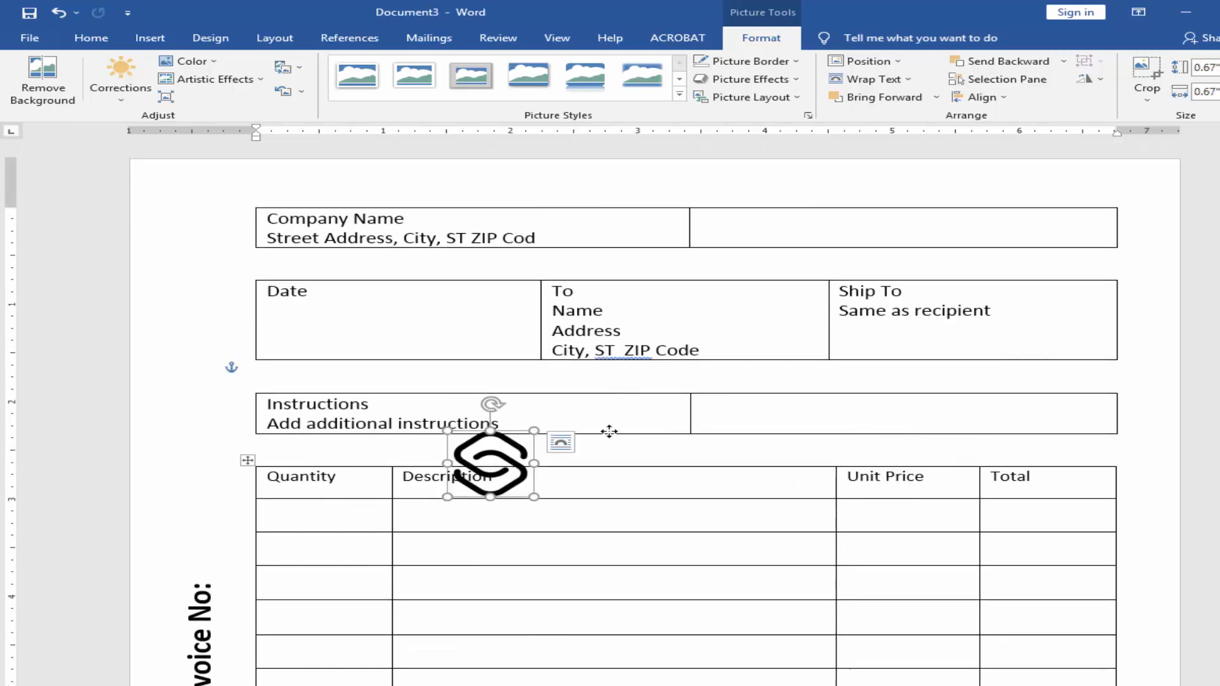
Step: Move the logo into the empty cell beside Company Name and shrink it to about 0.43" high
drag(608, 431, 938, 225)
drag(959, 270, 931, 248)
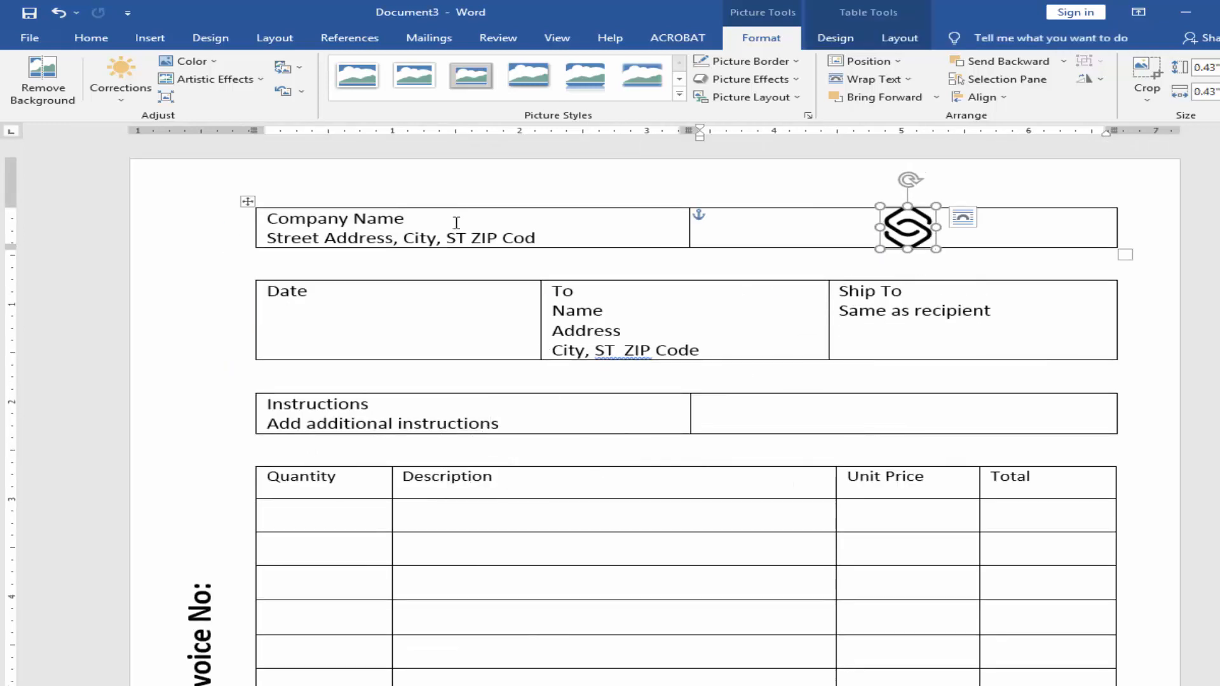
Step: Enlarge the Company Name text to 28 pt and make it bold
click(273, 219)
key(ctrl+shift+period)
key(ctrl+shift+period)
key(ctrl+shift+period)
key(ctrl+shift+period)
key(ctrl+shift+period)
key(ctrl+shift+period)
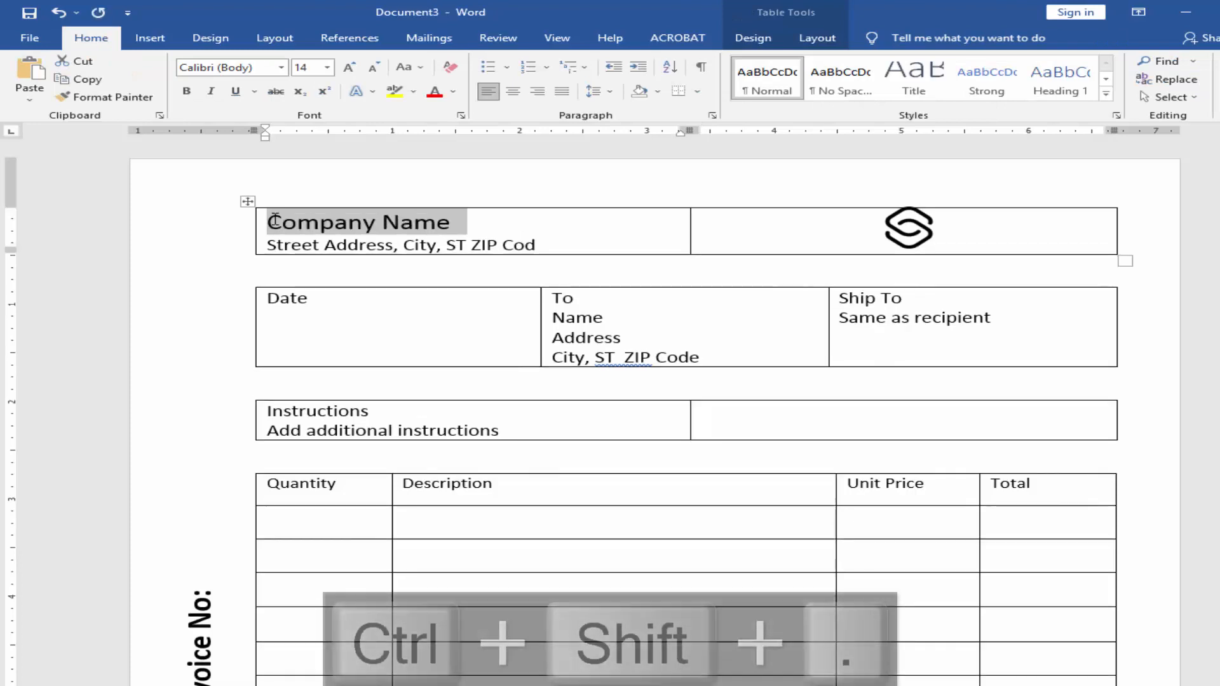
key(ctrl+shift+period)
key(ctrl+shift+period)
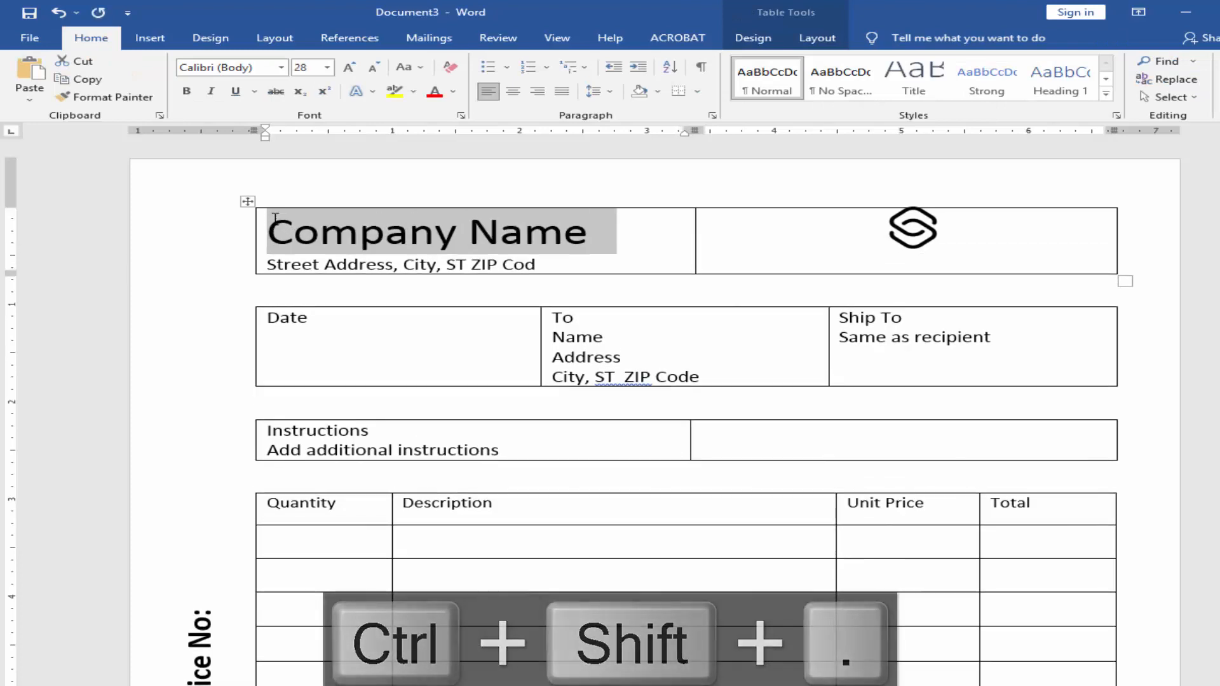
key(ctrl+b)
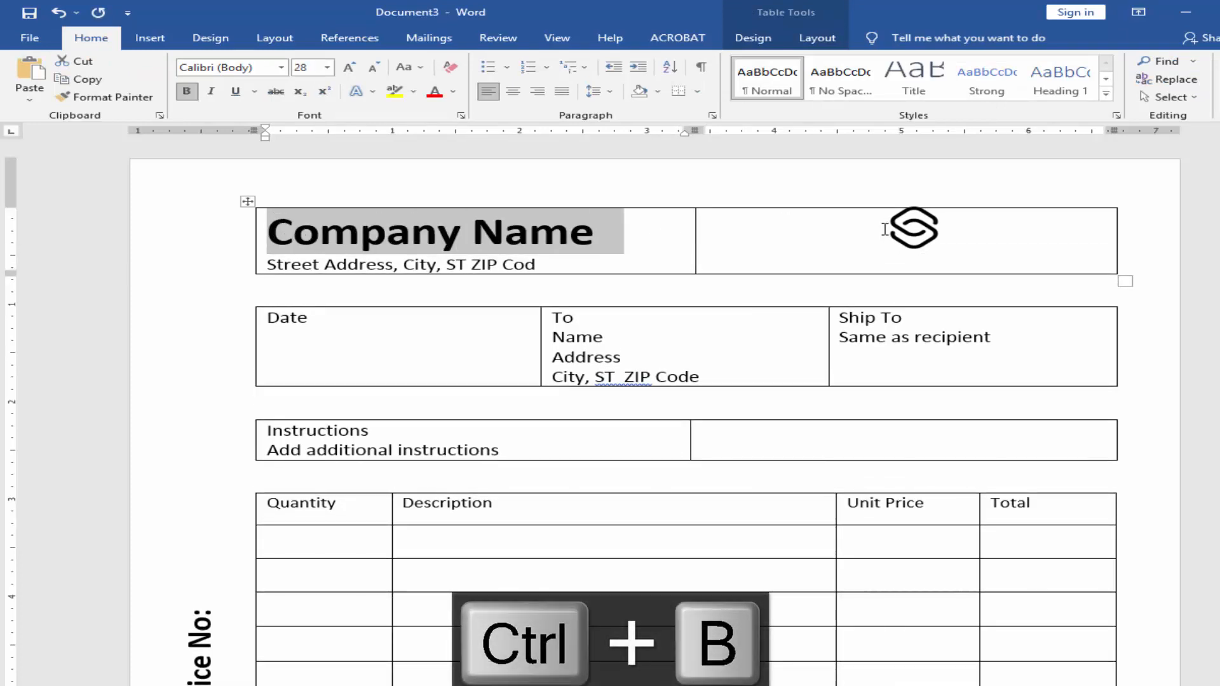
Step: Enlarge the logo slightly to suit the taller row and place it at the right end of its cell
click(909, 223)
drag(945, 257, 1070, 232)
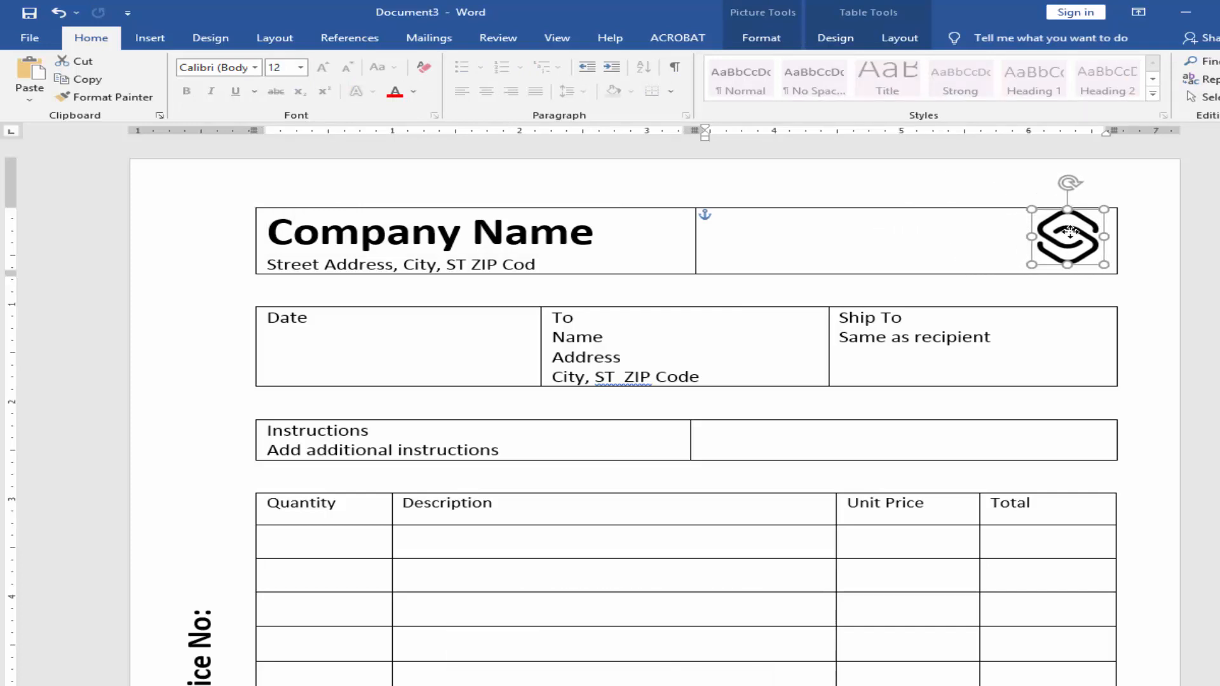
Step: Make the To, Date, Ship To and Instructions headings bold
click(586, 355)
key(ctrl+b)
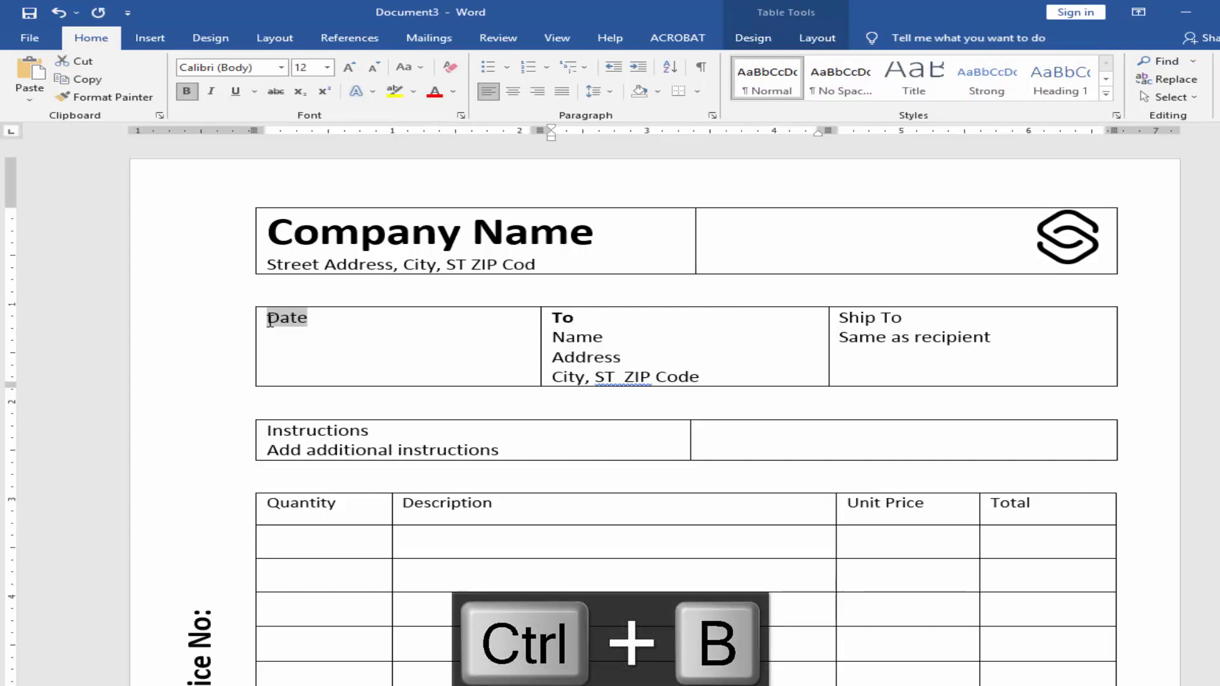
key(ctrl+b)
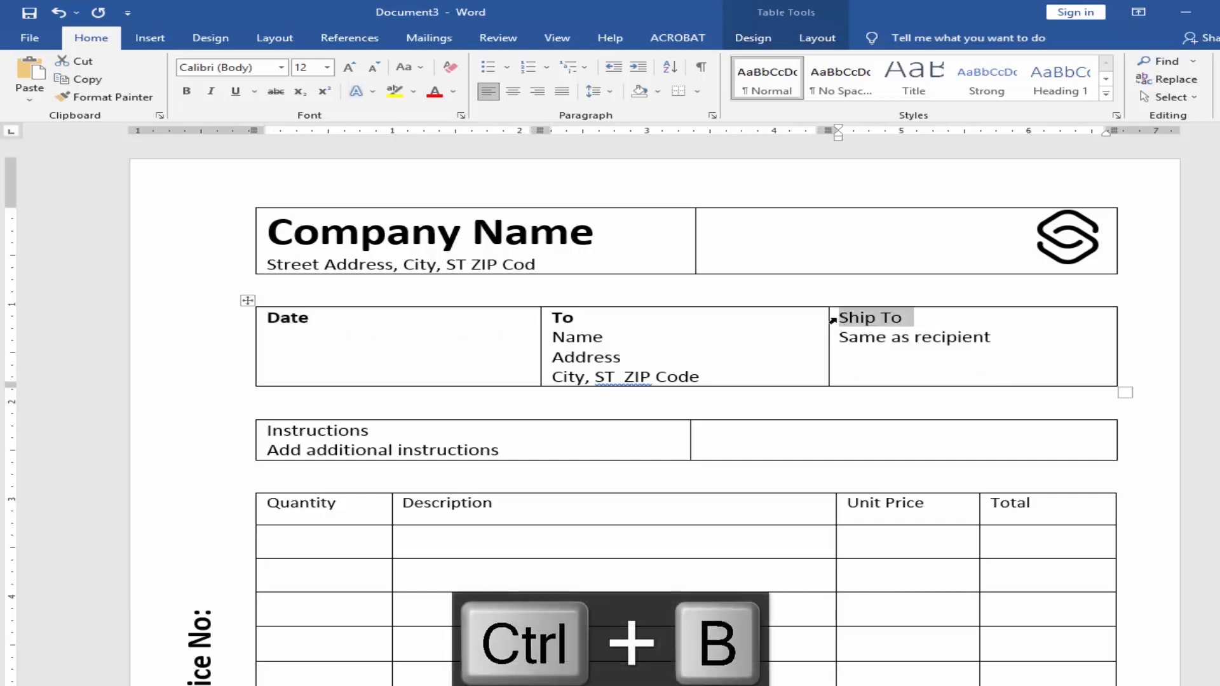
double_click(319, 433)
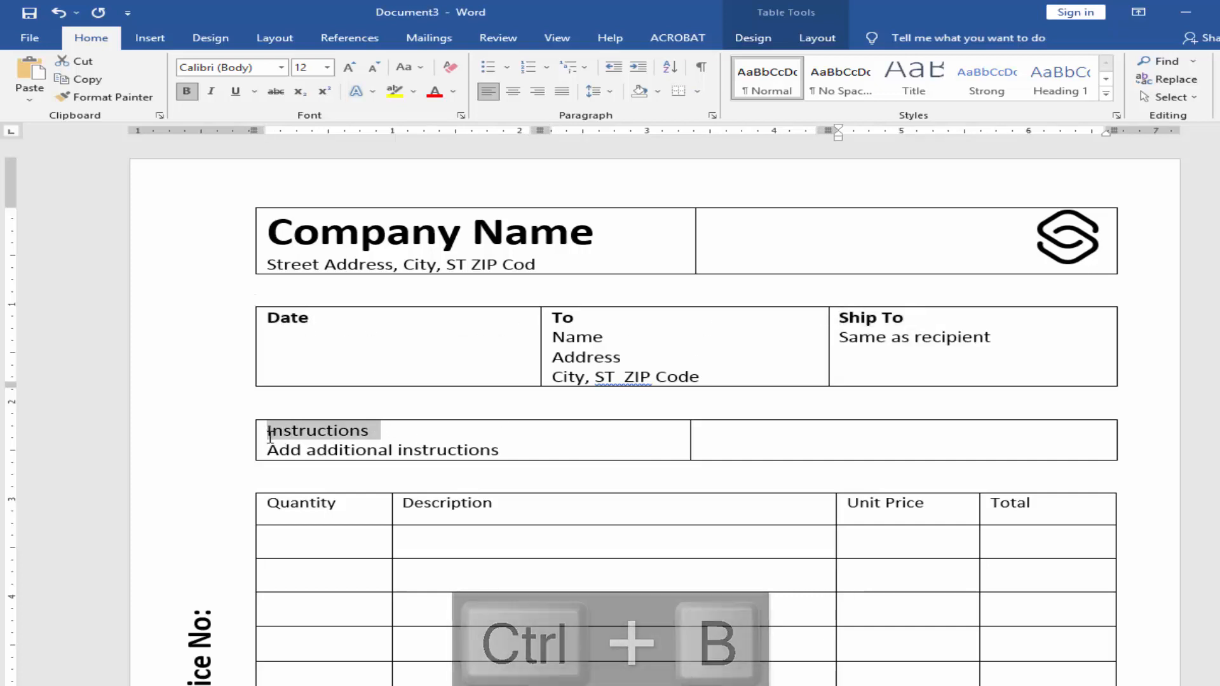
key(ctrl+b)
Step: Center the item table's header row horizontally and vertically, and make its text bold
scroll(417, 481, down, 1)
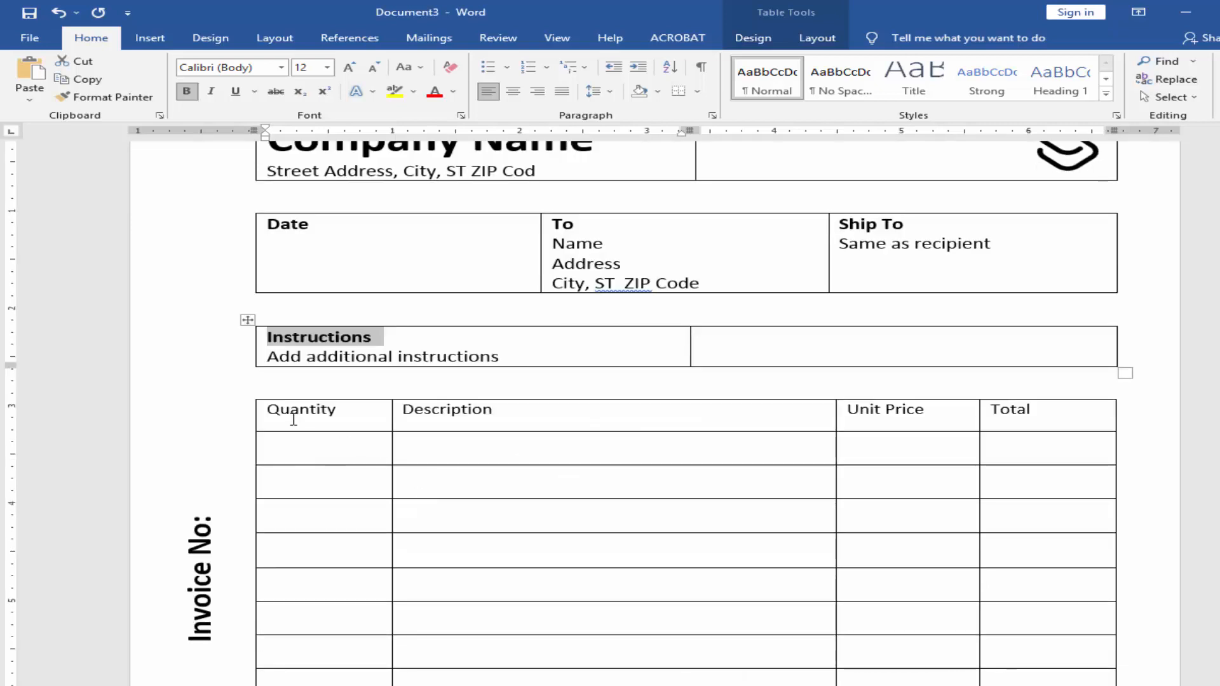
drag(293, 419, 836, 407)
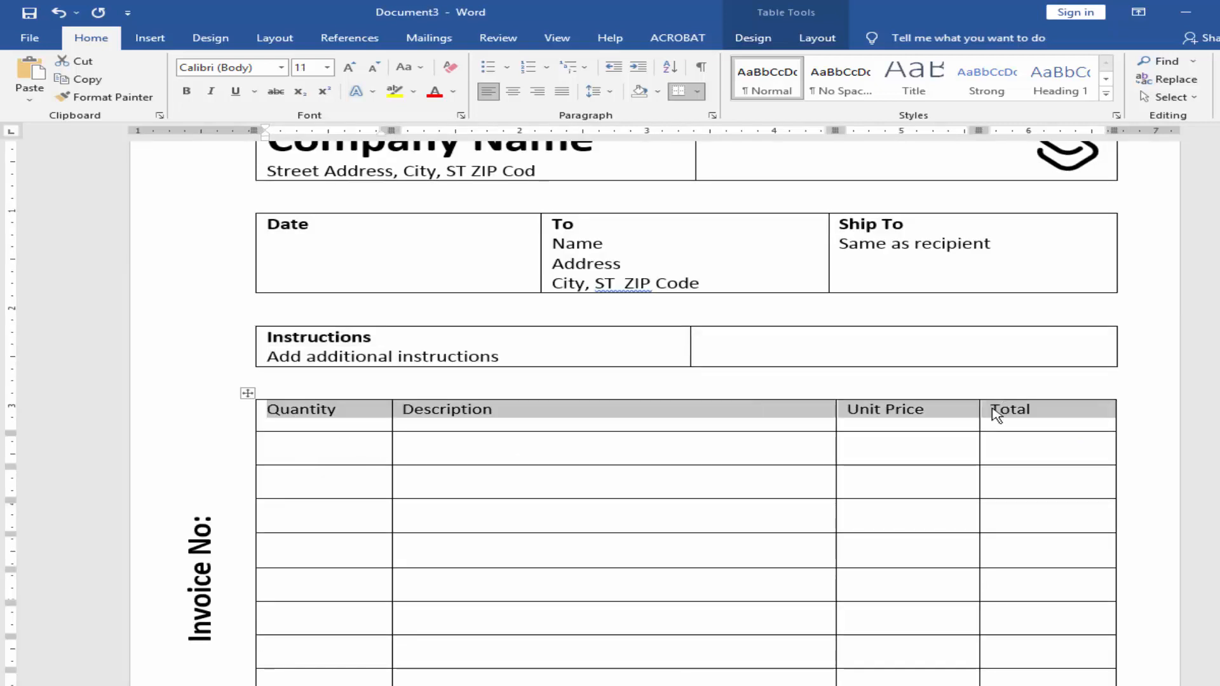
click(820, 39)
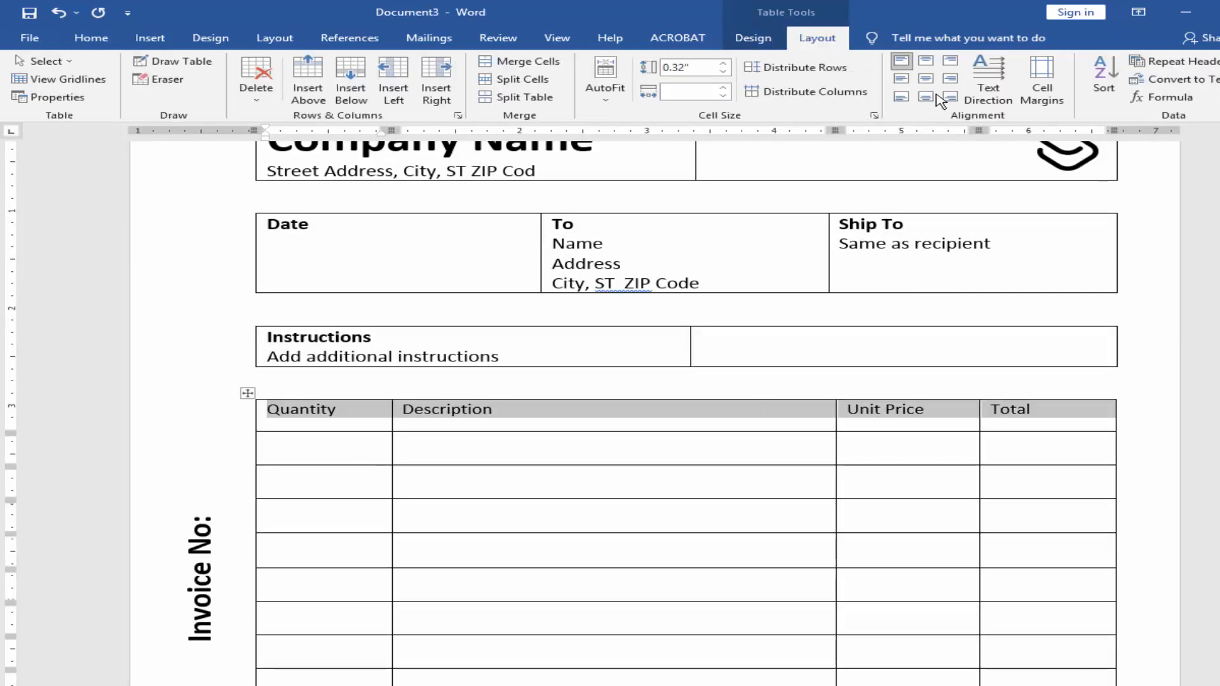
click(927, 81)
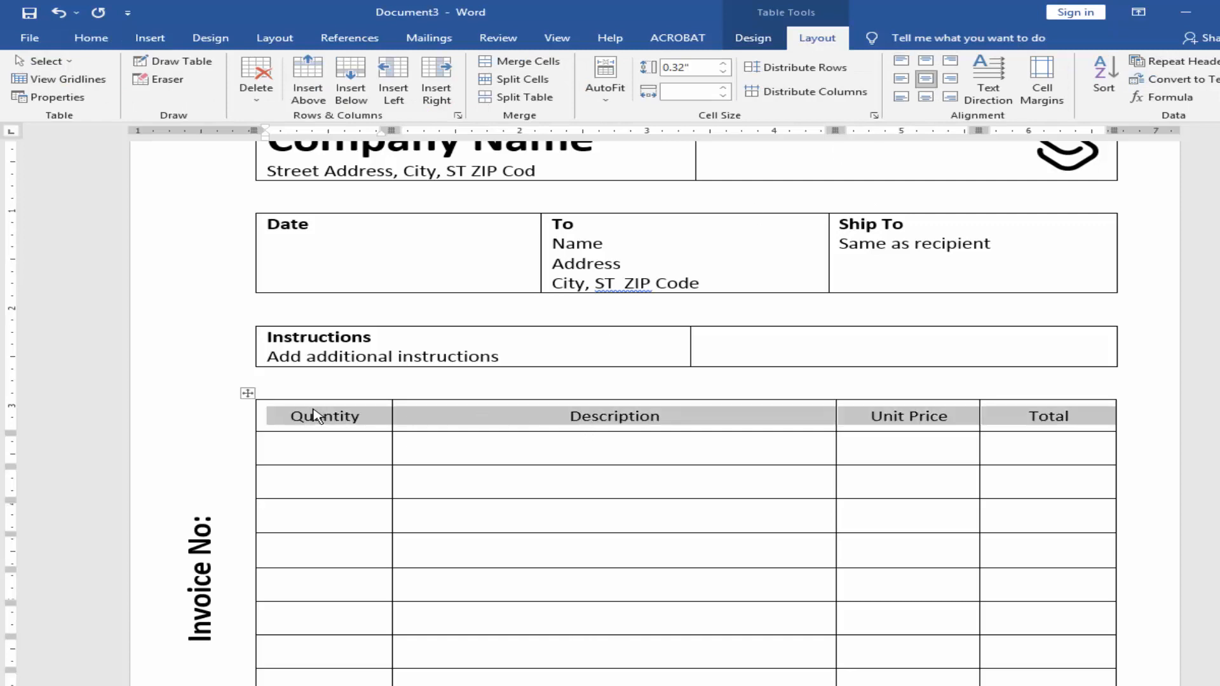
key(ctrl+b)
Step: Align the labels from Subtotal to Total Due By [Date] center right in their cells and make them bold
scroll(441, 479, down, 5)
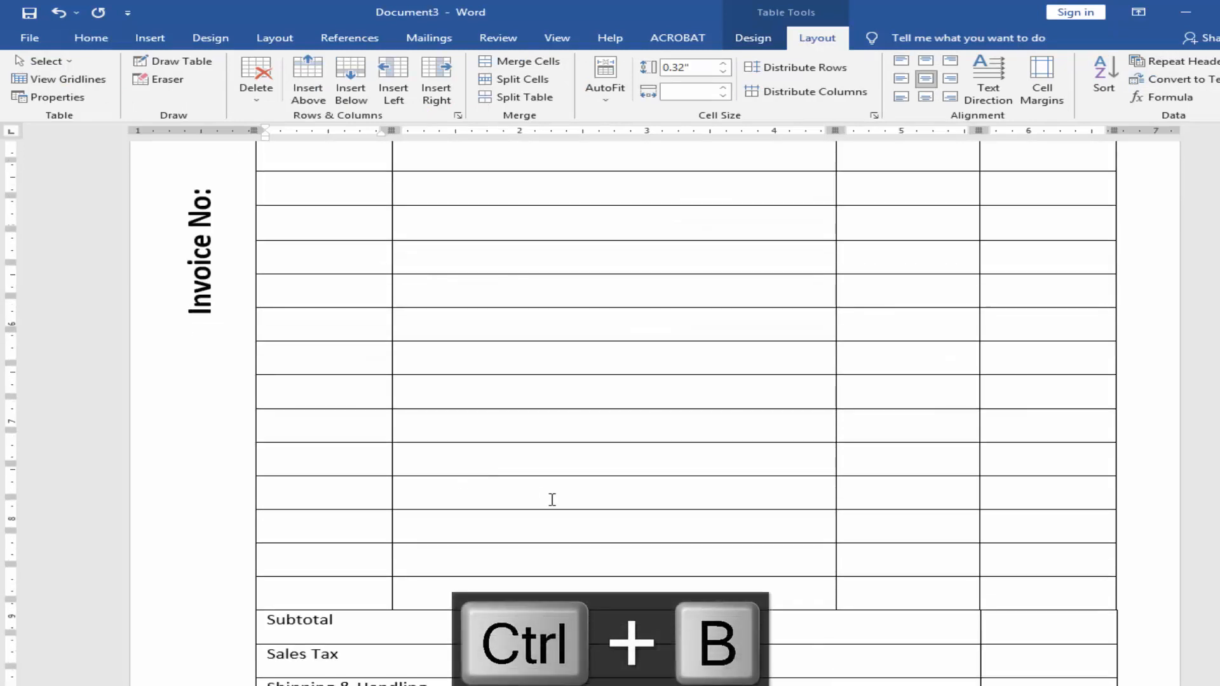
scroll(552, 499, down, 2)
drag(273, 481, 381, 593)
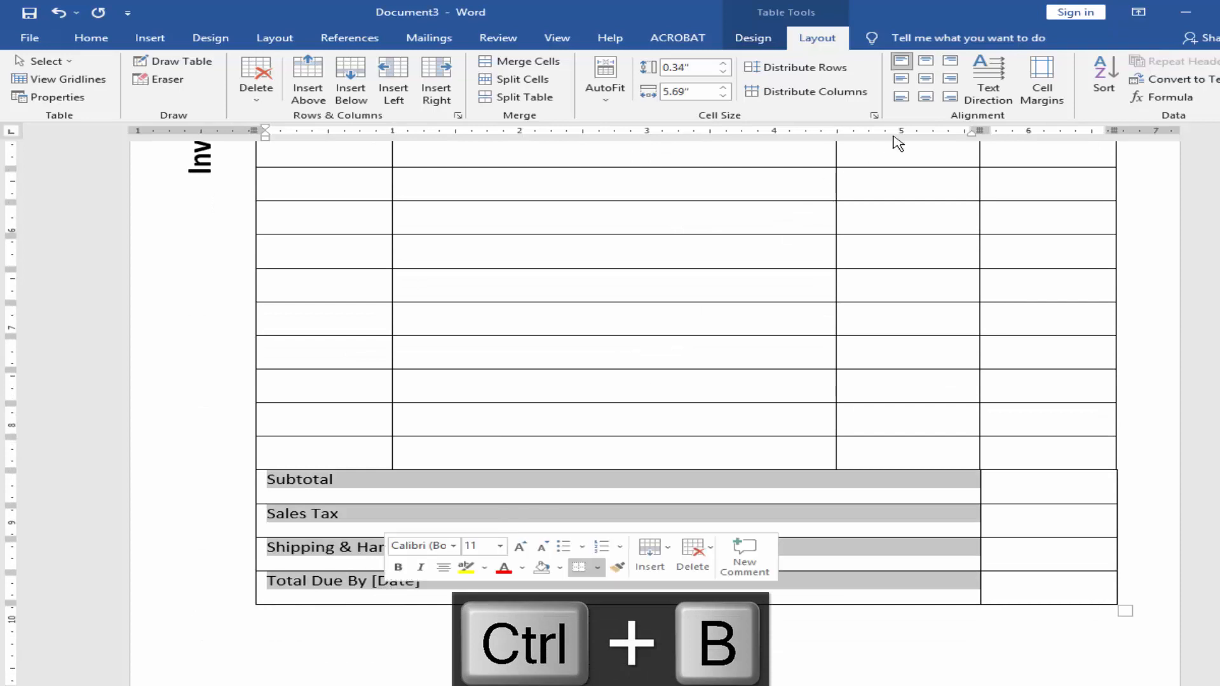
click(950, 79)
key(ctrl+b)
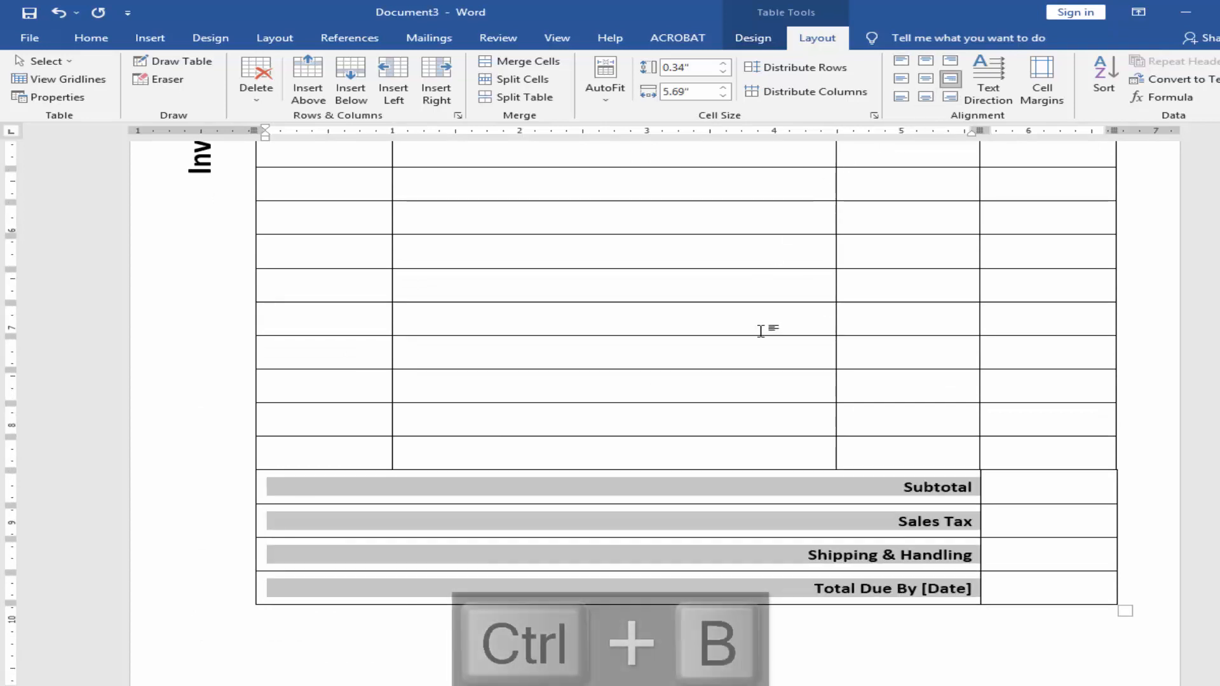
Step: Move the Invoice No: text box up so it starts level with the Instructions table's lower edge
click(991, 489)
scroll(714, 500, down, 2)
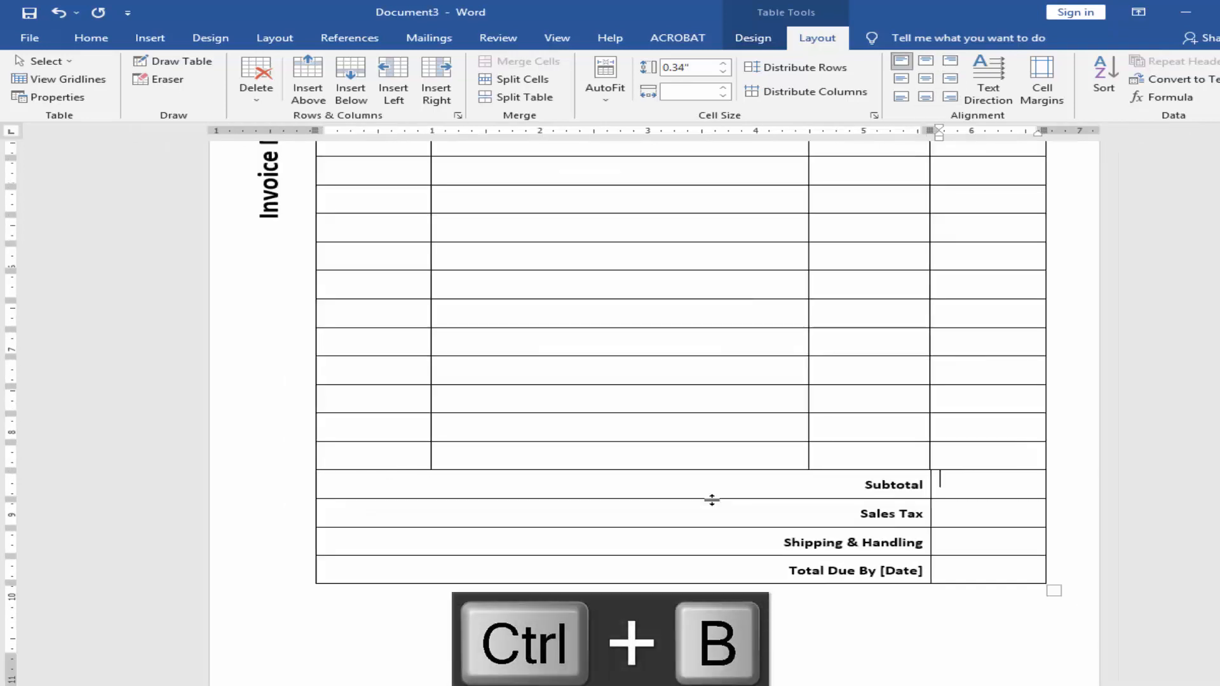
click(644, 594)
scroll(615, 553, up, 5)
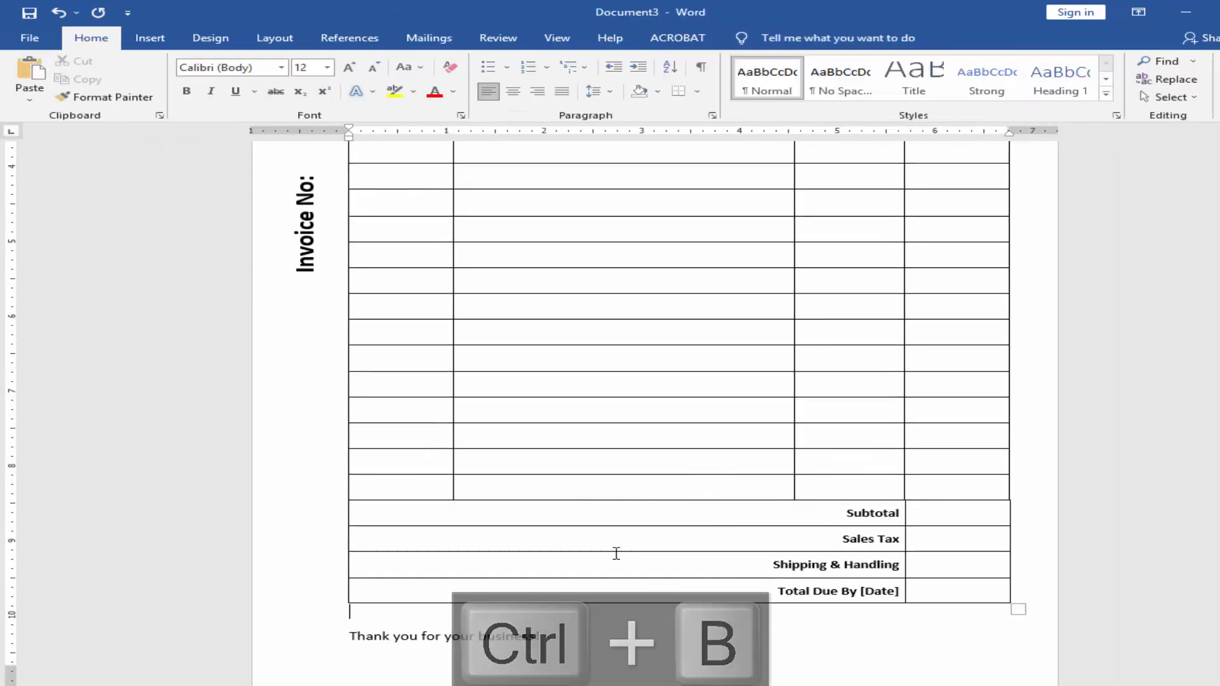
scroll(465, 468, down, 3)
click(400, 363)
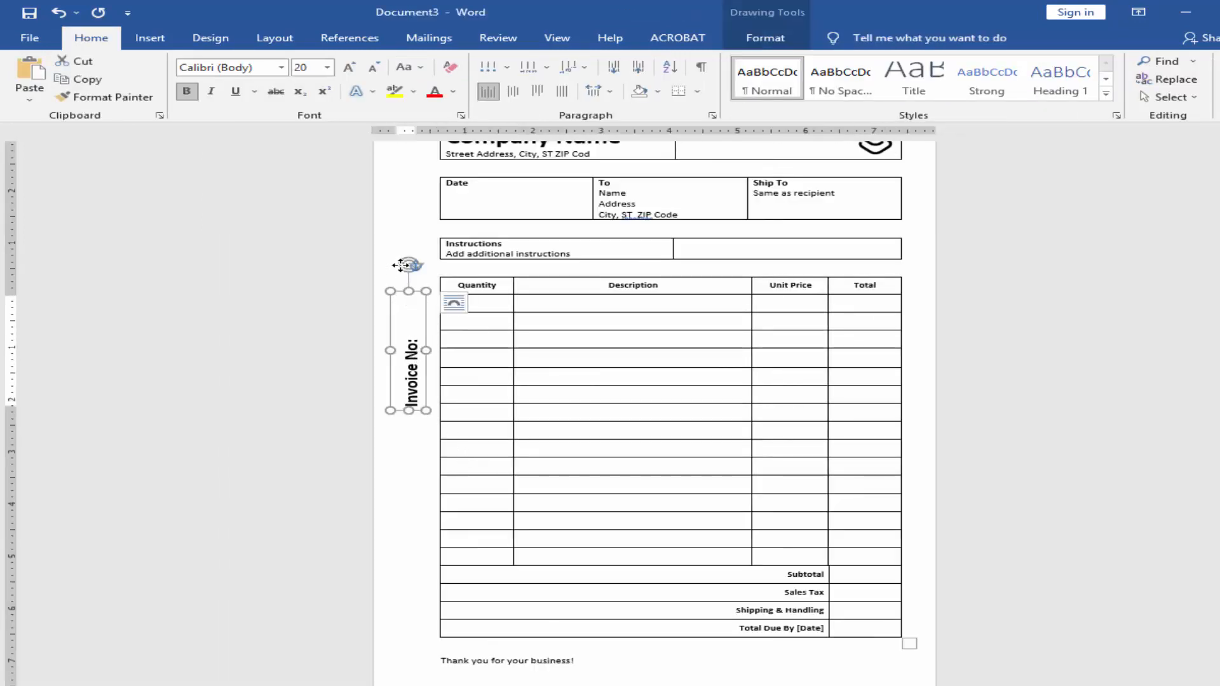
drag(400, 265, 400, 252)
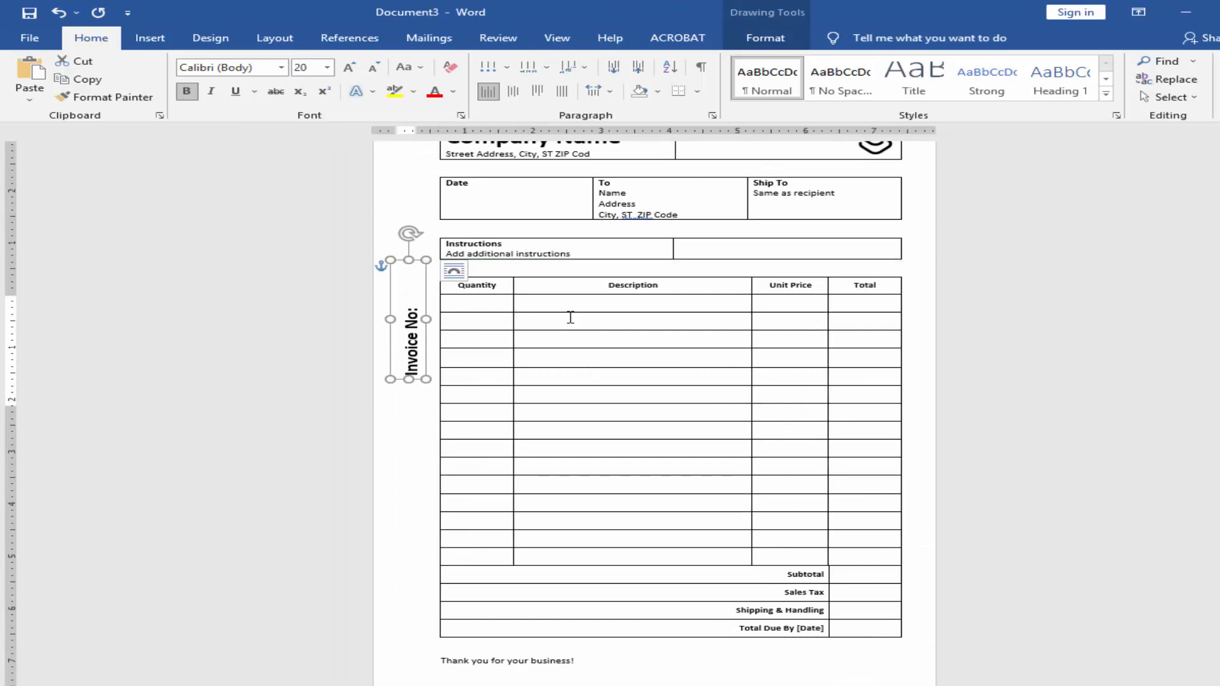
click(609, 285)
scroll(620, 343, up, 4)
scroll(634, 398, up, 2)
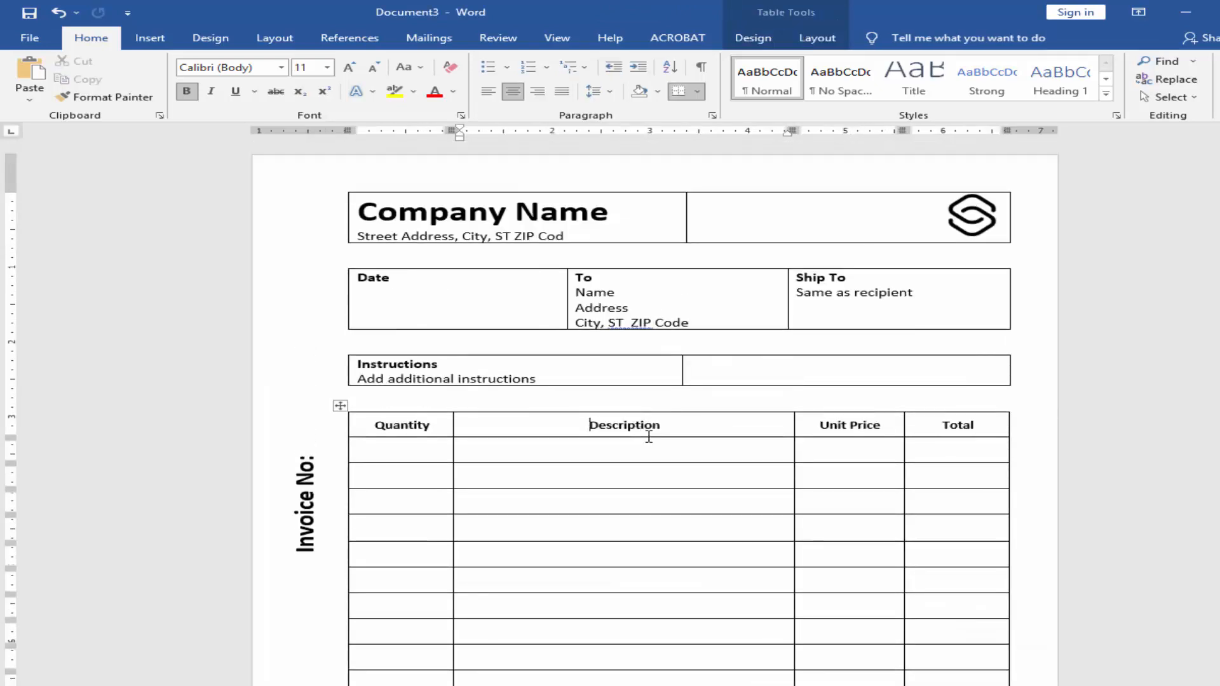
scroll(600, 448, down, 5)
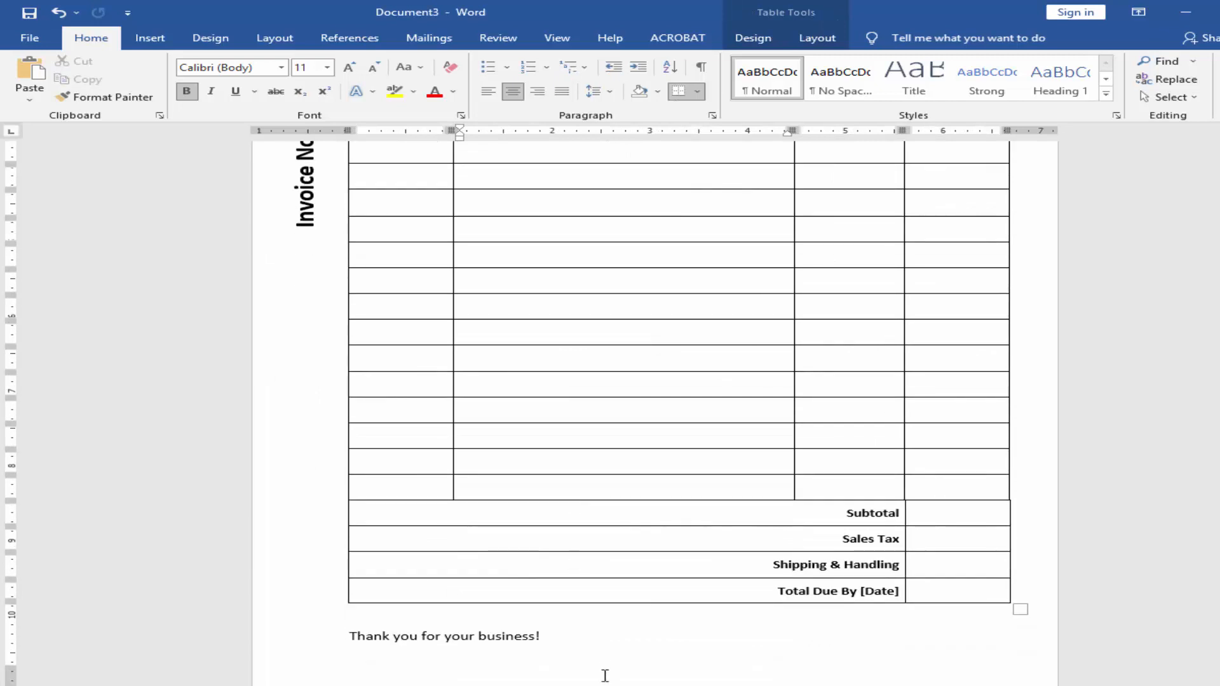
click(597, 658)
scroll(592, 643, down, 1)
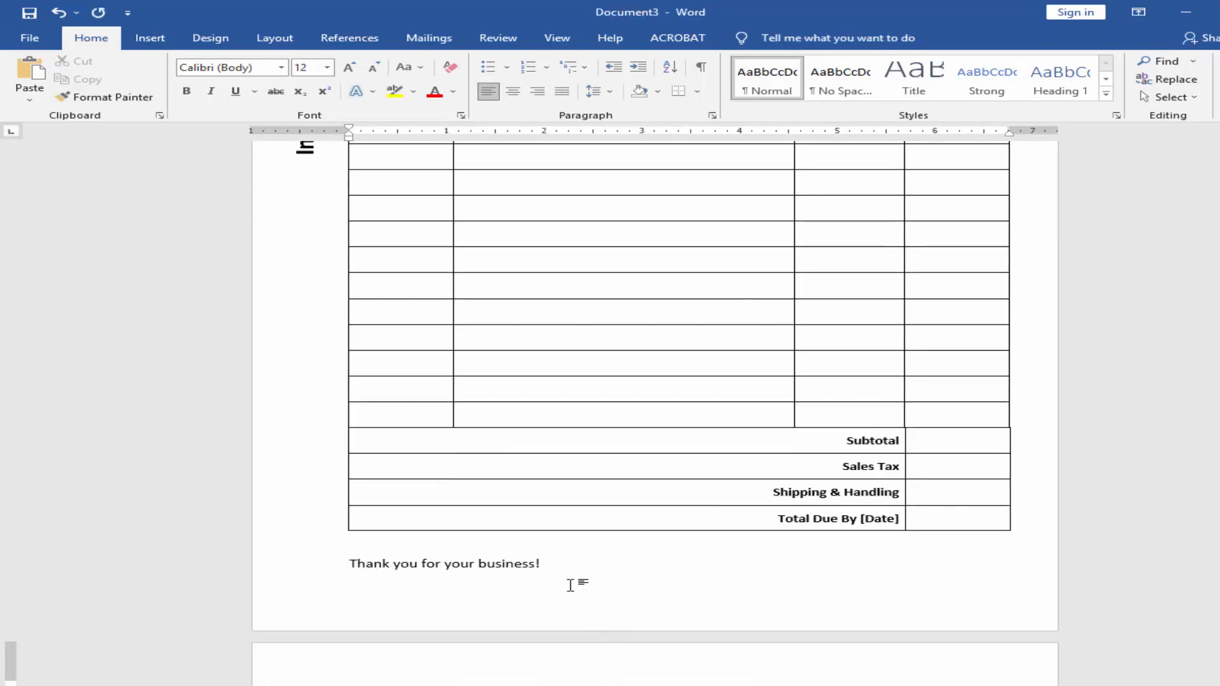
key(ctrl+z)
key(ctrl+z)
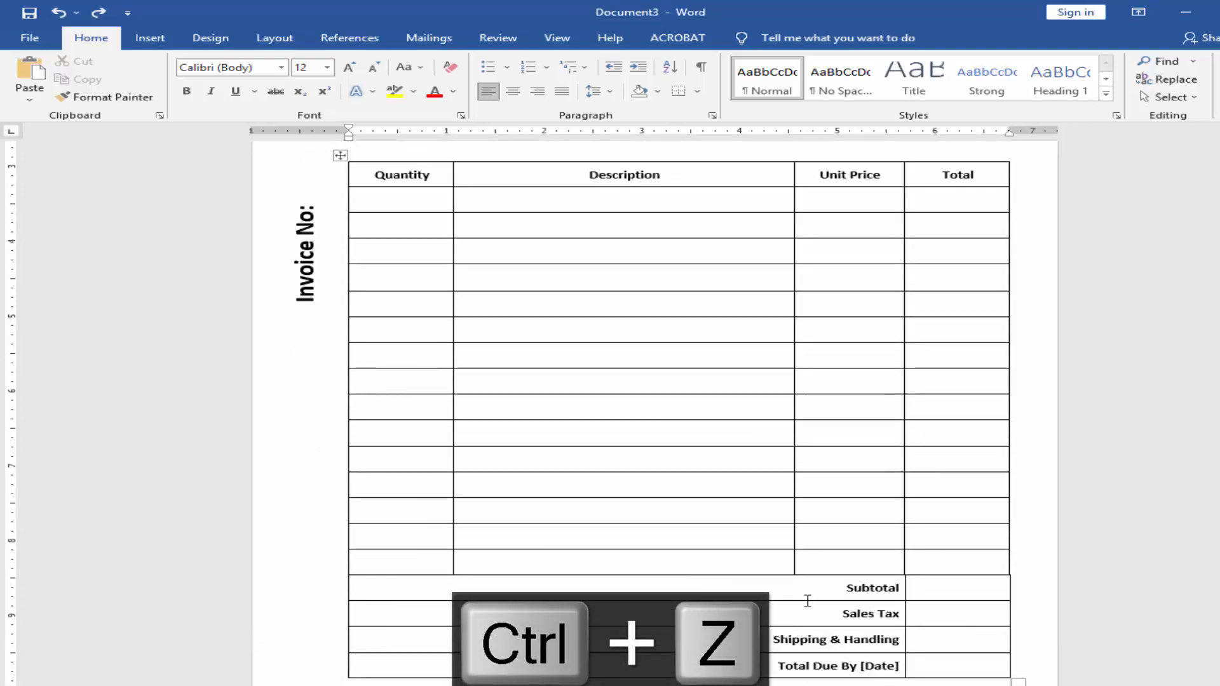
Step: Delete the two lowest blank item rows directly above the Subtotal row
drag(907, 559, 411, 531)
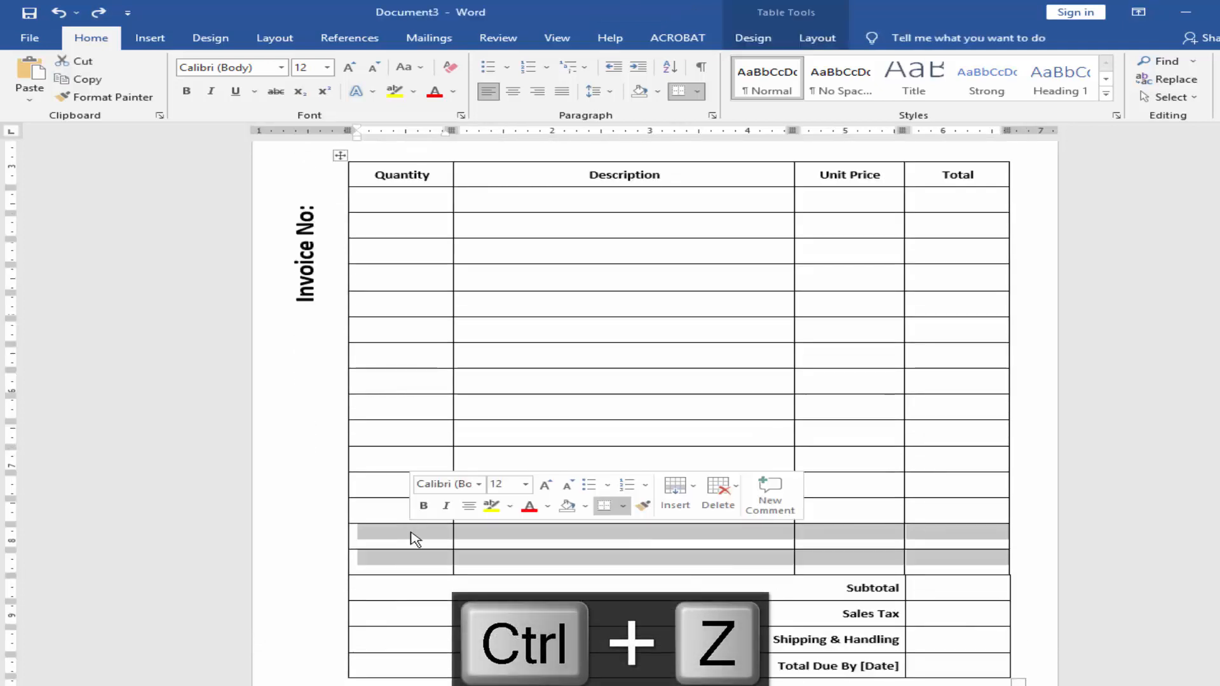
click(415, 538)
key(BackSpace)
scroll(432, 554, down, 1)
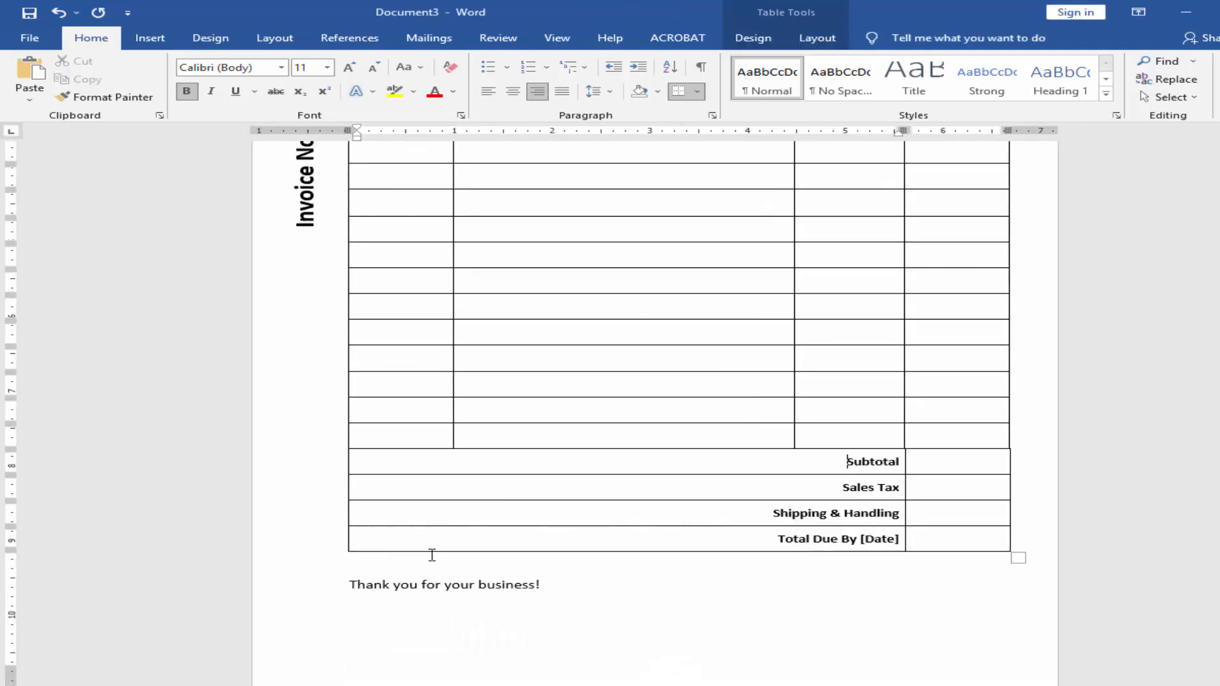
Step: Insert a blank footer on the page and delete its placeholder text
click(457, 634)
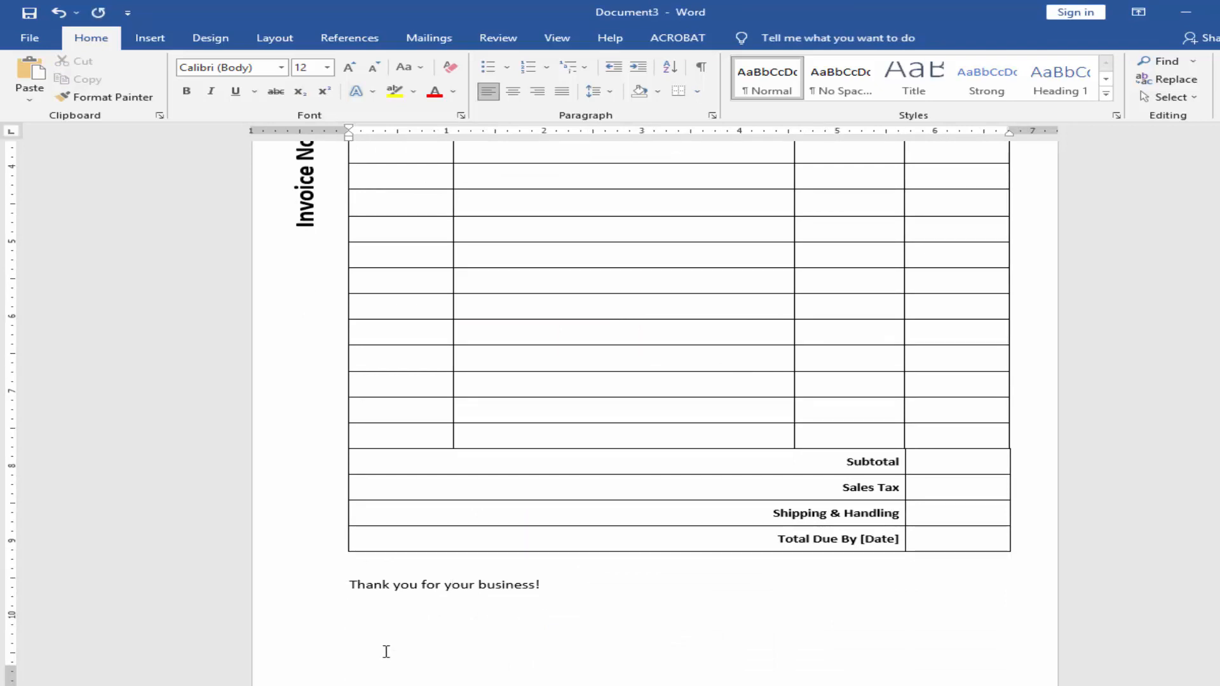
click(149, 38)
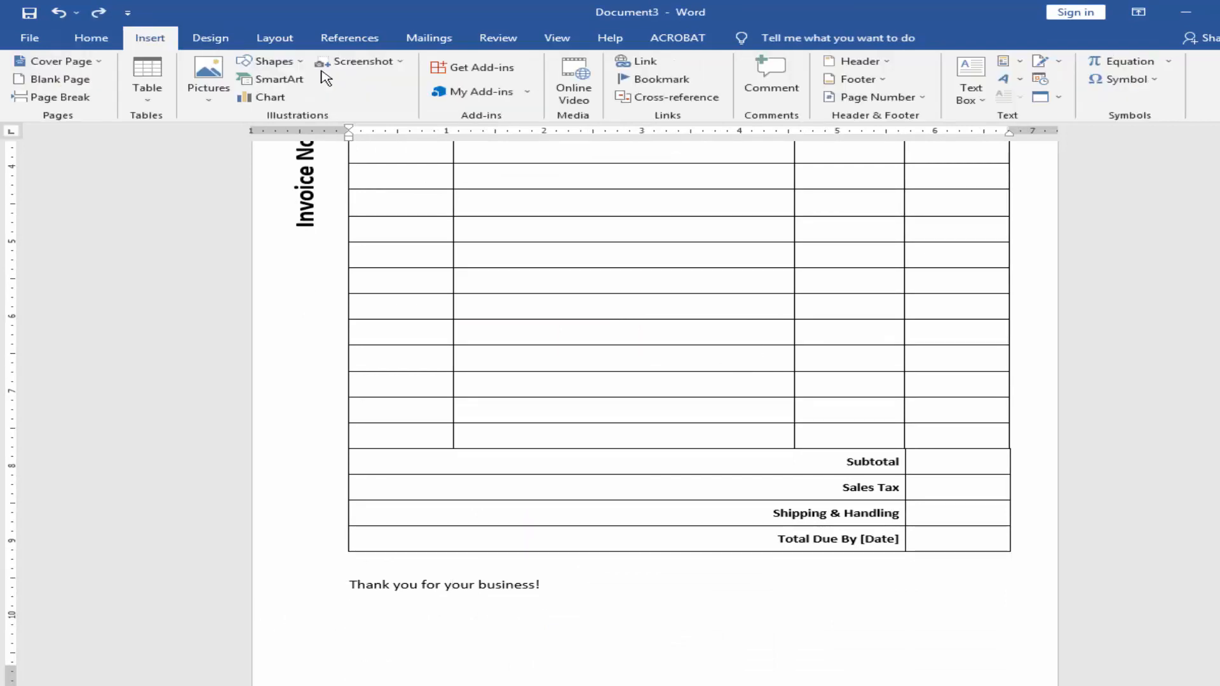
click(881, 80)
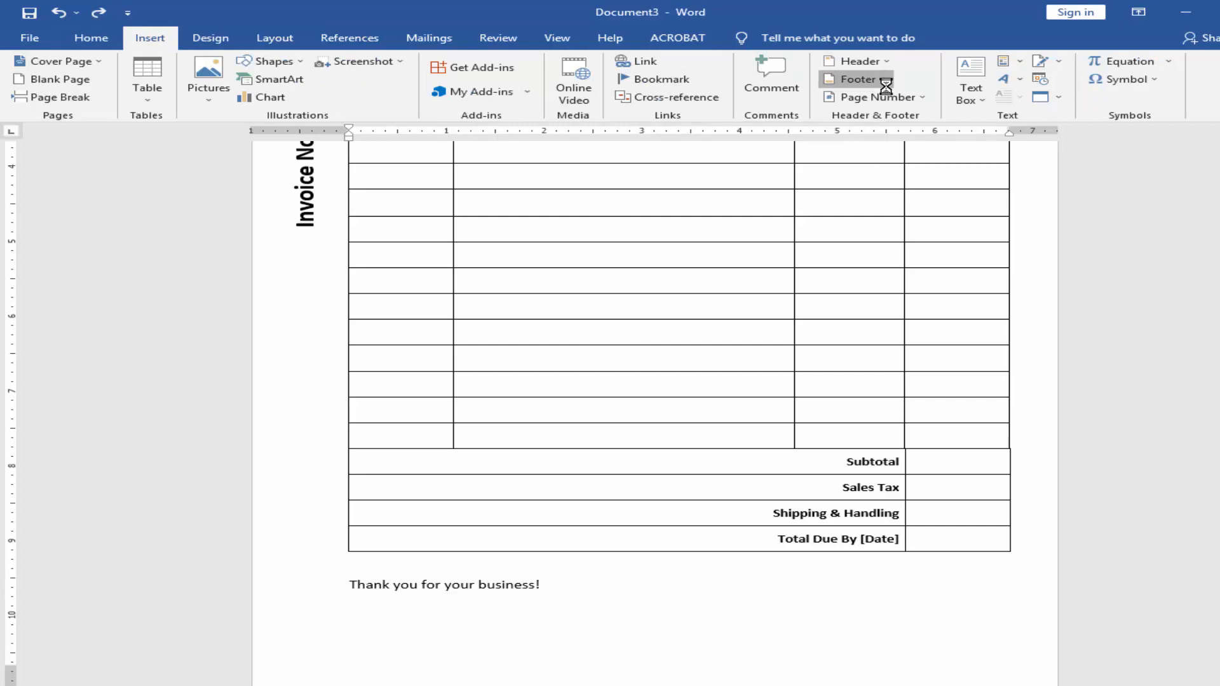
click(896, 156)
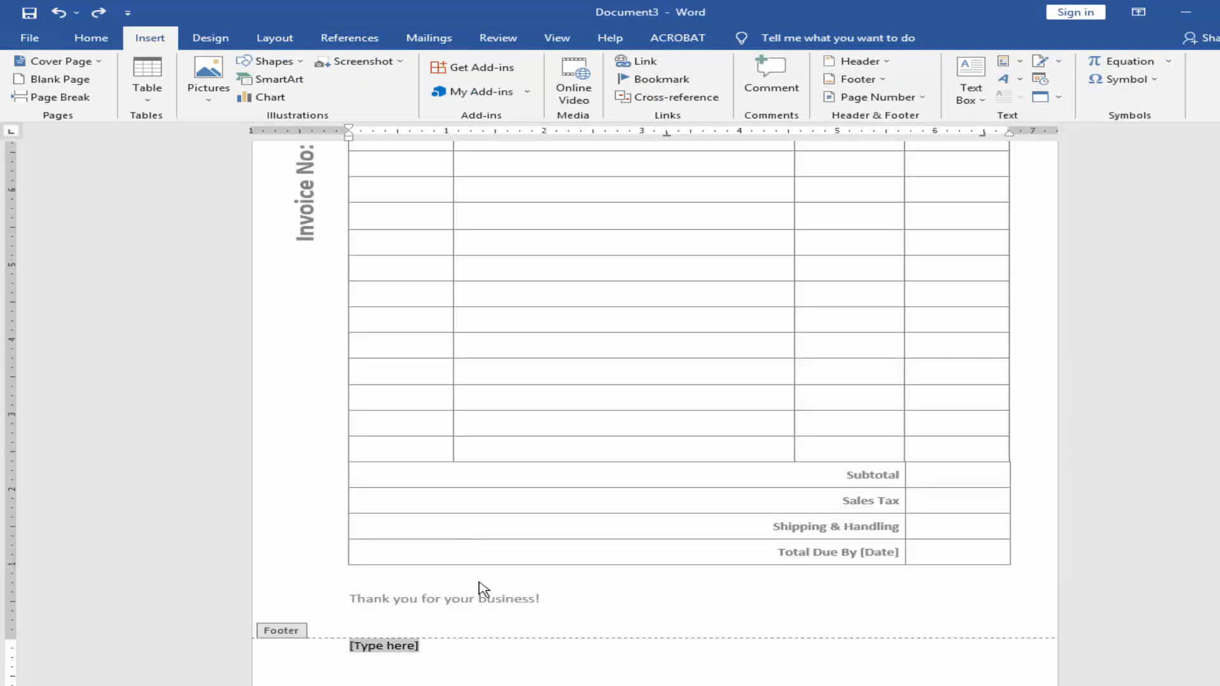
key(Delete)
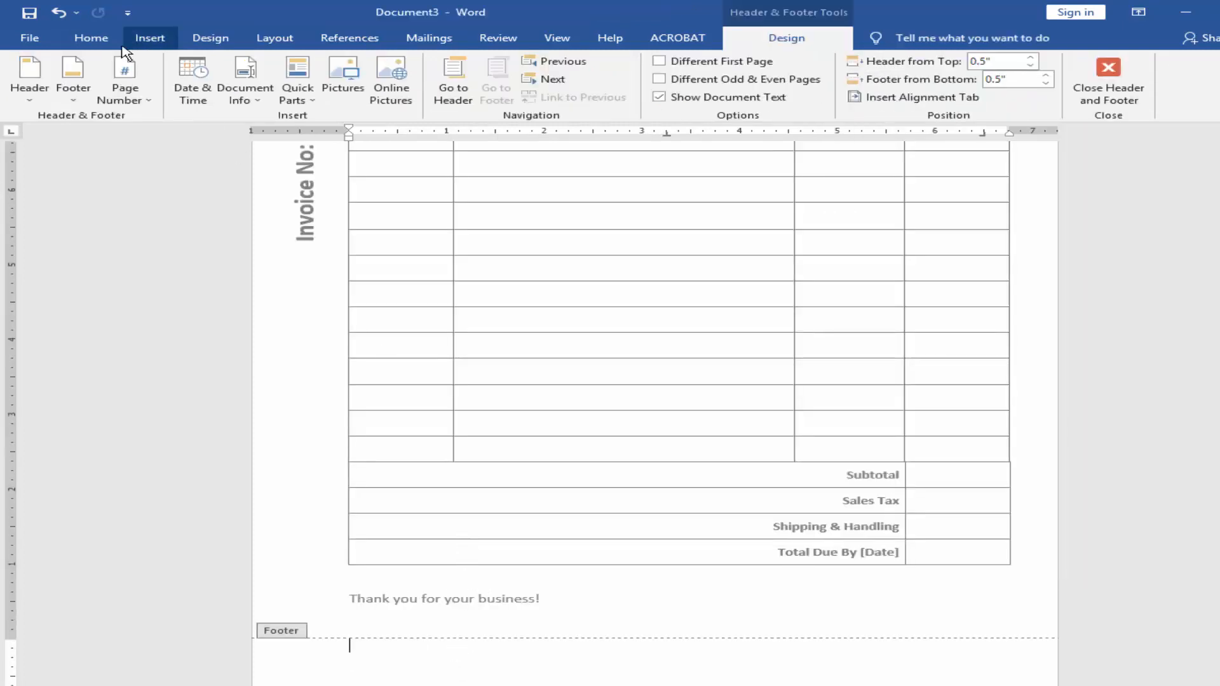
Step: Insert a table with two columns and one row in the footer
click(150, 38)
click(147, 81)
click(155, 131)
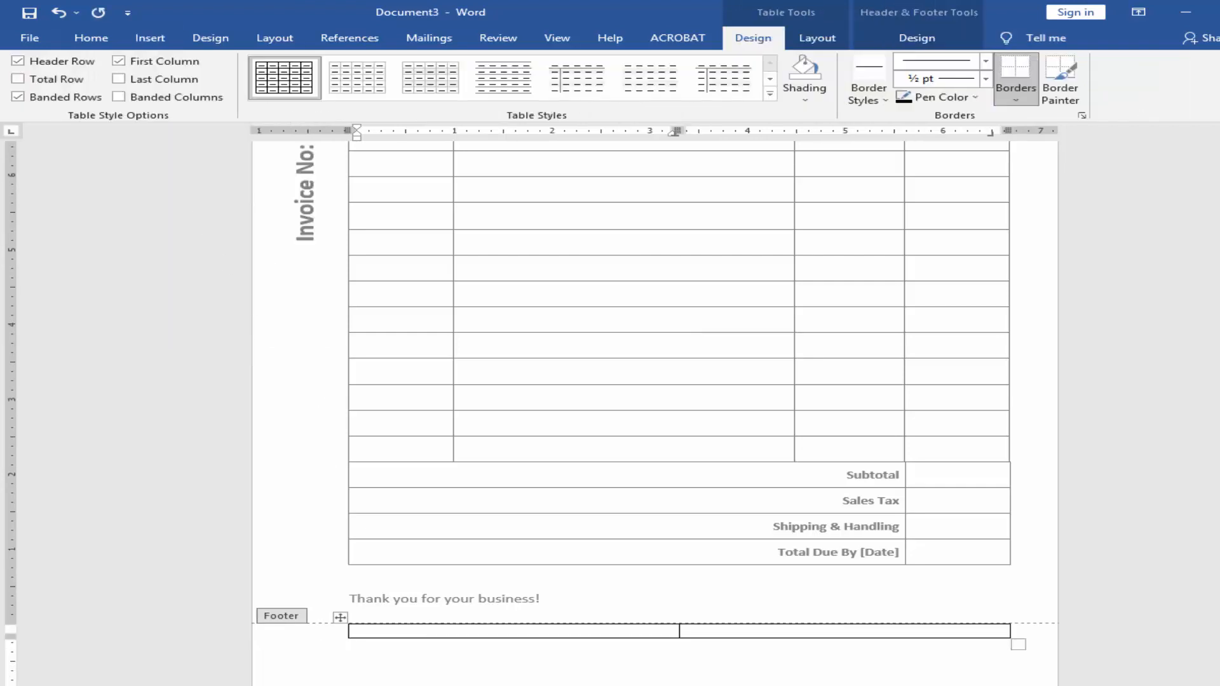
Step: Copy the Tel and Fax lines from Notepad into the first cell of the footer table in Word
click(631, 684)
drag(645, 601, 492, 585)
key(ctrl+c)
click(408, 628)
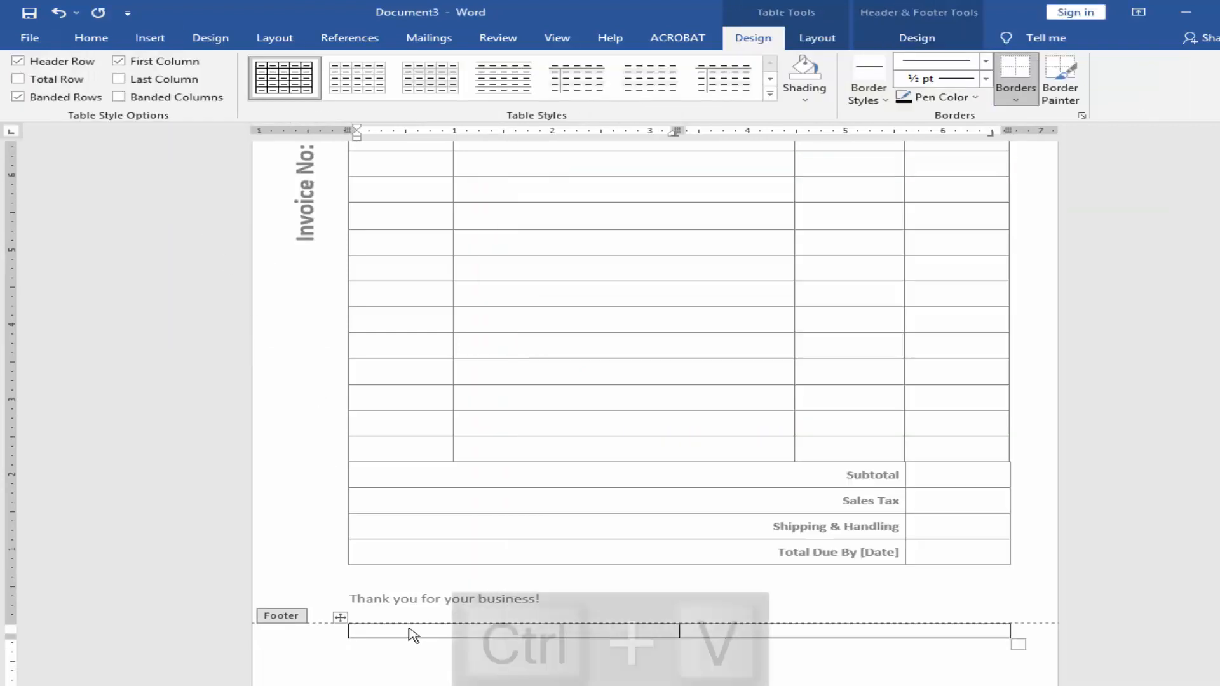
key(ctrl+v)
Step: Copy the Email and Web lines from Notepad into the second cell of the footer table in Word
click(630, 685)
drag(642, 658, 493, 646)
key(ctrl+c)
click(778, 630)
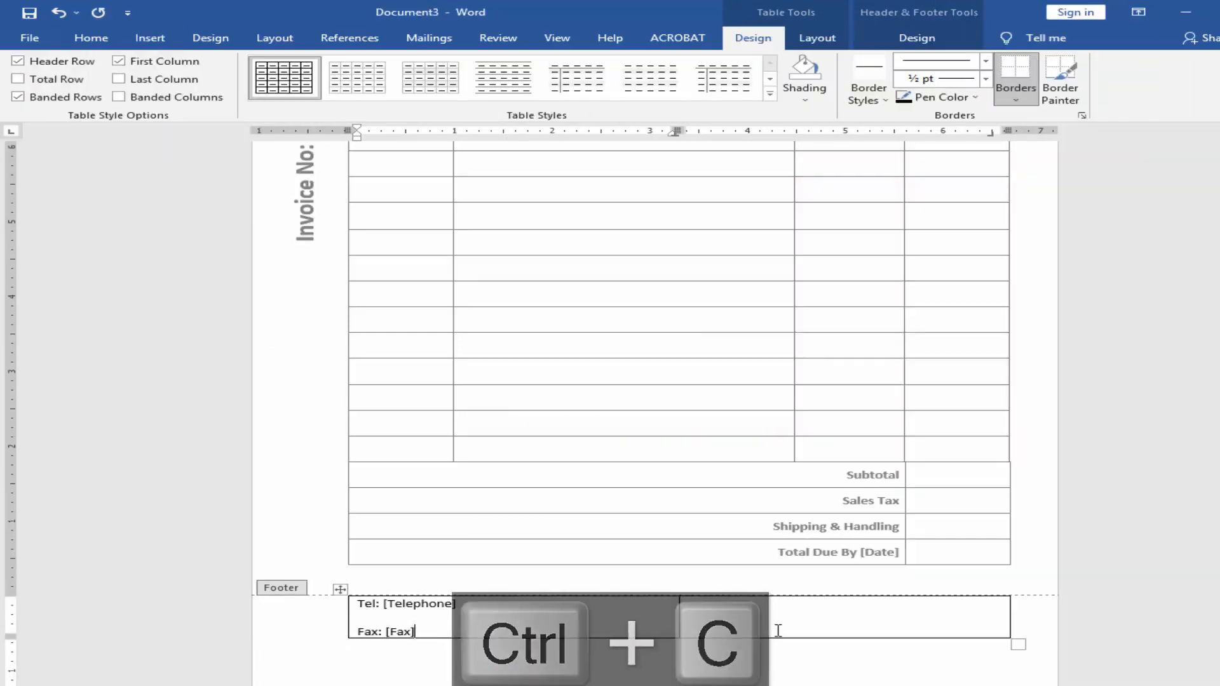
key(ctrl+v)
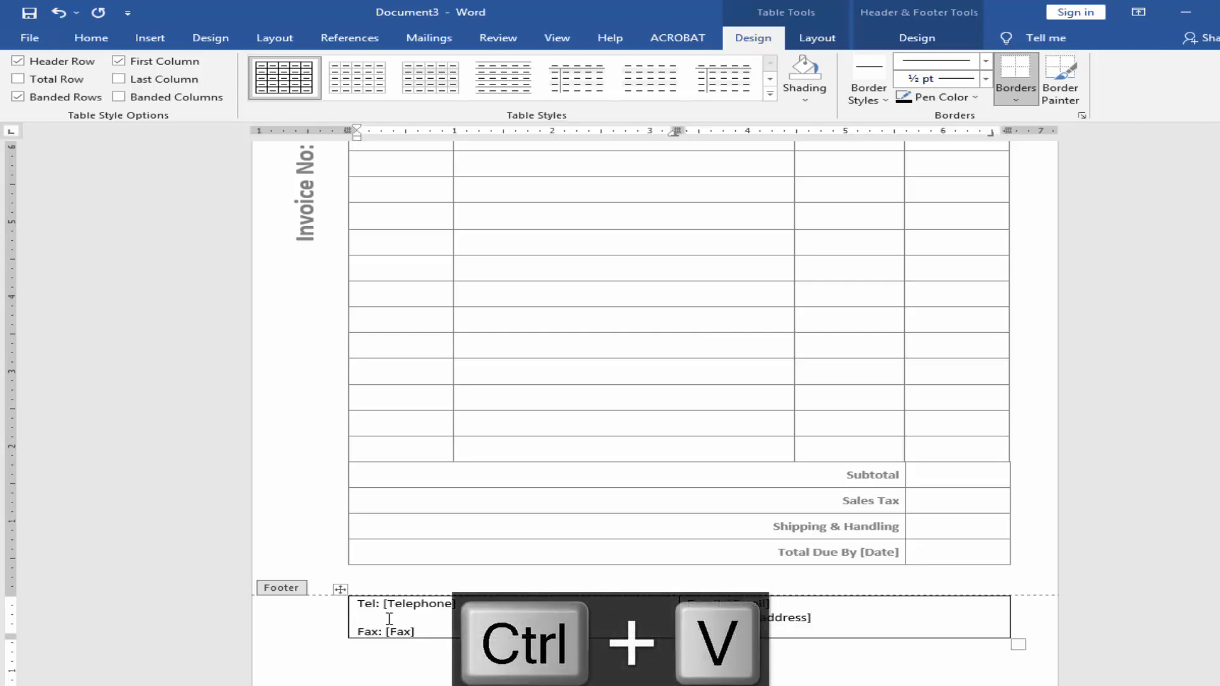
Step: Remove the blank line between Tel and Fax in the footer table and close the footer
drag(11, 613, 12, 637)
key(Escape)
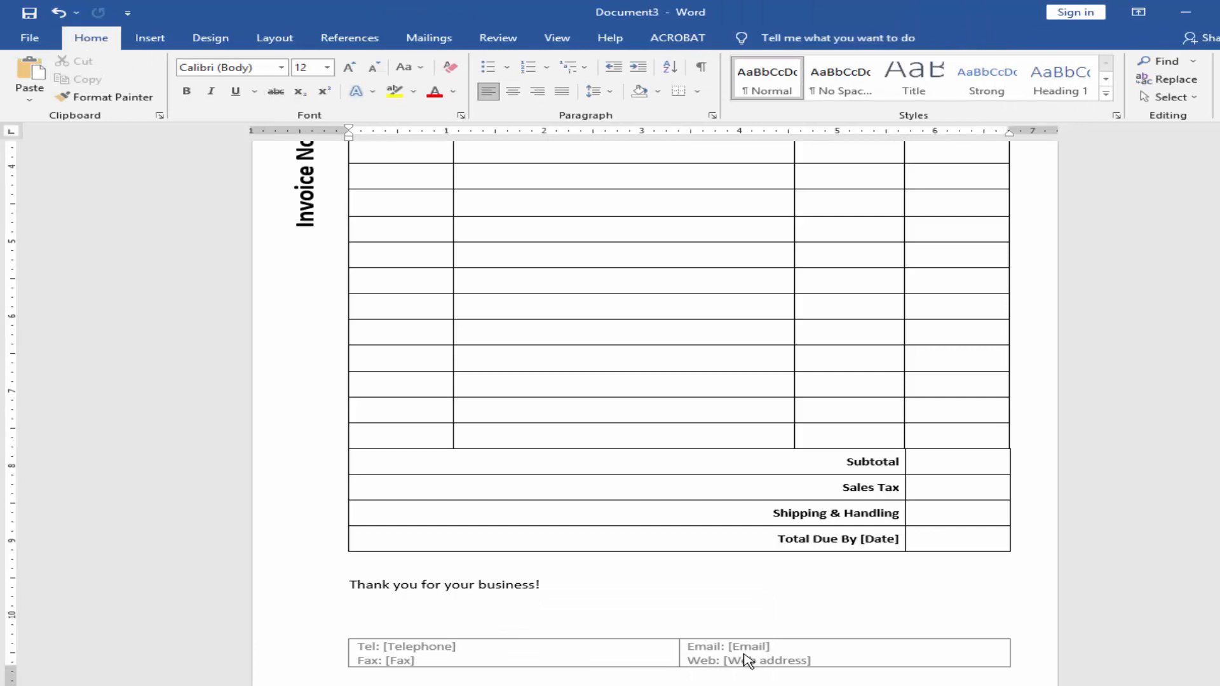
Step: Remove all borders from the contact table in the footer and close the footer
double_click(748, 661)
key(ctrl+a)
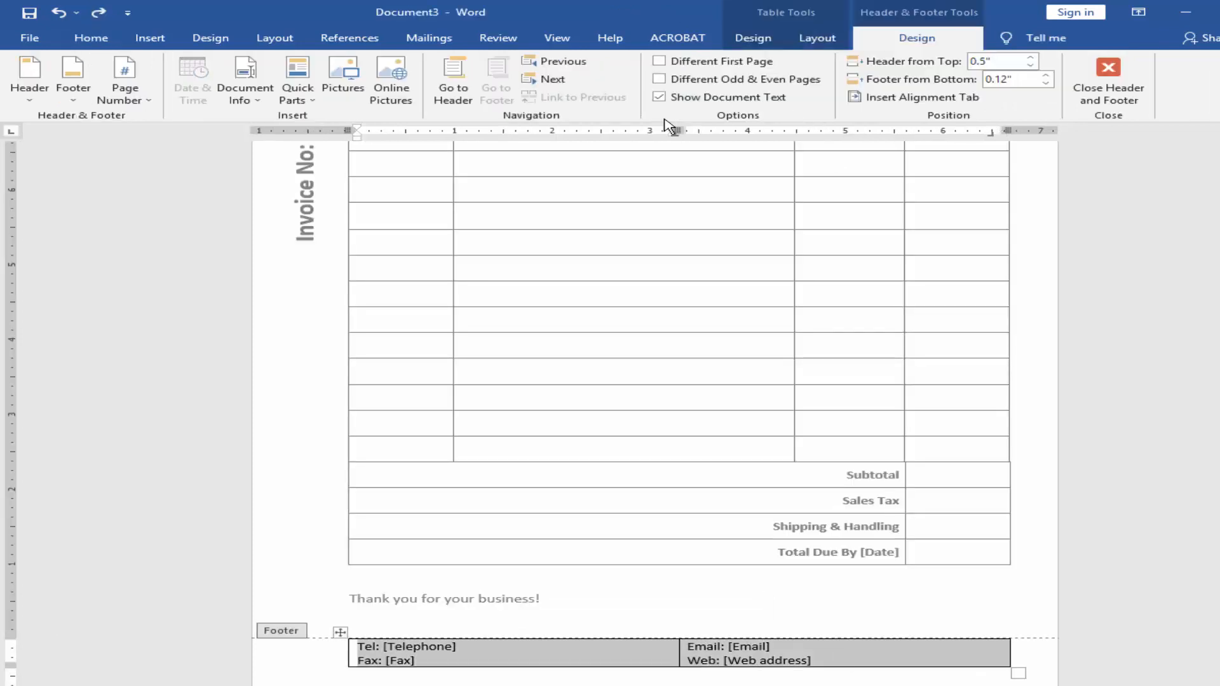
click(751, 38)
click(1015, 96)
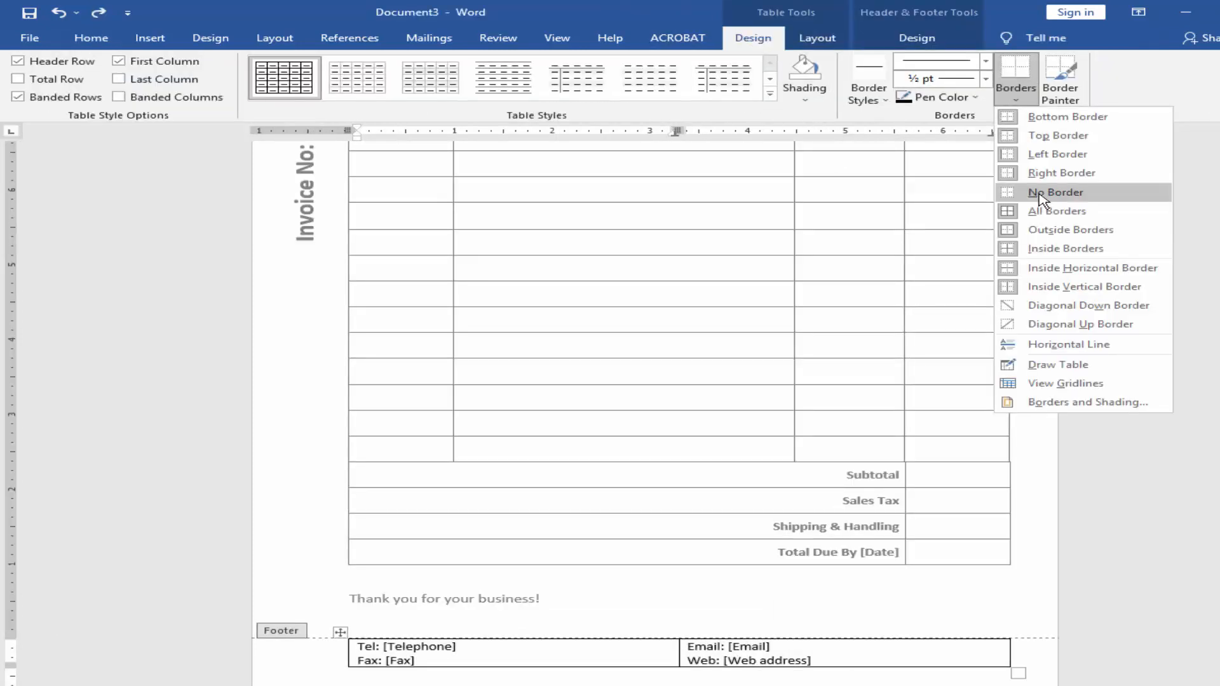
click(1042, 192)
double_click(490, 608)
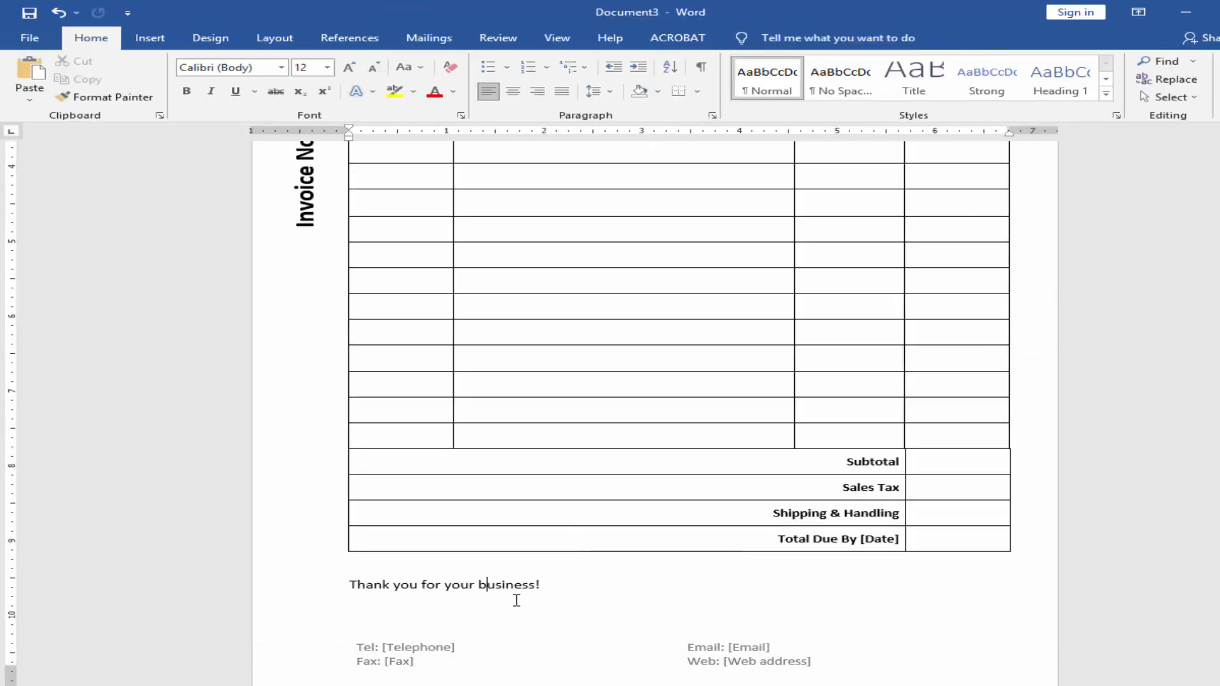
Step: Centre the "Thank you for your business!" line and make it bold
key(ctrl+e)
drag(774, 585, 572, 583)
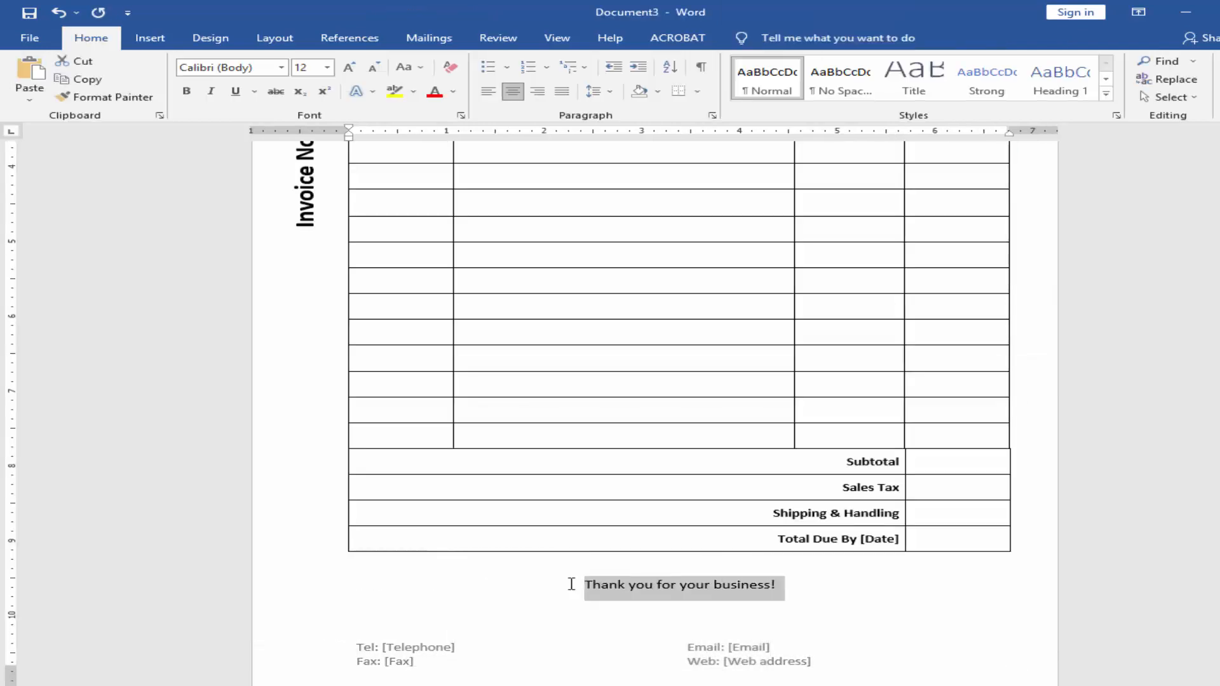
key(ctrl+b)
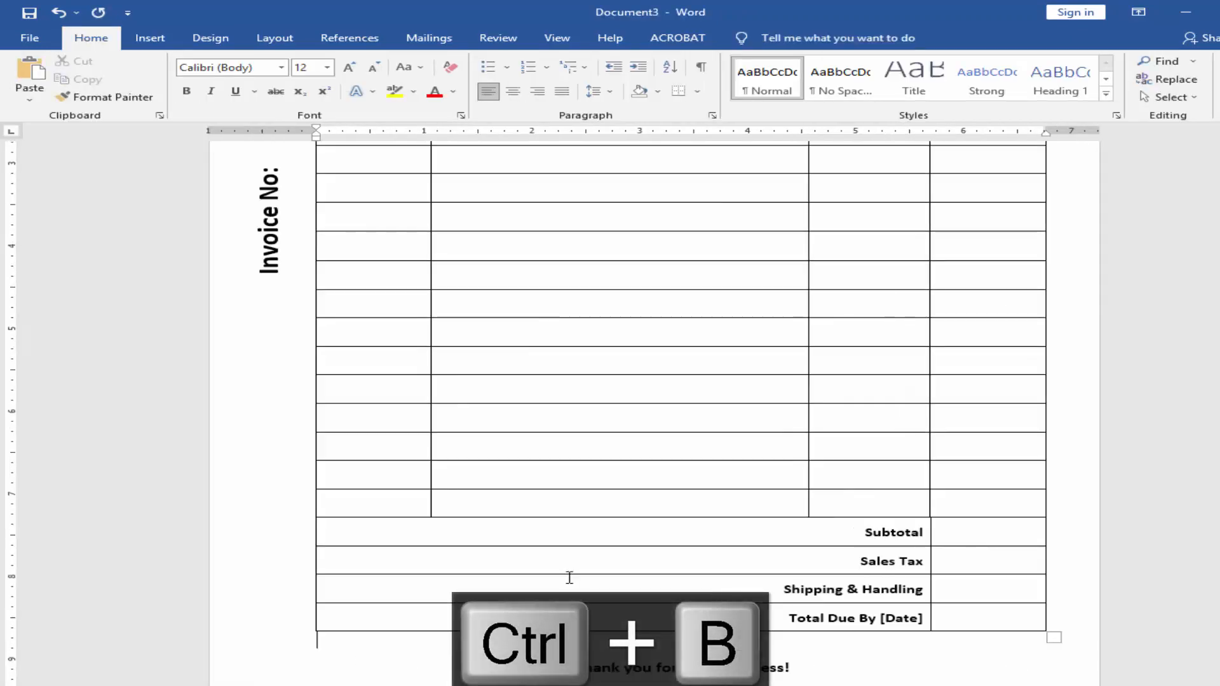
Step: Remove all borders from the table holding the Company Name heading and the logo
scroll(567, 578, up, 5)
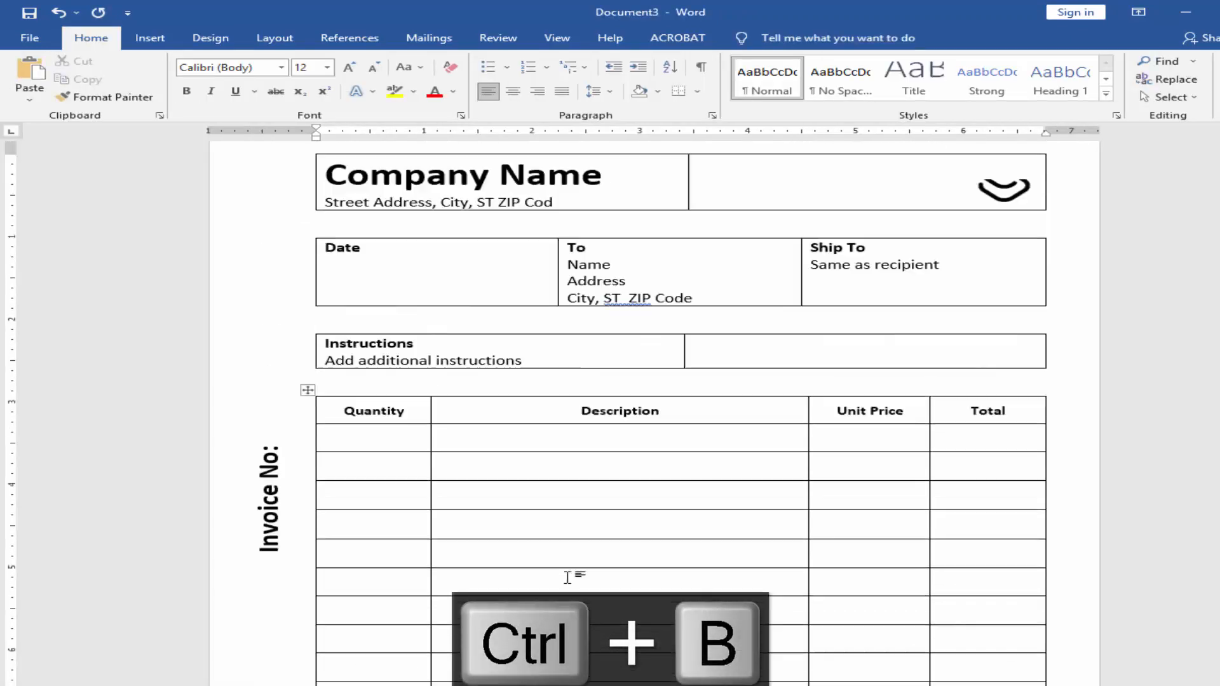
drag(761, 226, 503, 219)
click(753, 37)
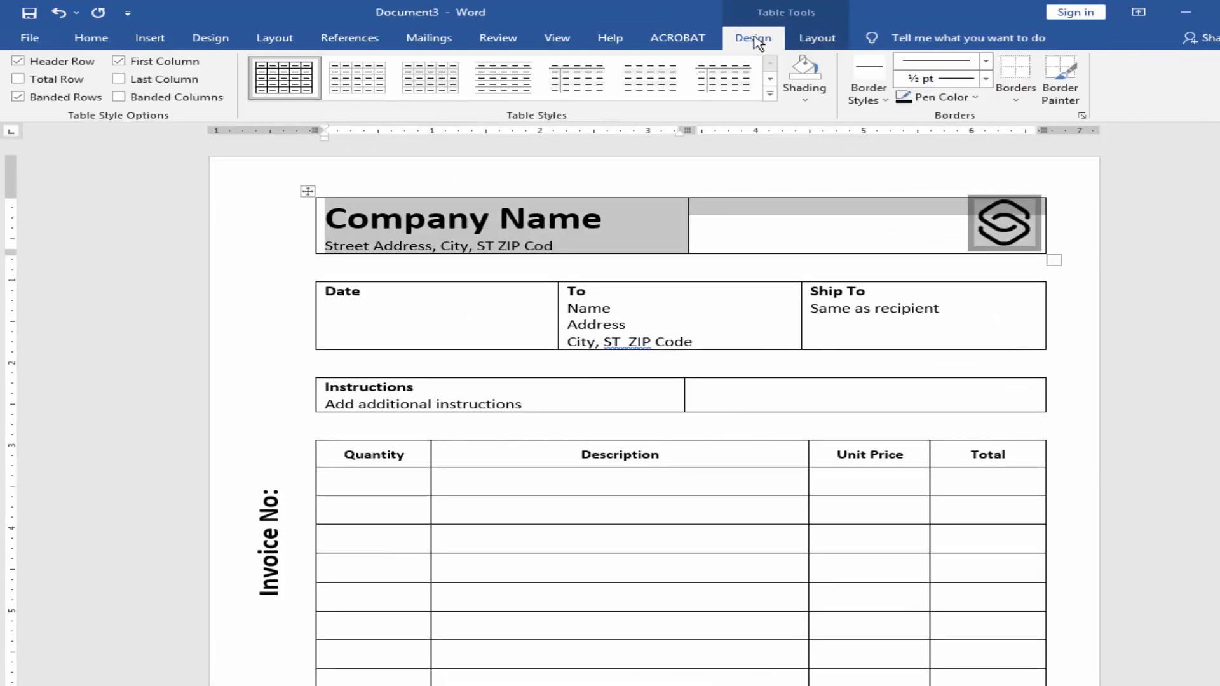
click(1014, 75)
click(685, 268)
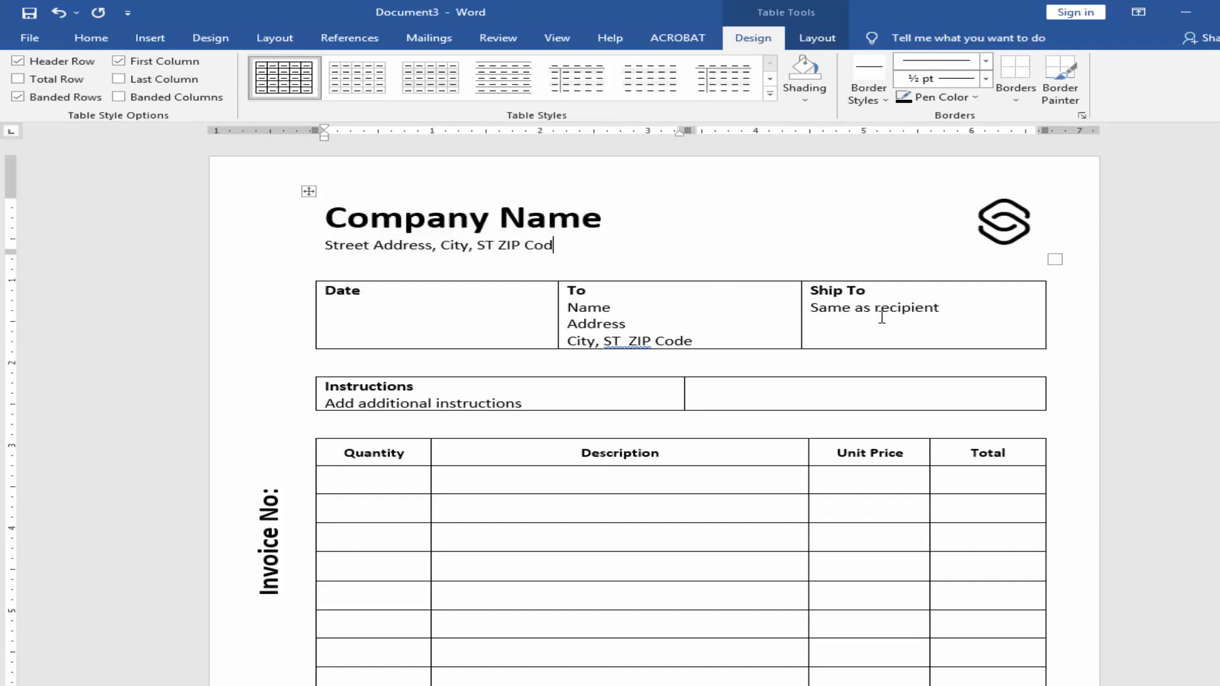
Step: Remove all borders from the Date, To and Ship To table and from the Instructions table
drag(947, 312, 531, 321)
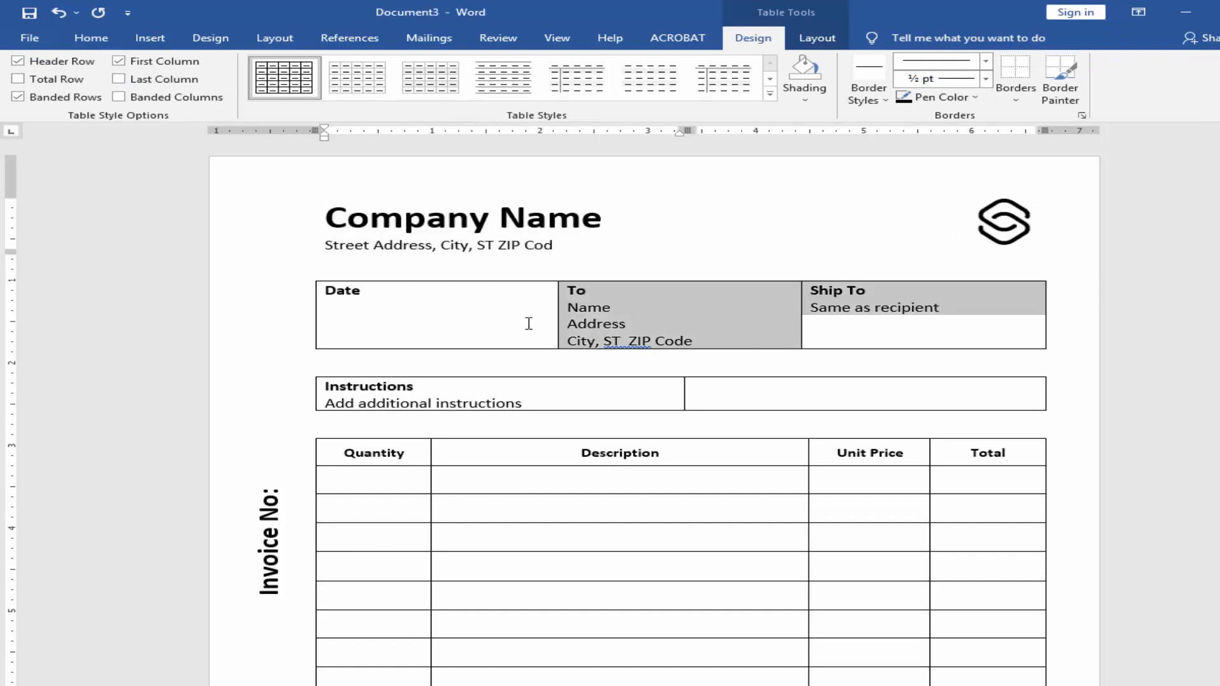
click(1014, 75)
click(667, 390)
drag(751, 392, 512, 387)
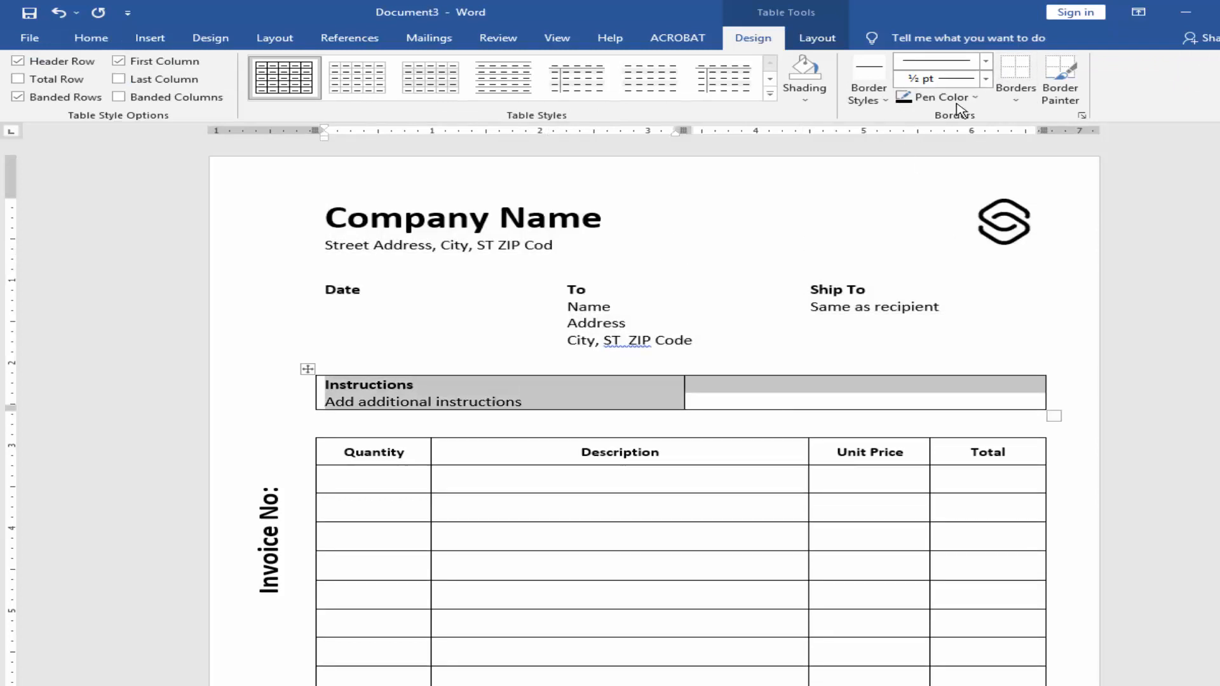
click(1010, 79)
click(566, 517)
Step: Clear the borders of the items table including its totals rows and apply only inside horizontal borders
scroll(451, 356, down, 2)
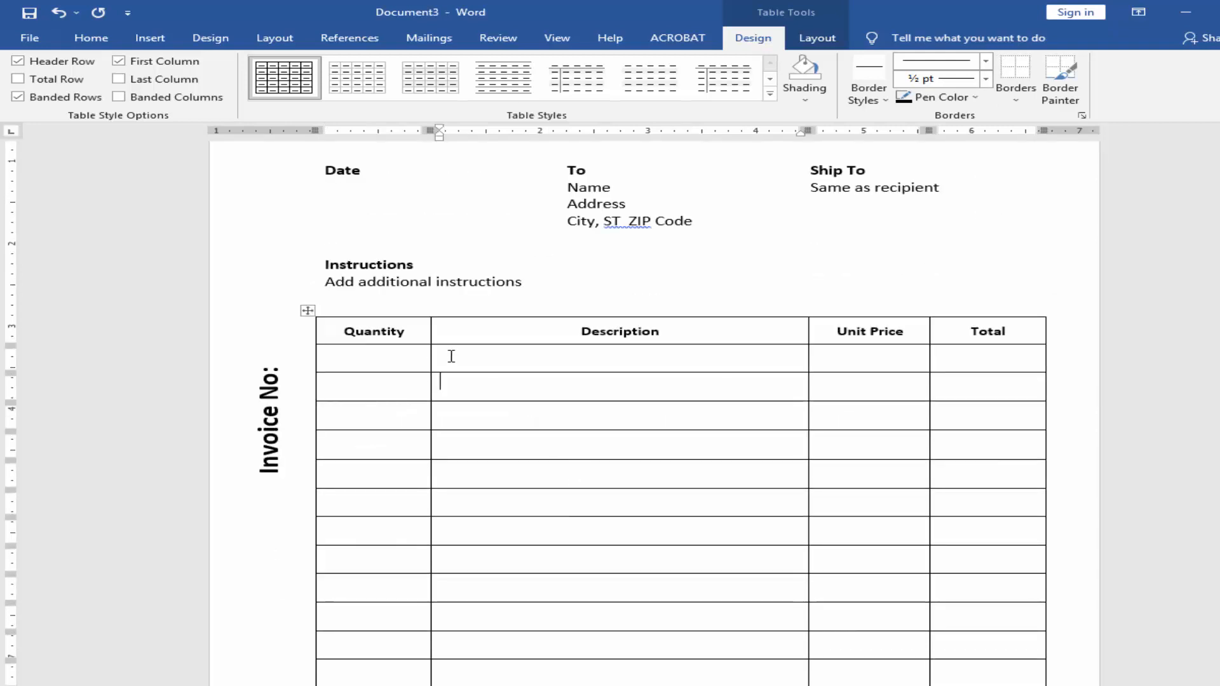
drag(396, 331, 967, 631)
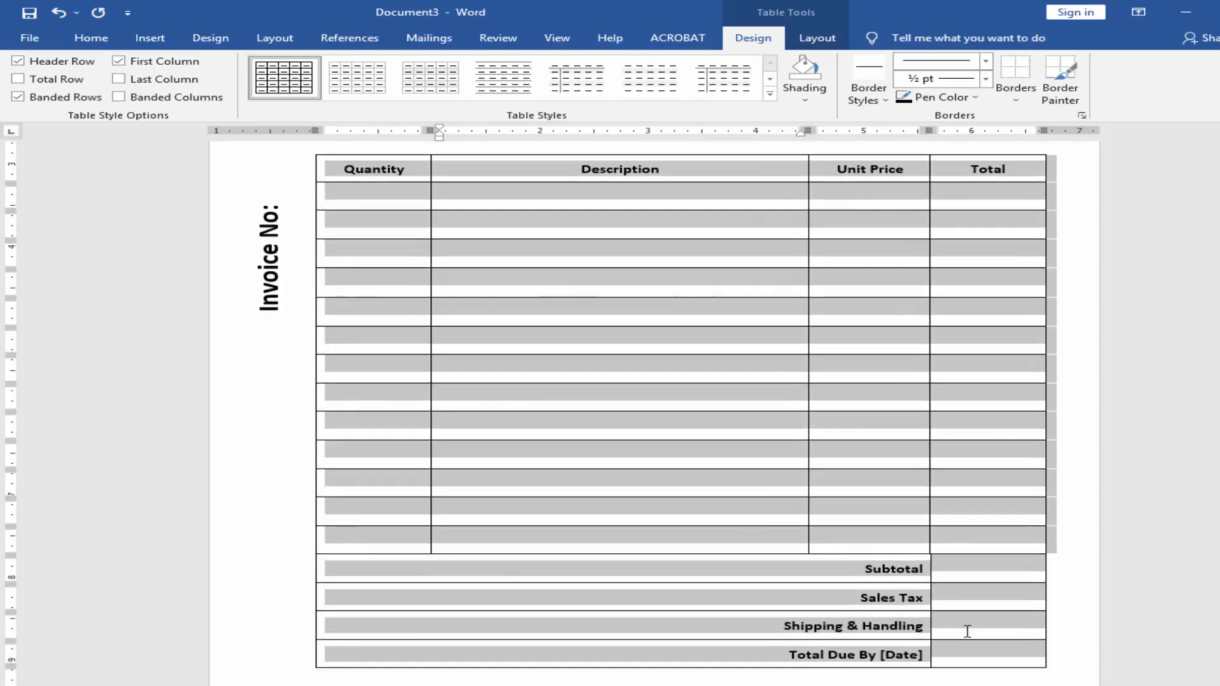
click(1015, 73)
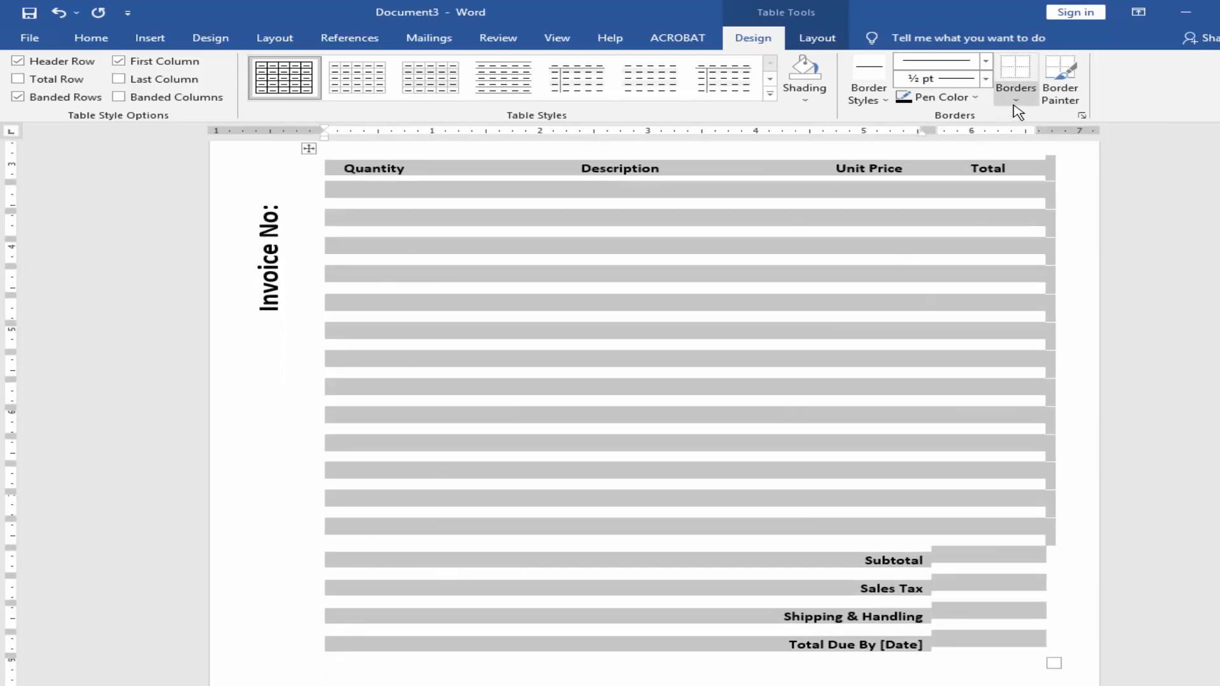
click(1015, 99)
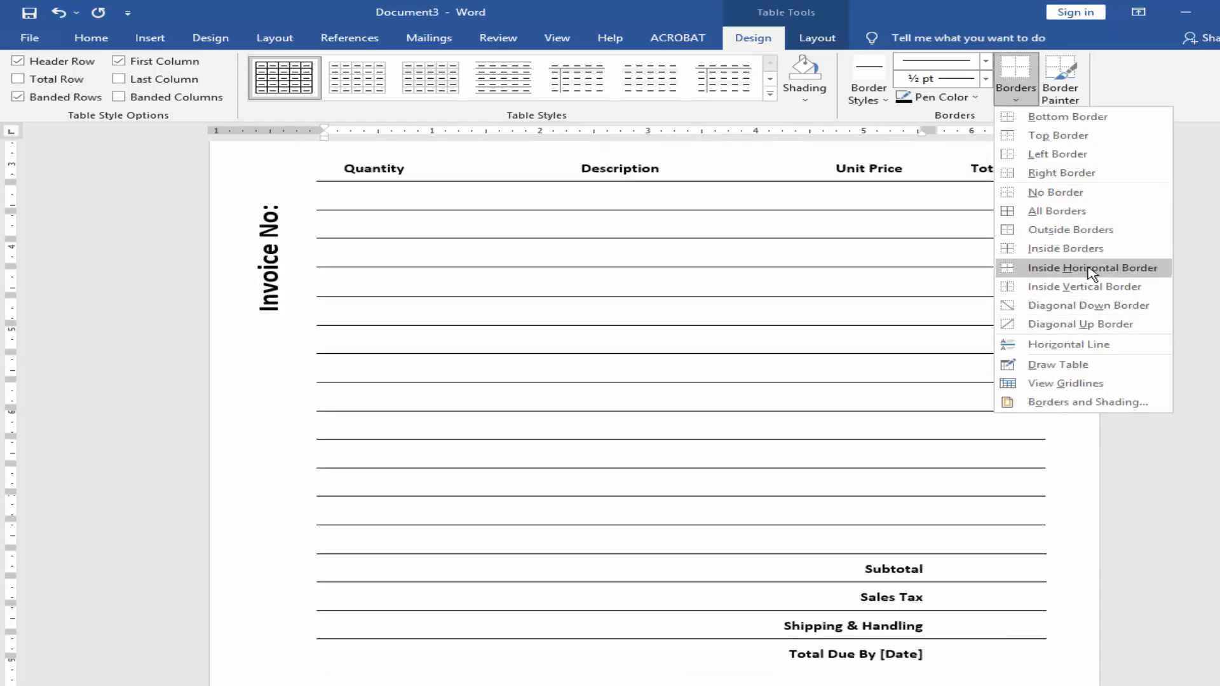
click(1088, 269)
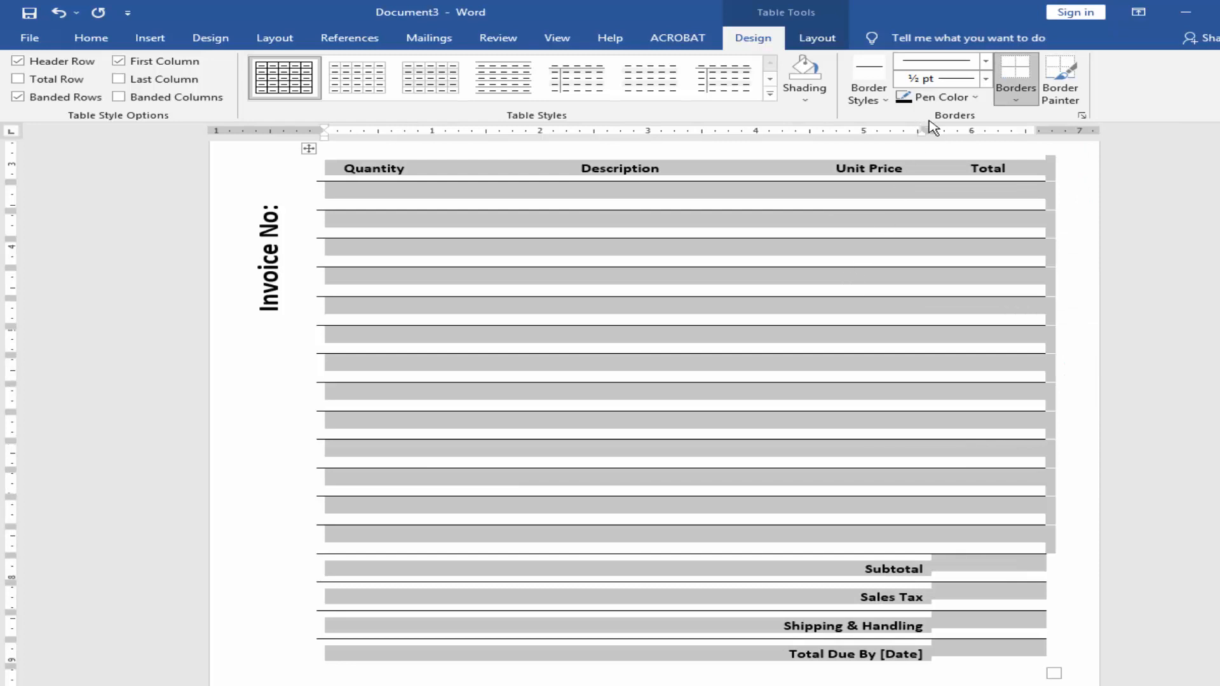
Step: Recolour the inside horizontal borders of the items table and totals rows with a dark orange-red pen colour from the standard palette
click(979, 99)
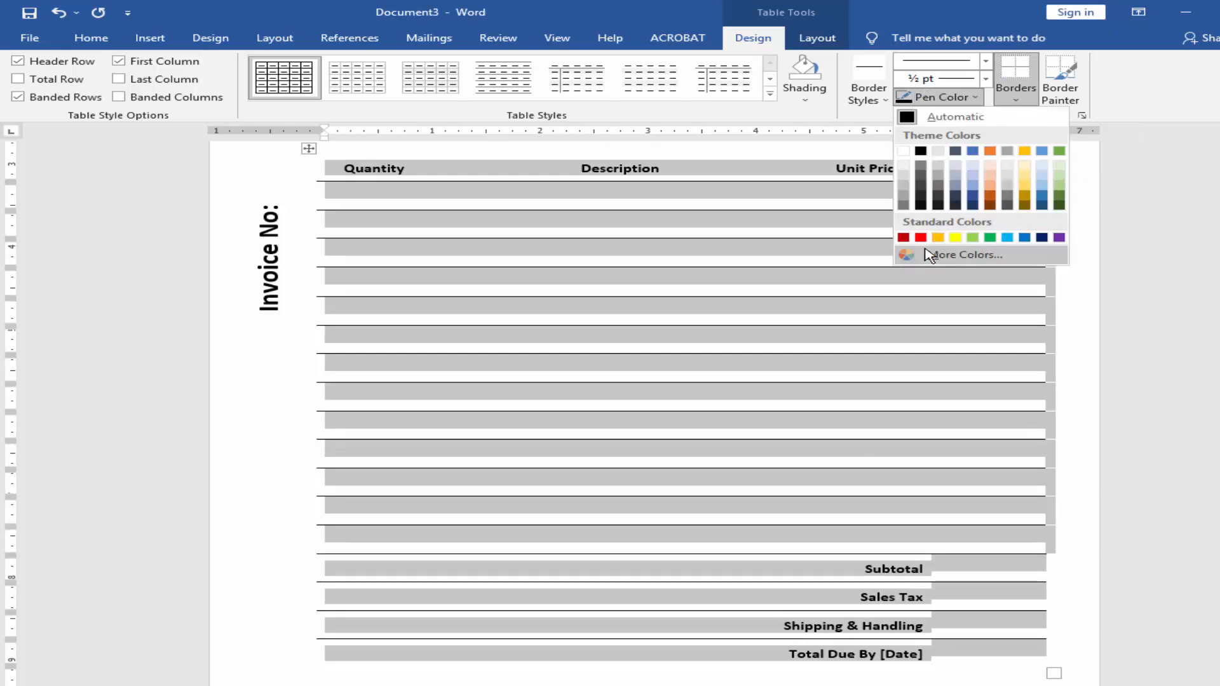
click(932, 255)
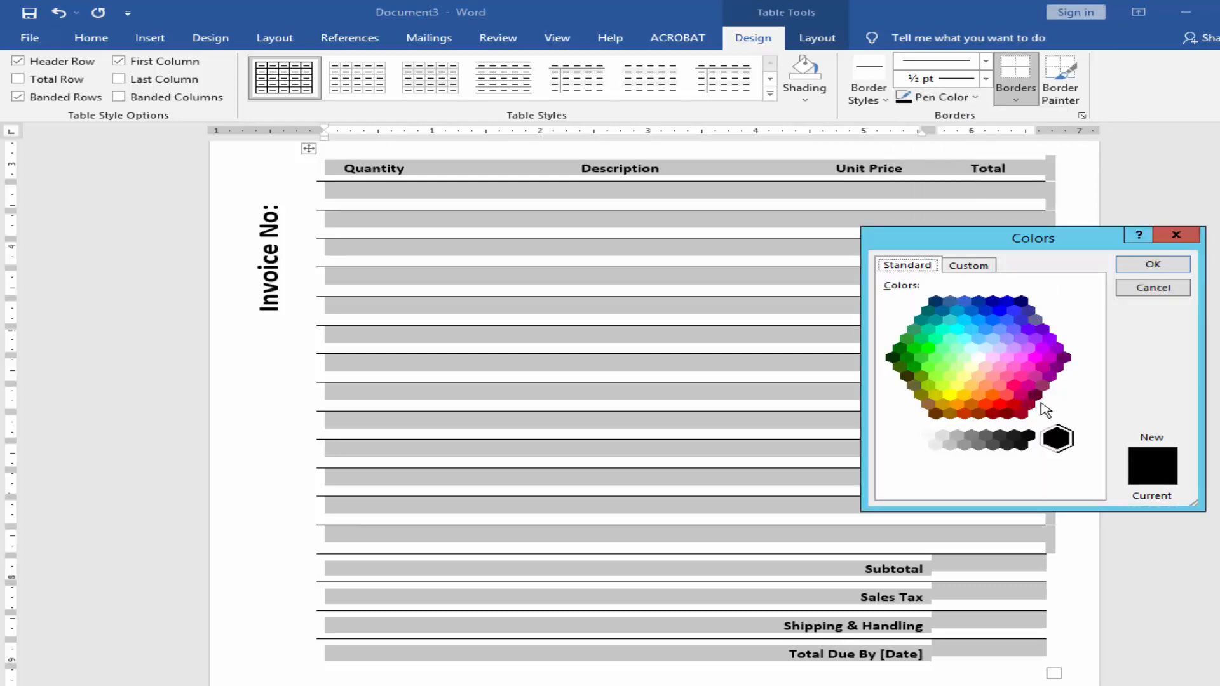
click(1021, 397)
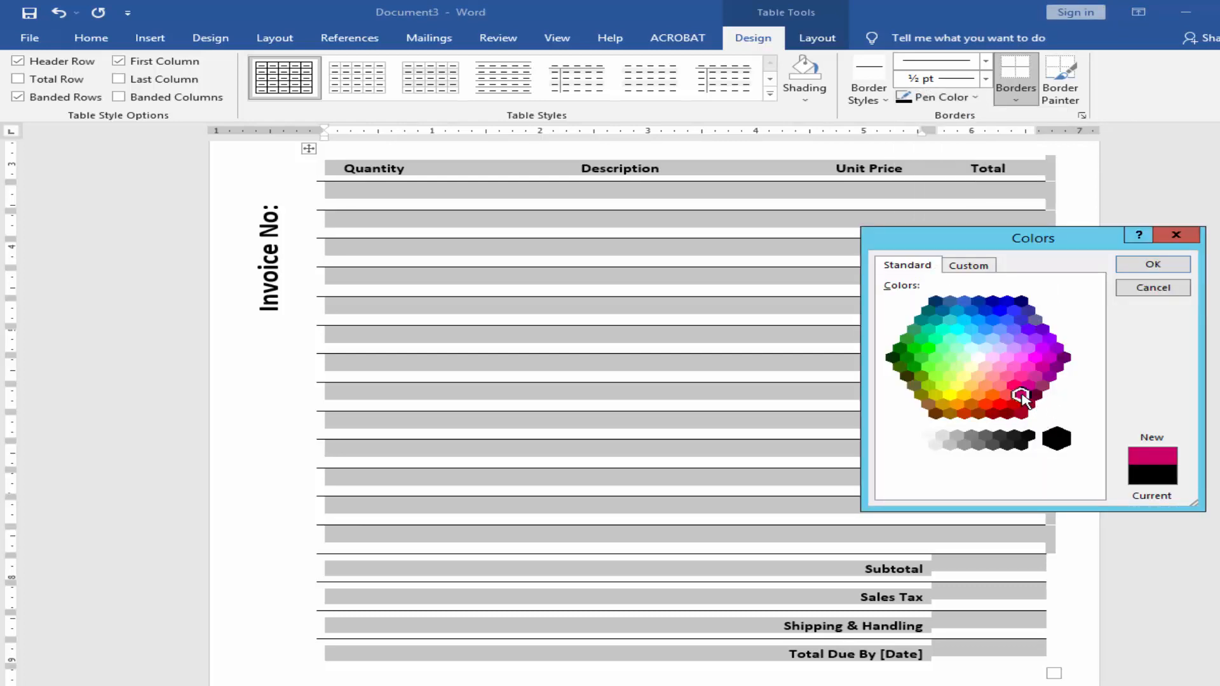
click(985, 405)
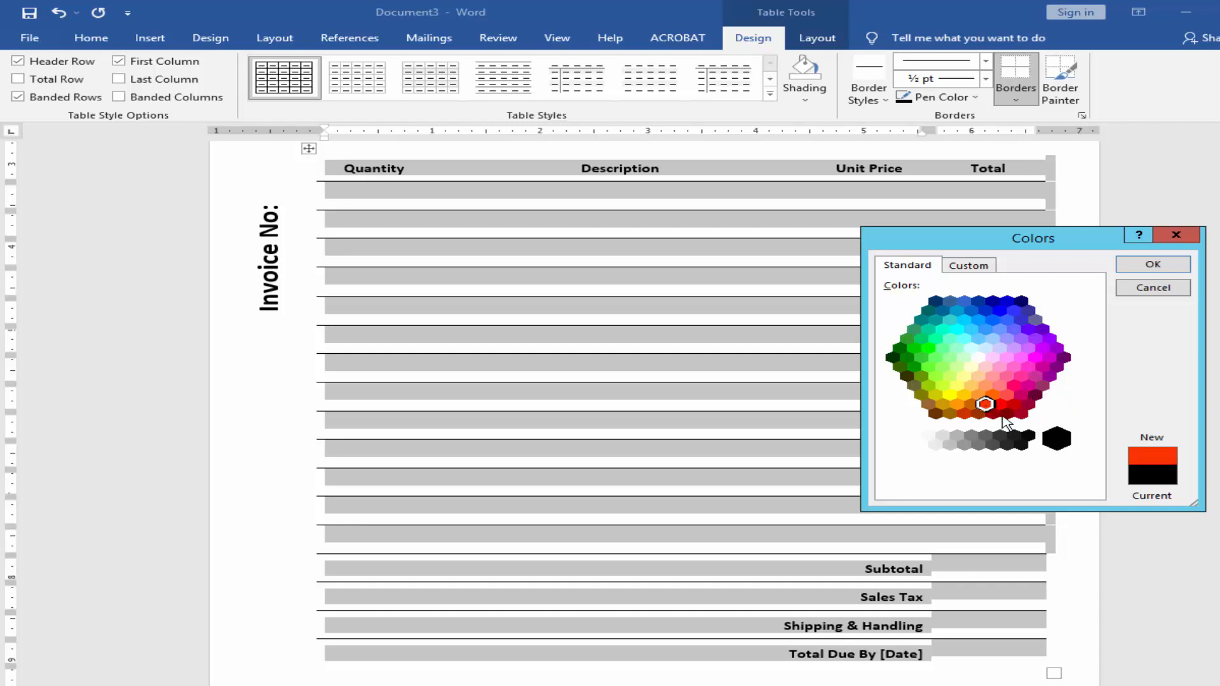
click(964, 414)
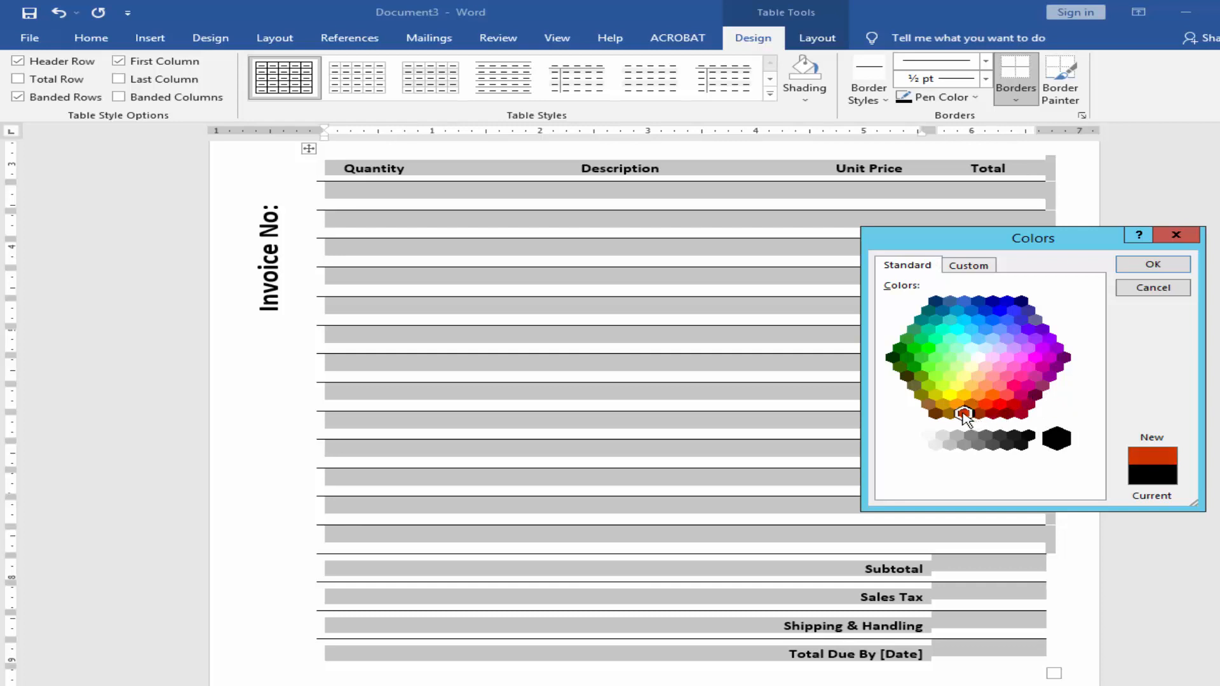
click(1153, 265)
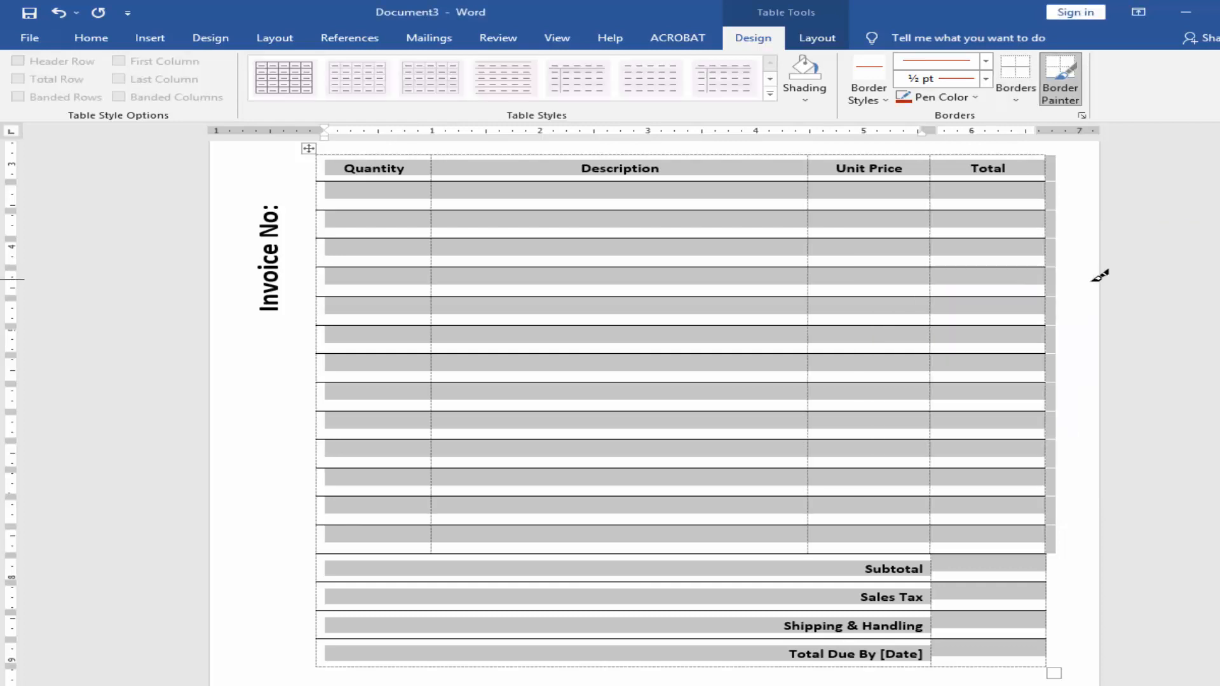
click(1015, 94)
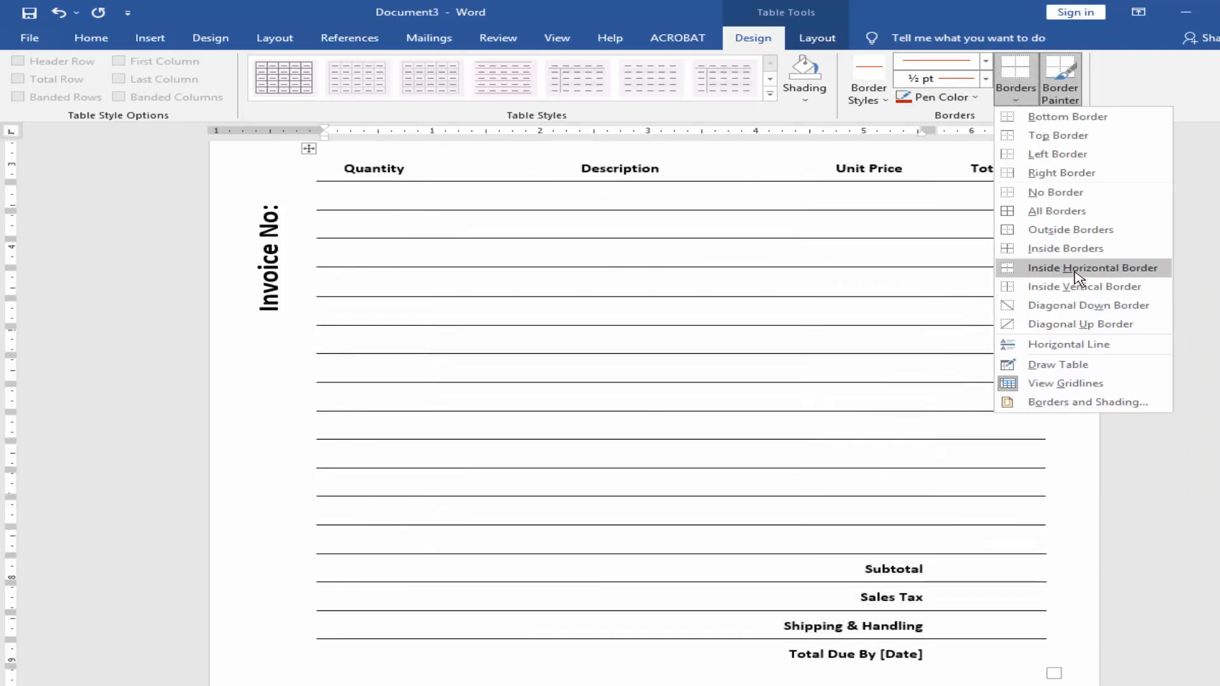
click(1081, 275)
scroll(737, 400, up, 3)
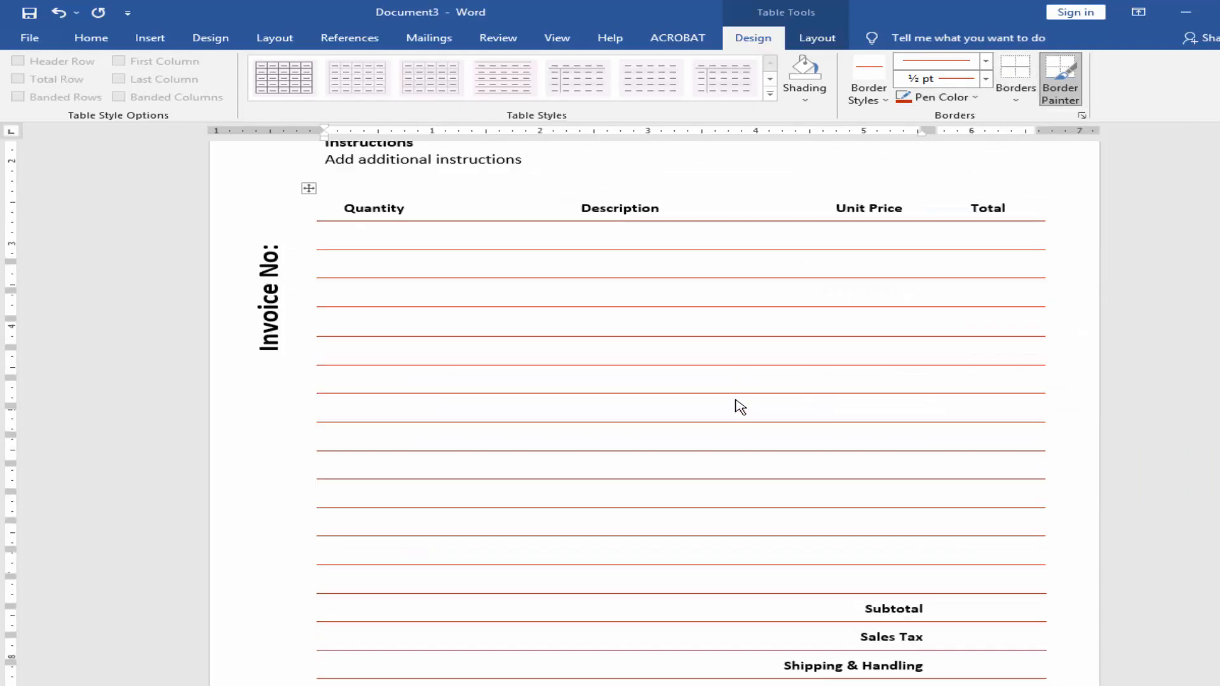
click(729, 331)
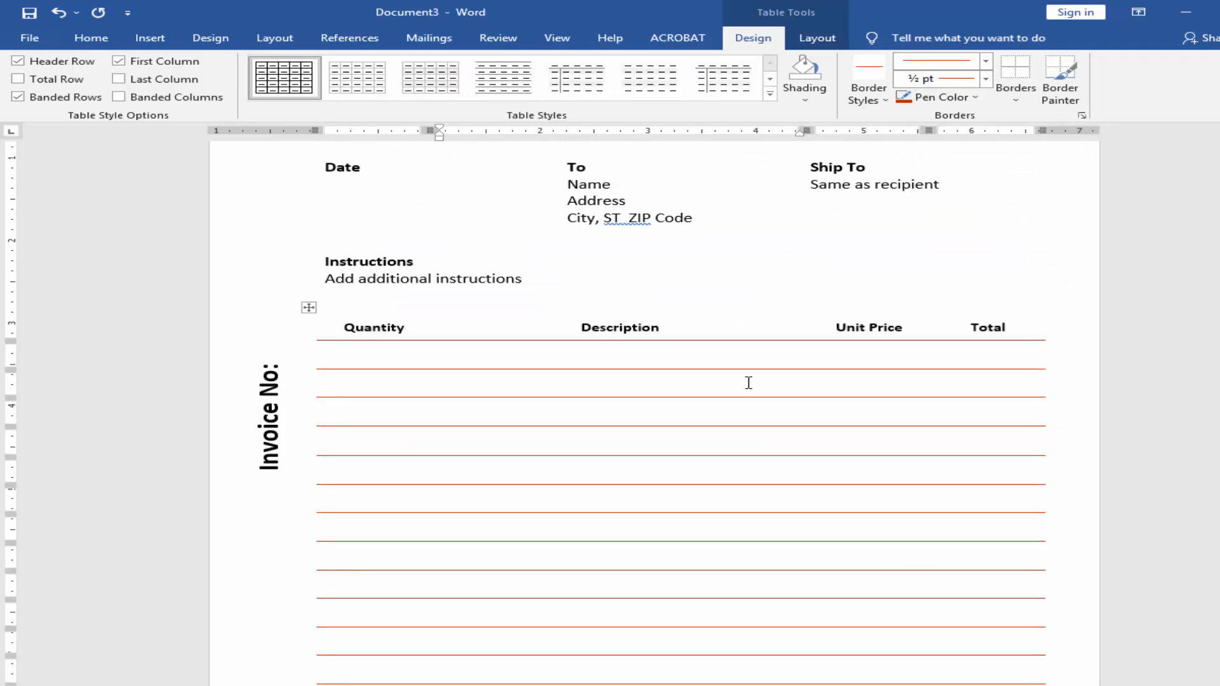
Step: Change the font colour of the "Thank you for your business!" line to red
scroll(748, 382, down, 3)
scroll(744, 409, down, 3)
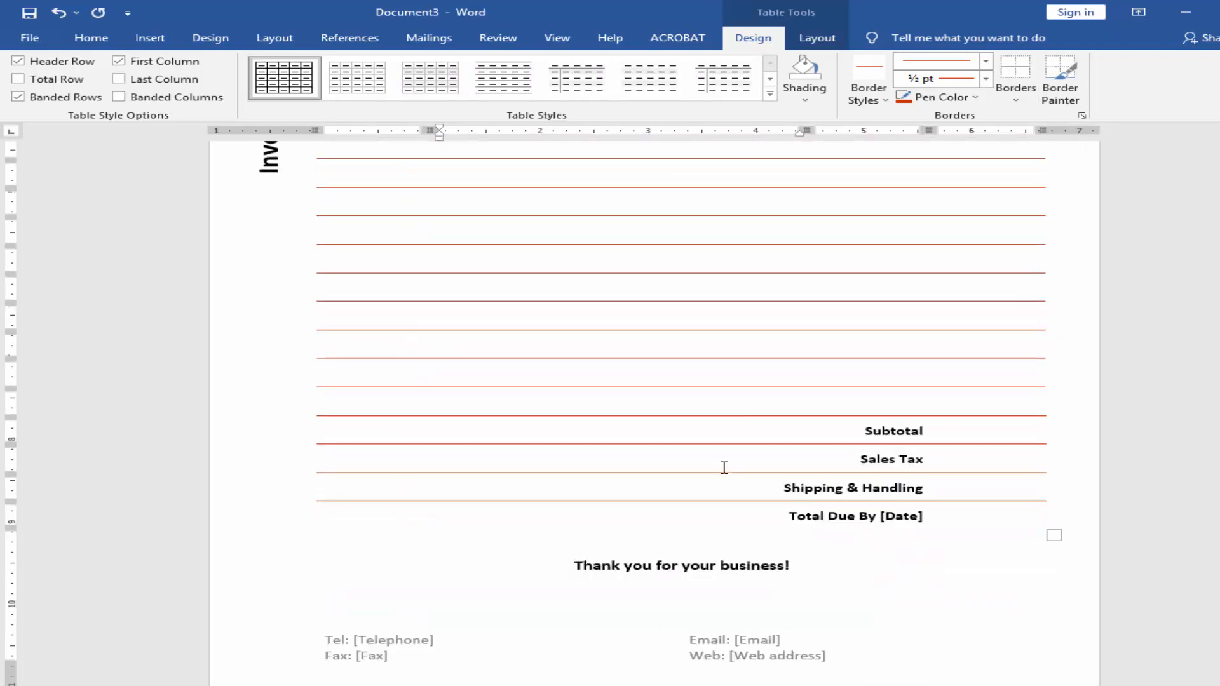
triple_click(676, 564)
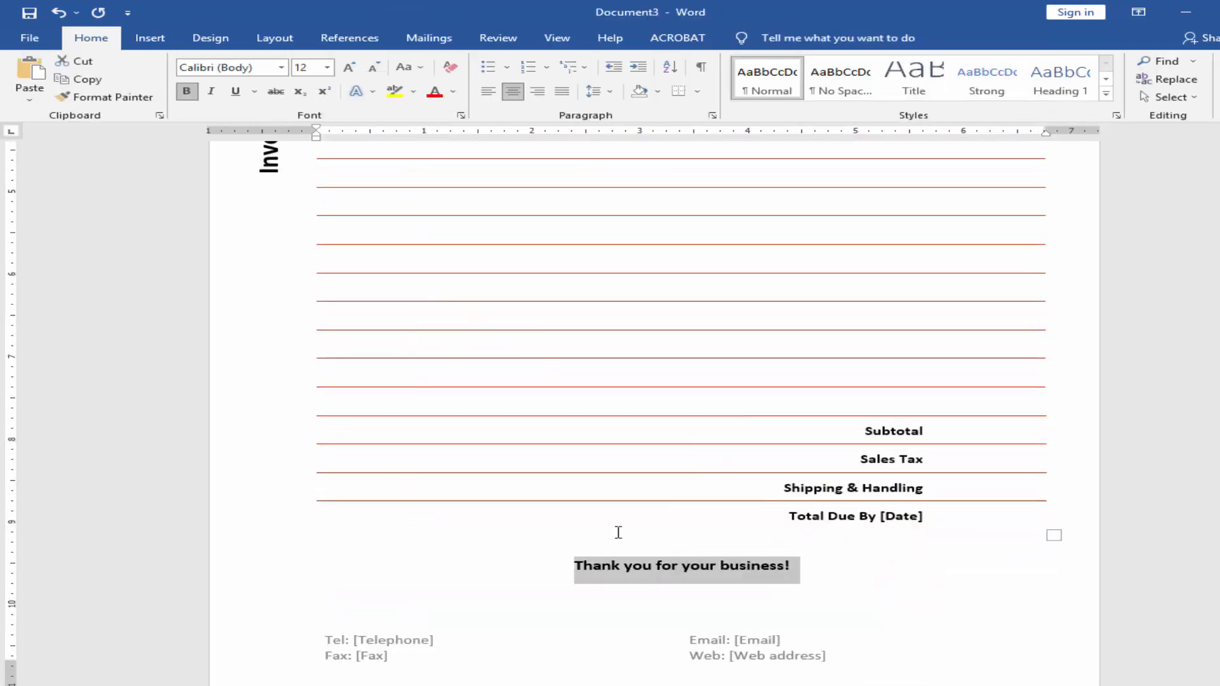
click(435, 92)
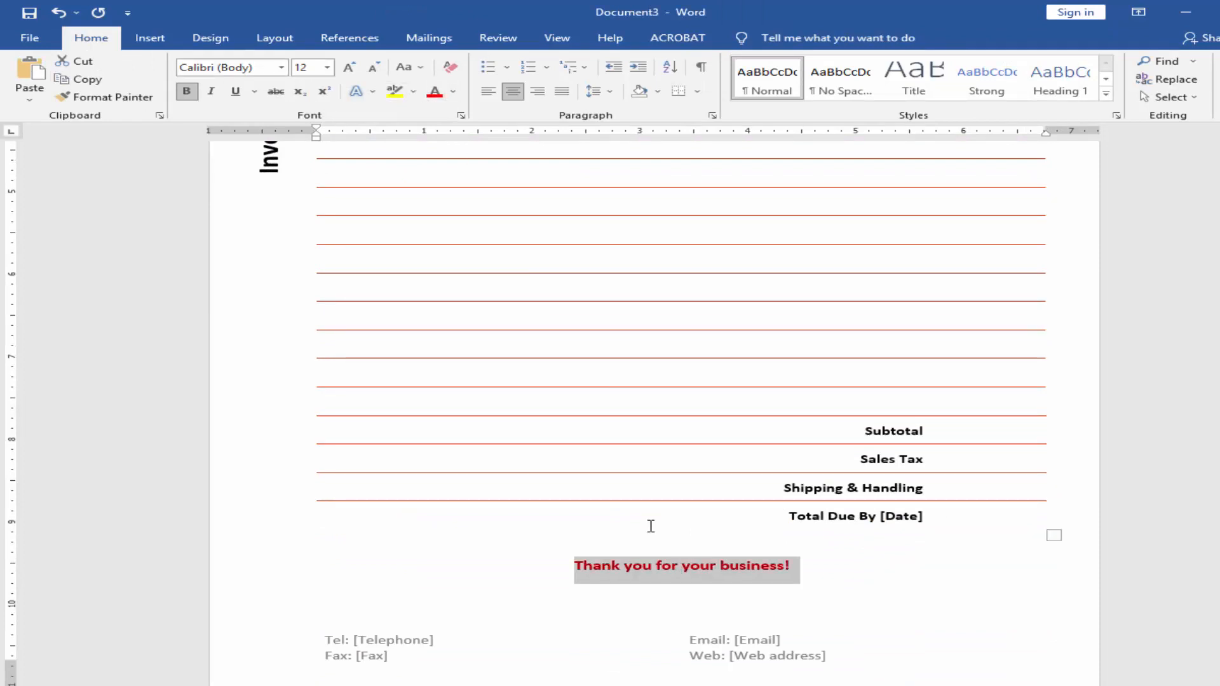
click(672, 562)
Step: Change the font colour of the Company Name heading to red
scroll(682, 533, up, 9)
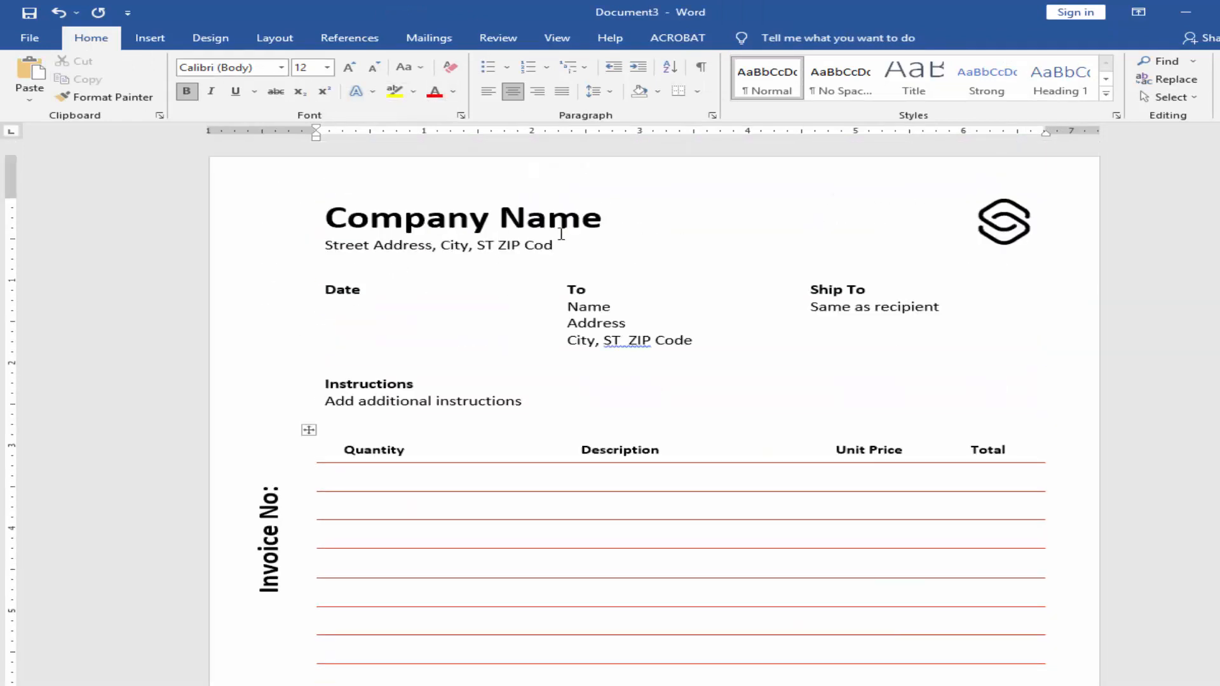
triple_click(595, 216)
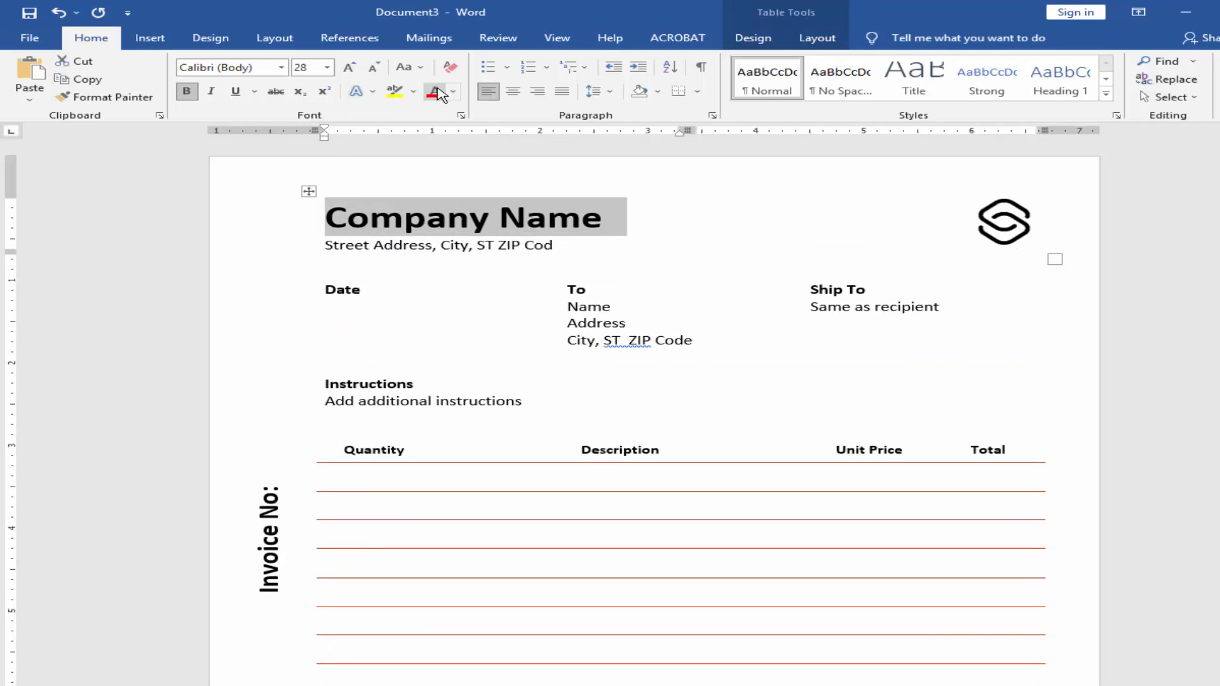
click(434, 91)
click(432, 271)
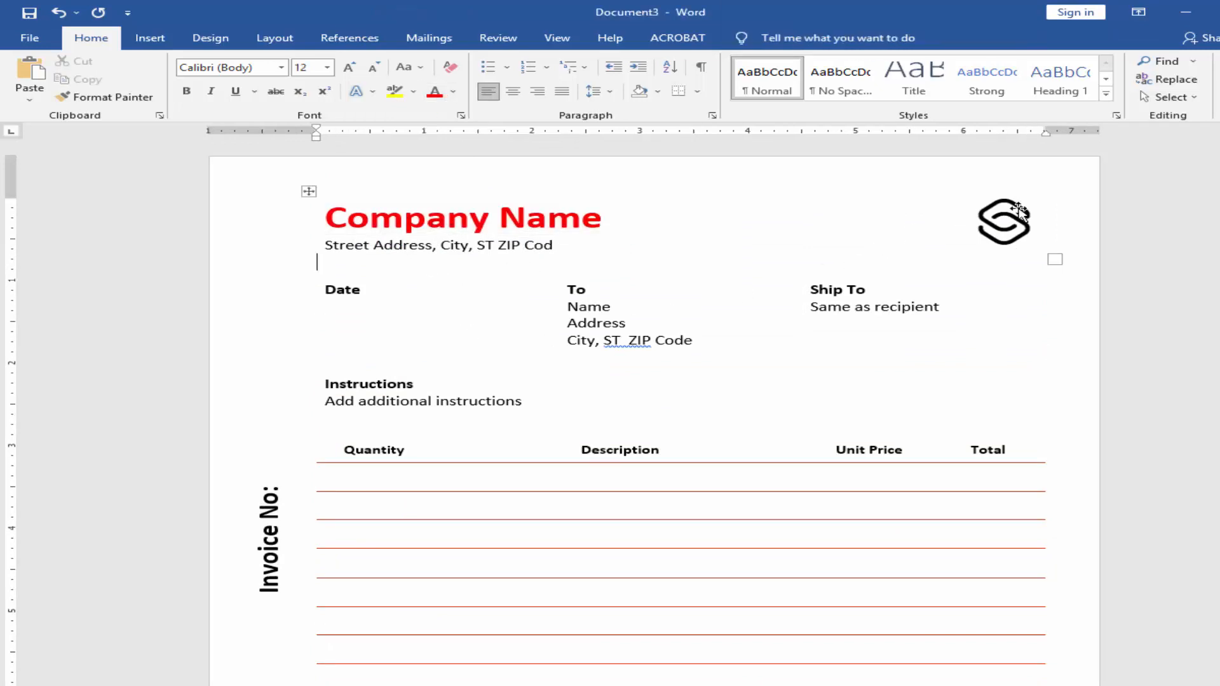
Step: Try to recolour the logo picture with the standard red from the additional colour variations
click(1003, 222)
click(774, 39)
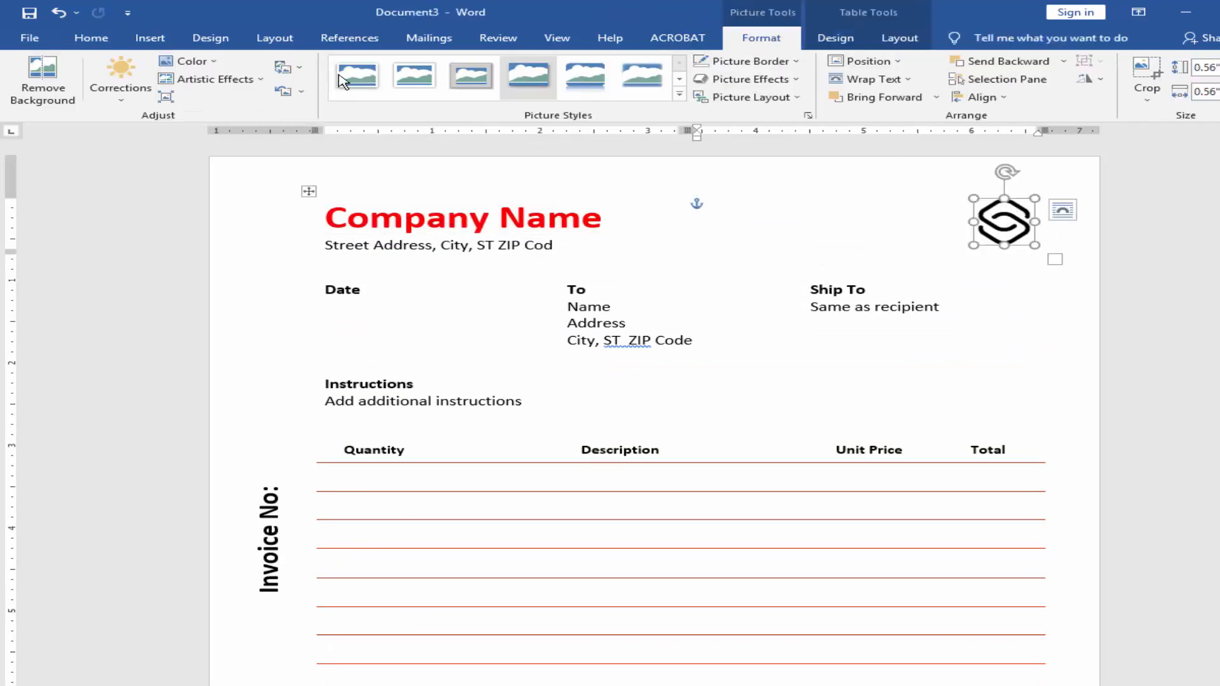
click(218, 63)
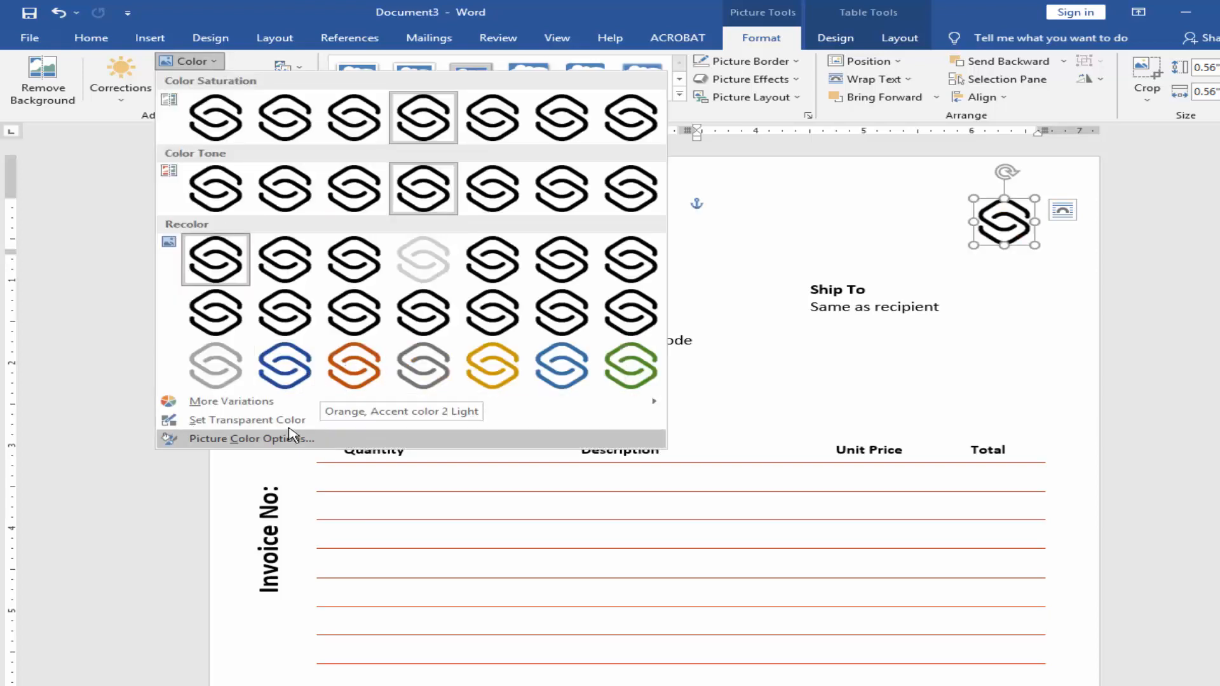
mouse_move(315, 406)
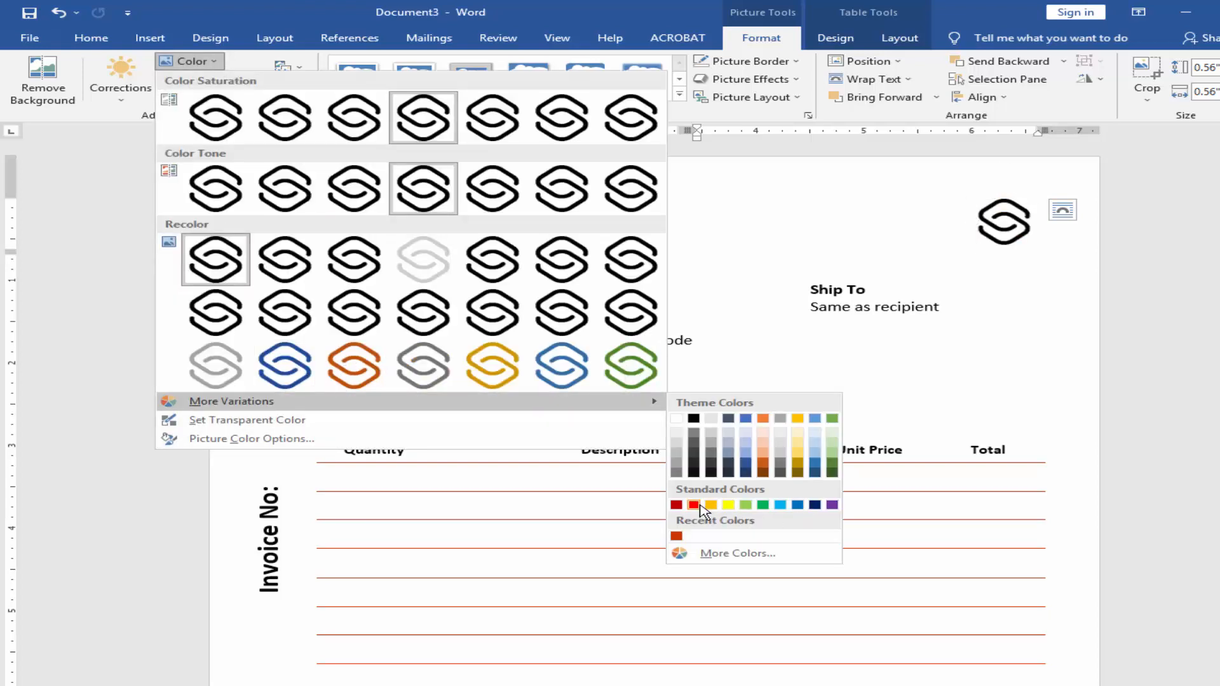
click(696, 506)
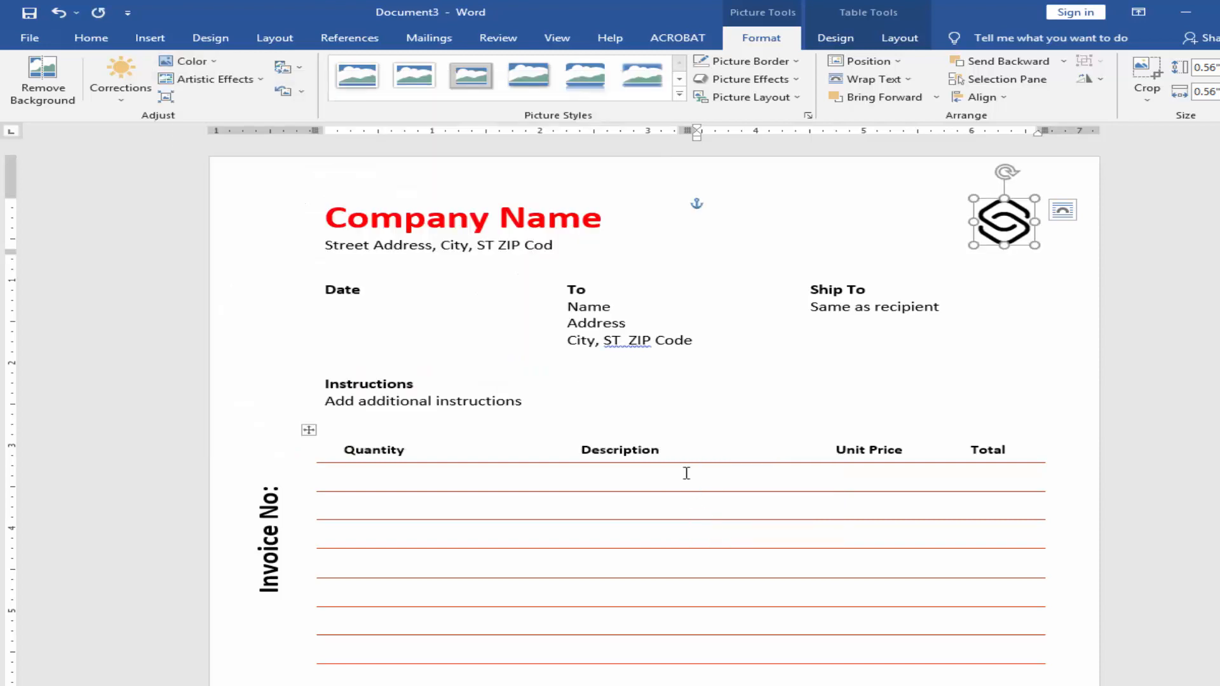
Step: Recolour the logo picture with the Orange, Accent color 2 Light preset
click(187, 61)
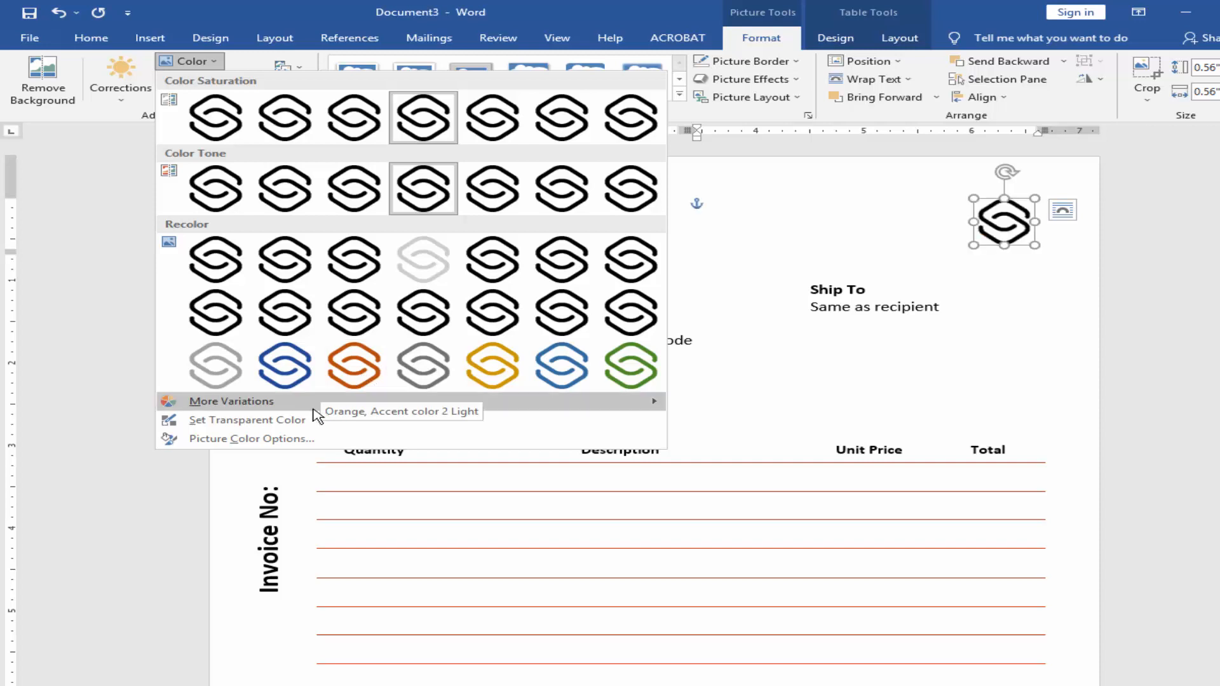
mouse_move(536, 408)
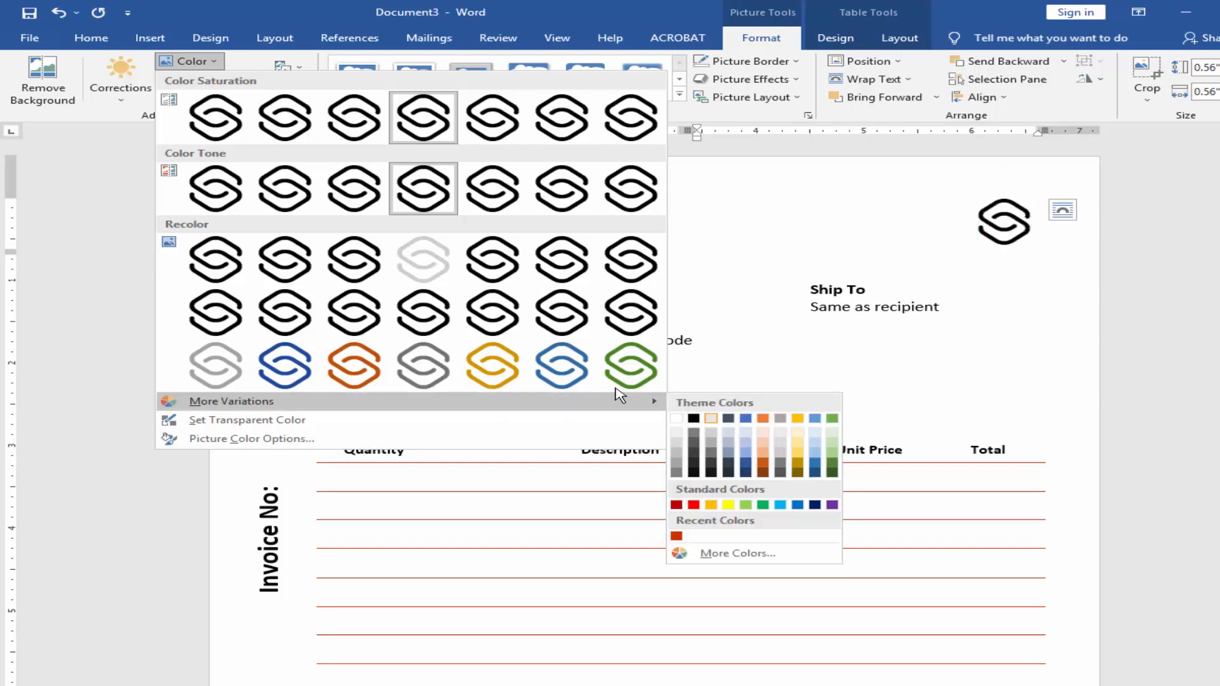
click(353, 365)
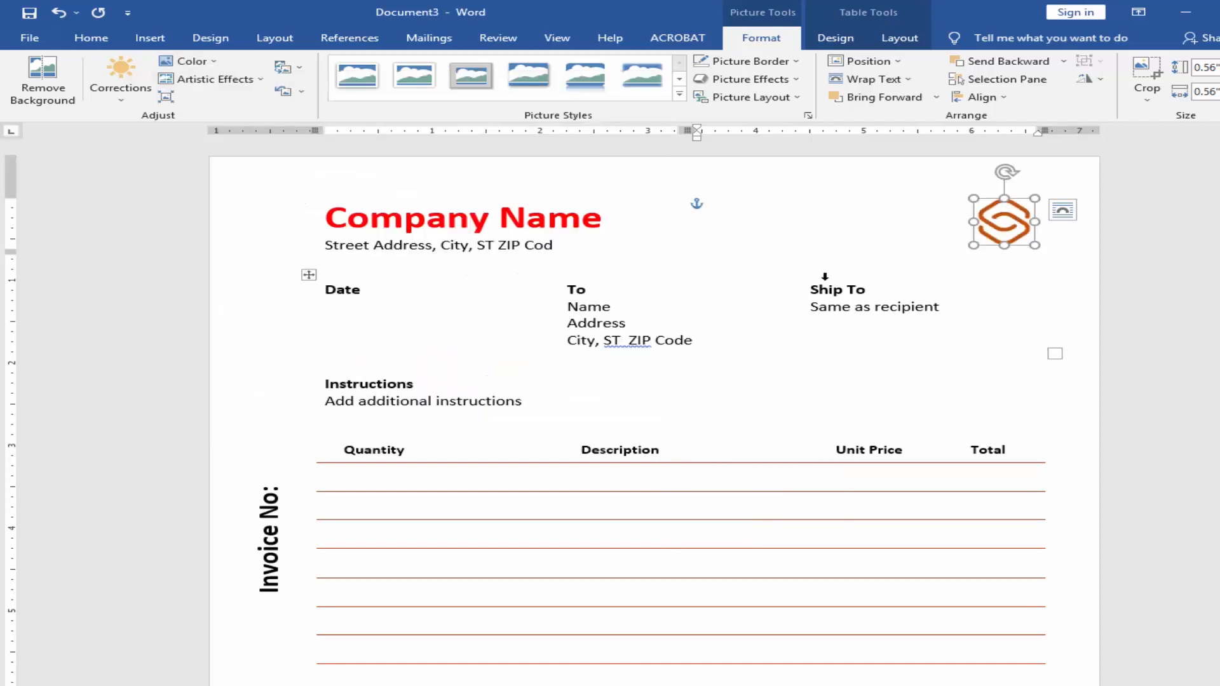
click(697, 275)
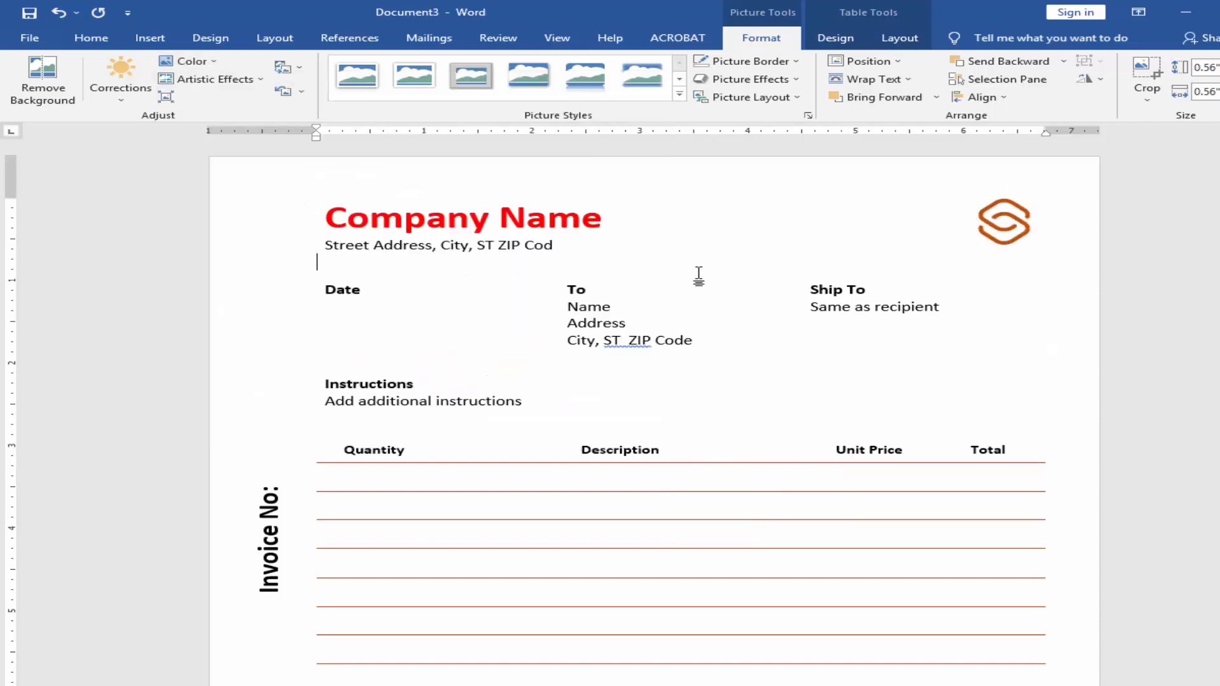
Step: Change the font colour of the Date, To and Ship To headings to red
double_click(338, 289)
click(435, 91)
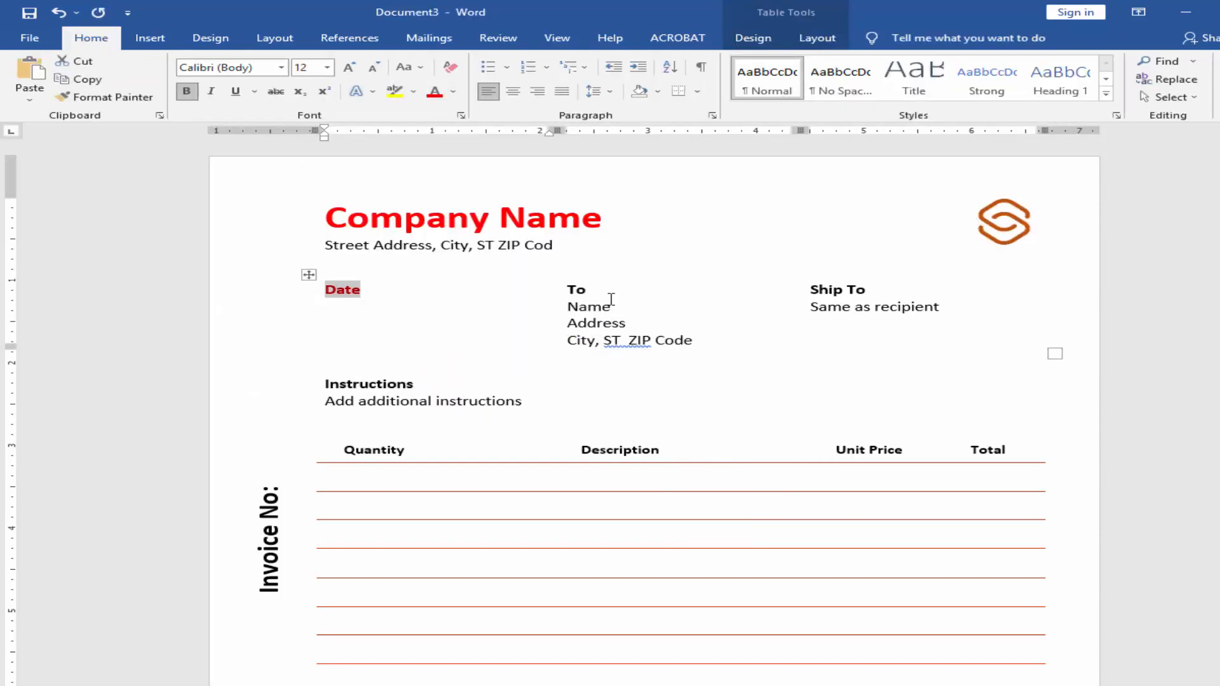
click(561, 292)
double_click(585, 291)
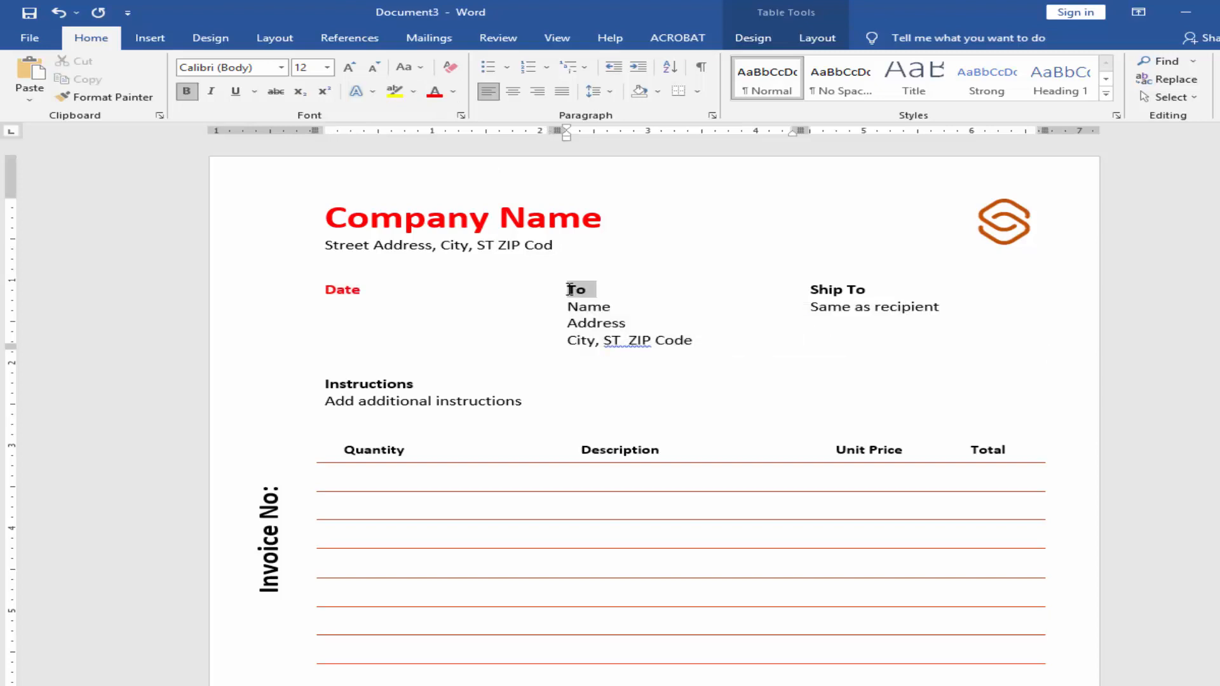
click(435, 91)
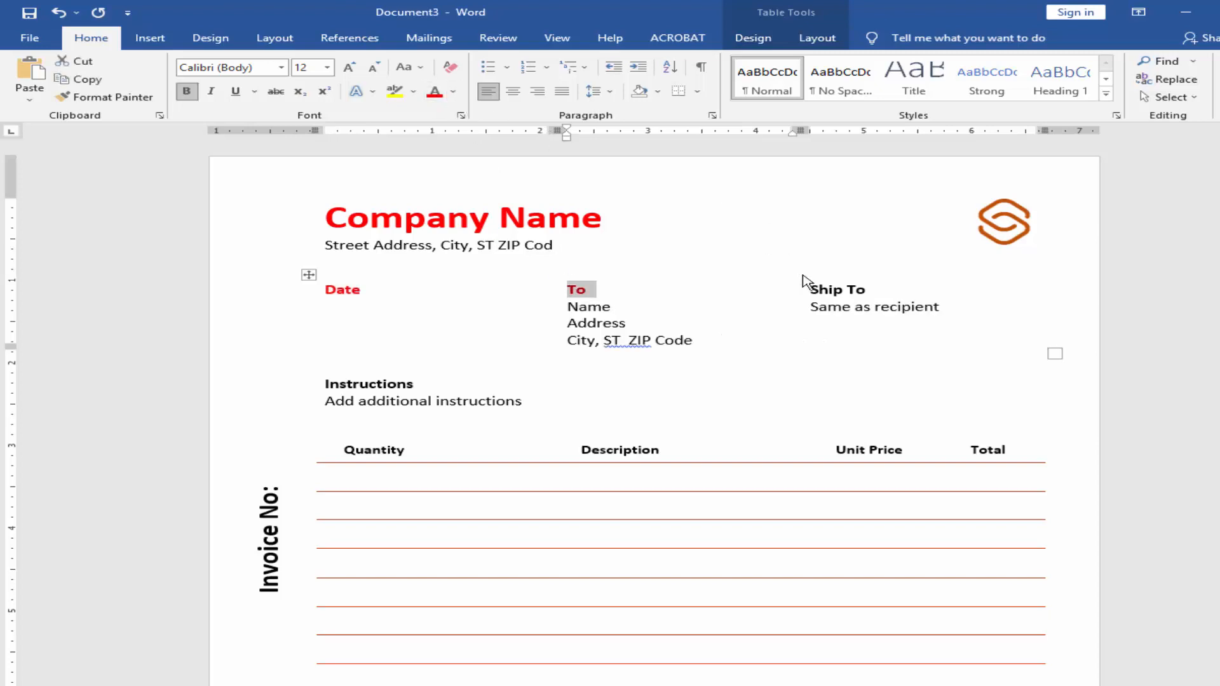
triple_click(867, 289)
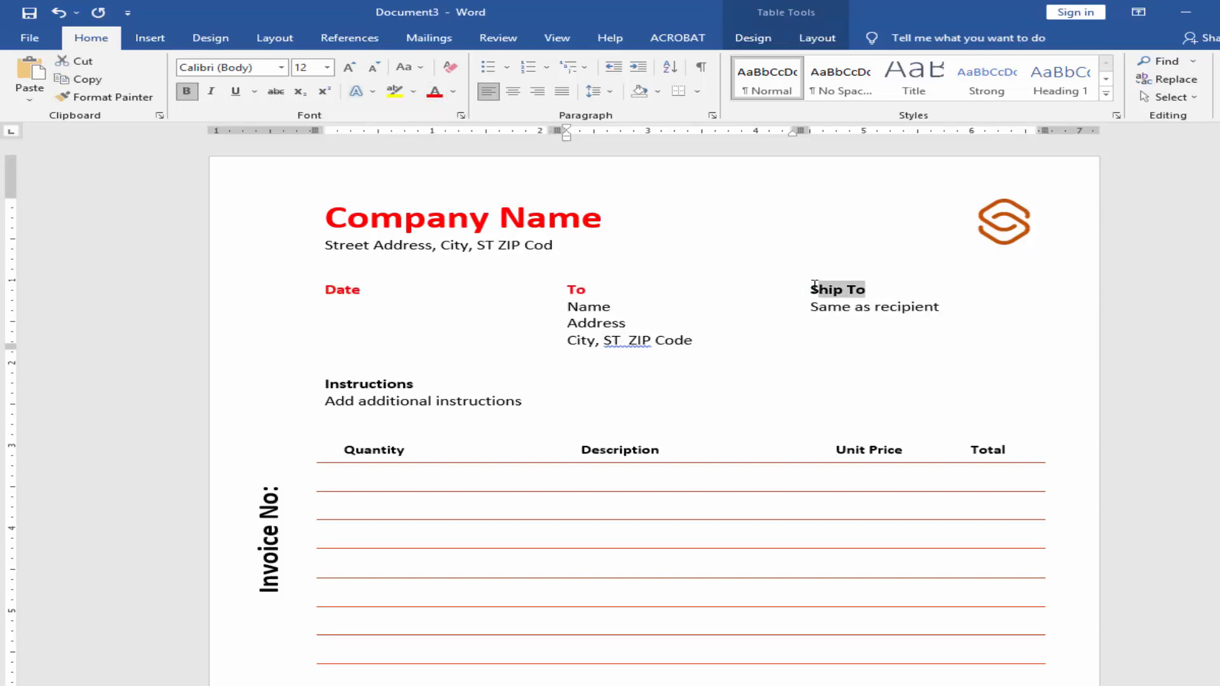
click(438, 91)
Step: Change the font colour of the Instructions heading to red, leaving its description line black
click(325, 374)
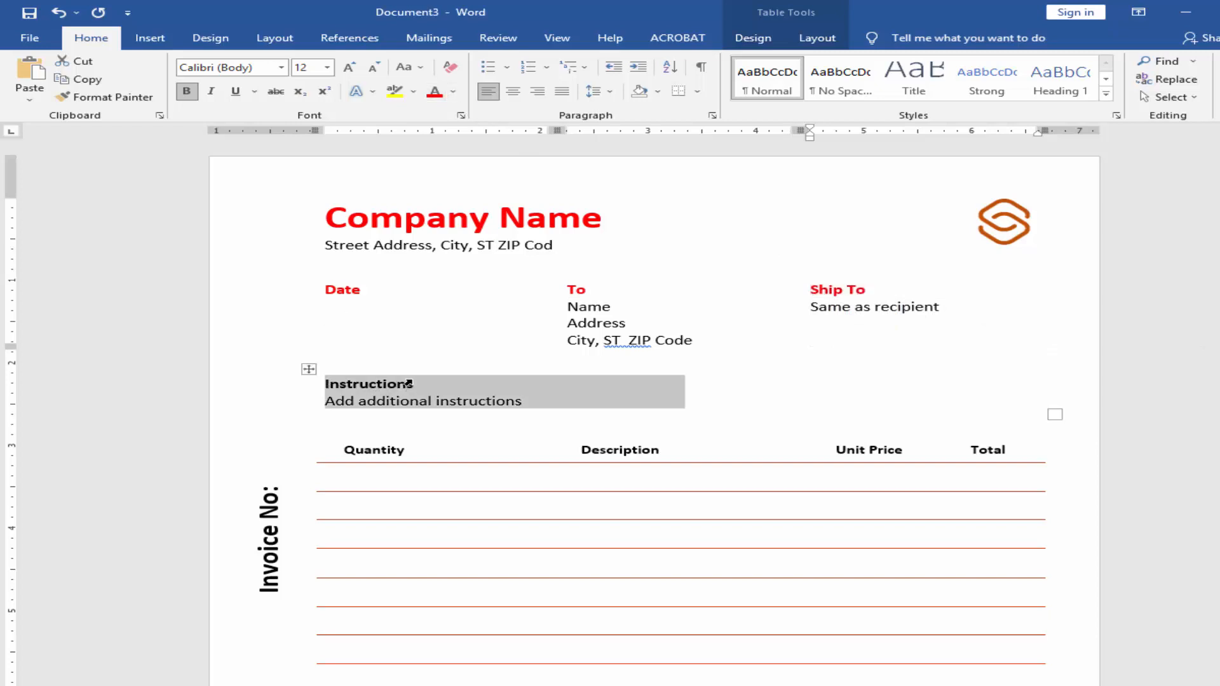
click(393, 383)
drag(394, 383, 328, 377)
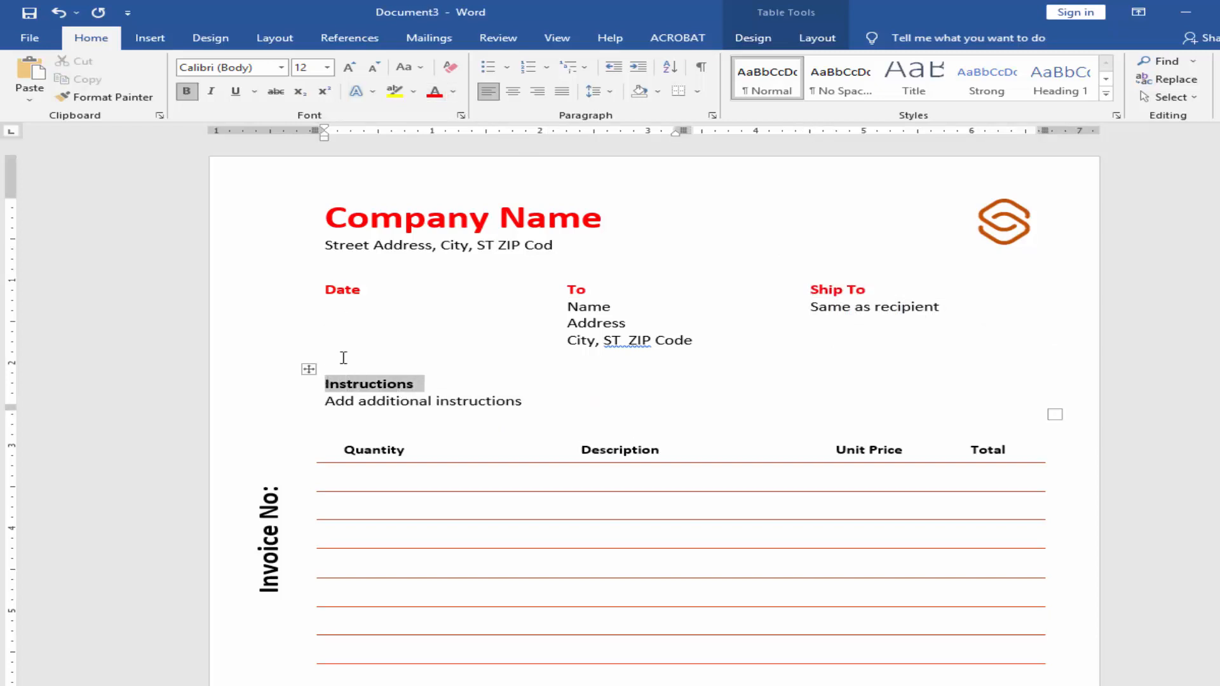
click(434, 91)
click(599, 400)
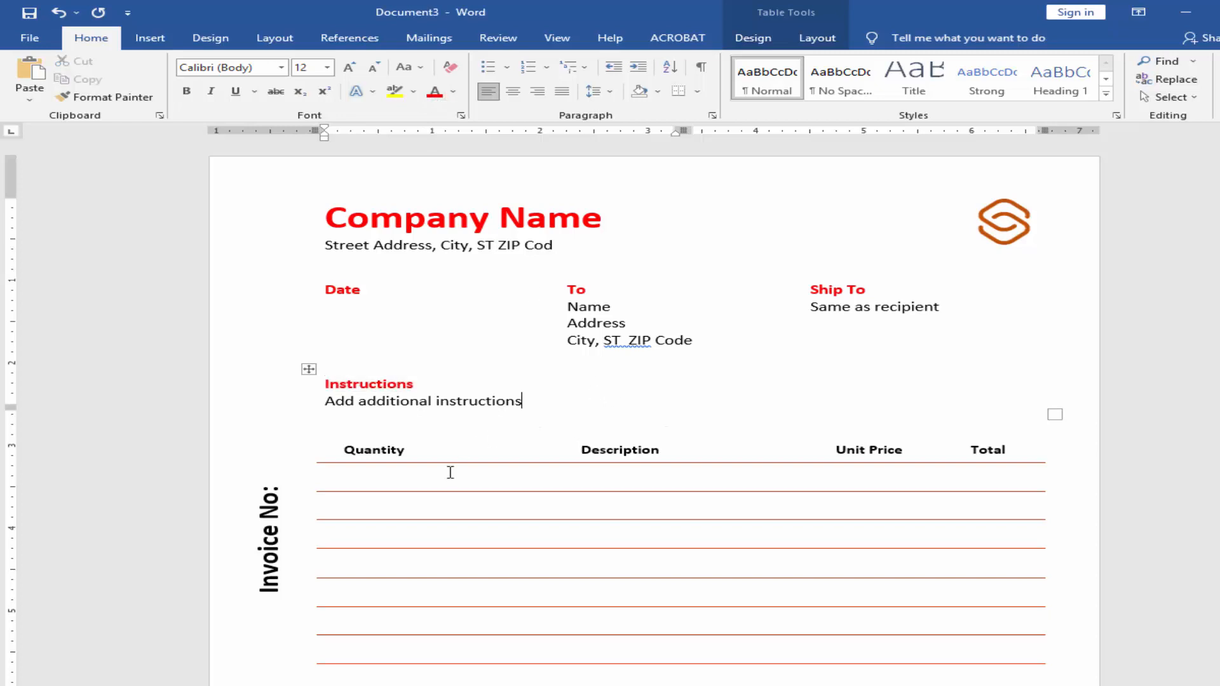
Step: Change the font colour of the vertical "Invoice No:" text beside the items table to red
drag(260, 592, 265, 476)
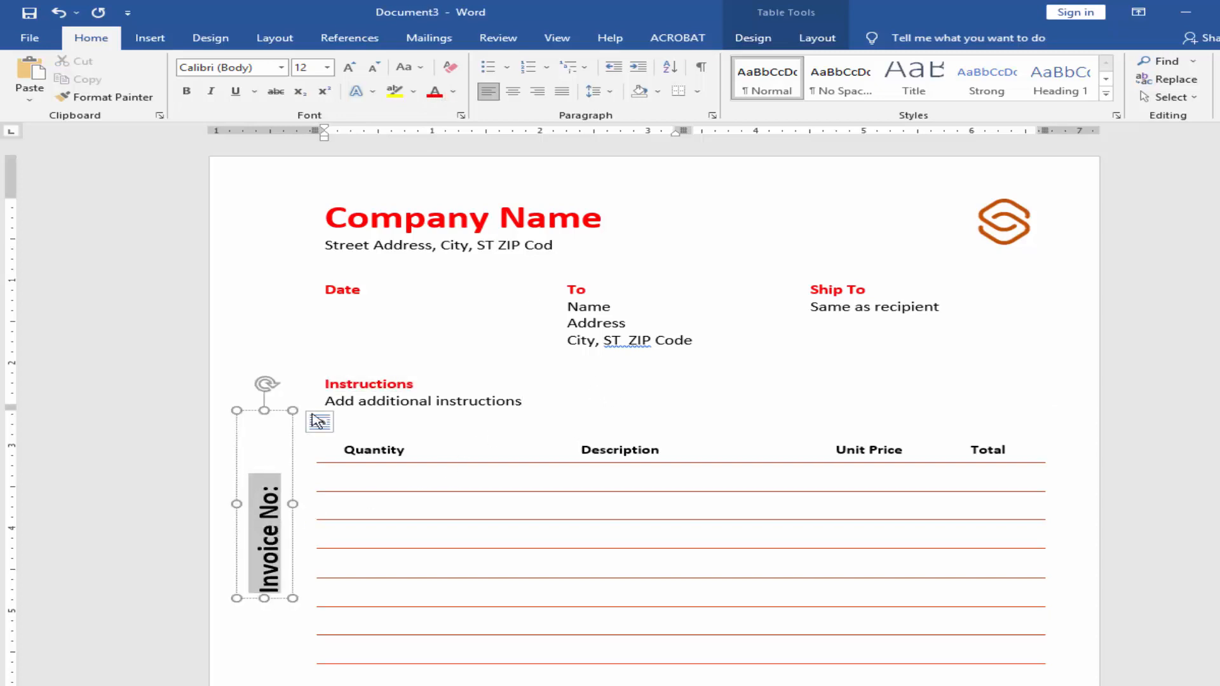
click(435, 91)
click(519, 352)
scroll(574, 389, up, 2)
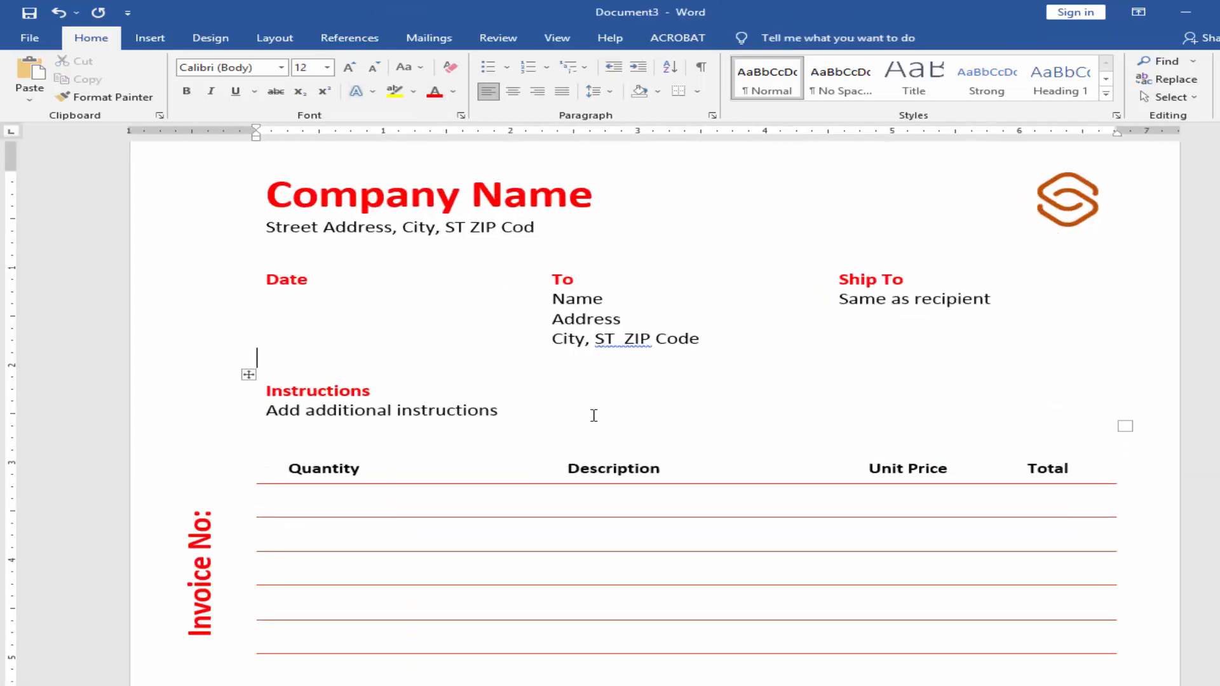
scroll(611, 458, down, 1)
scroll(611, 458, down, 3)
scroll(621, 458, up, 2)
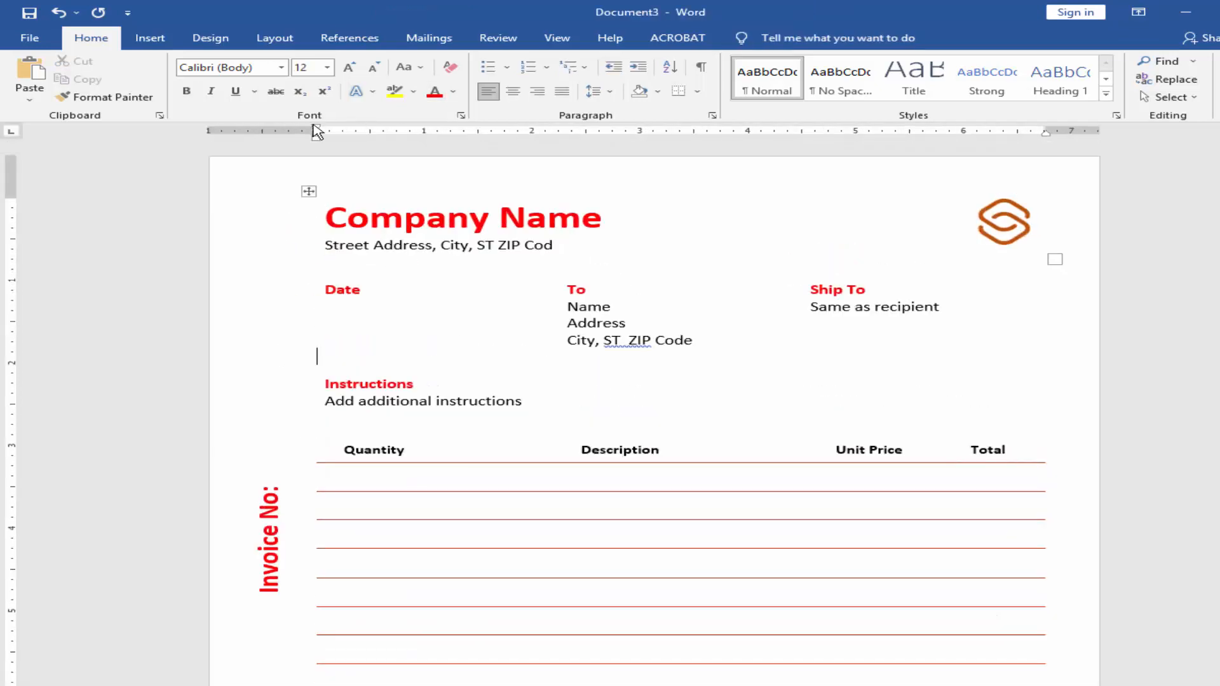
Step: Draw a horizontal line about 6.77" long between the street address and the Date, To and Ship To headings
click(148, 38)
click(270, 61)
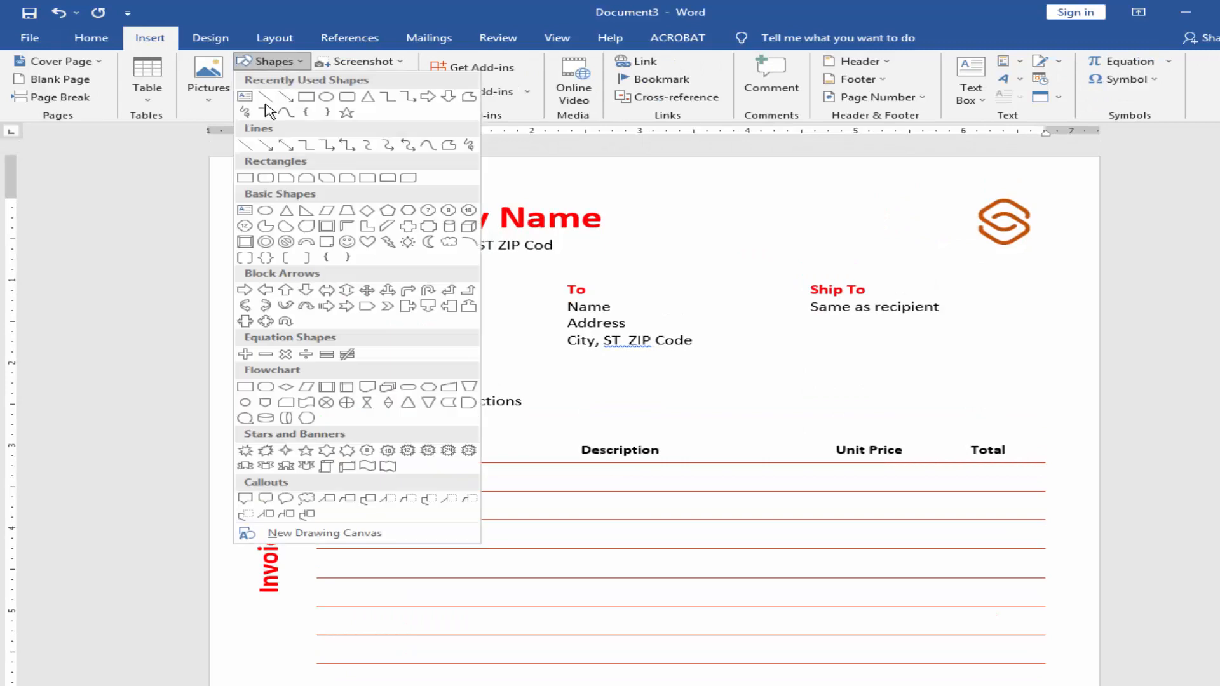
click(269, 100)
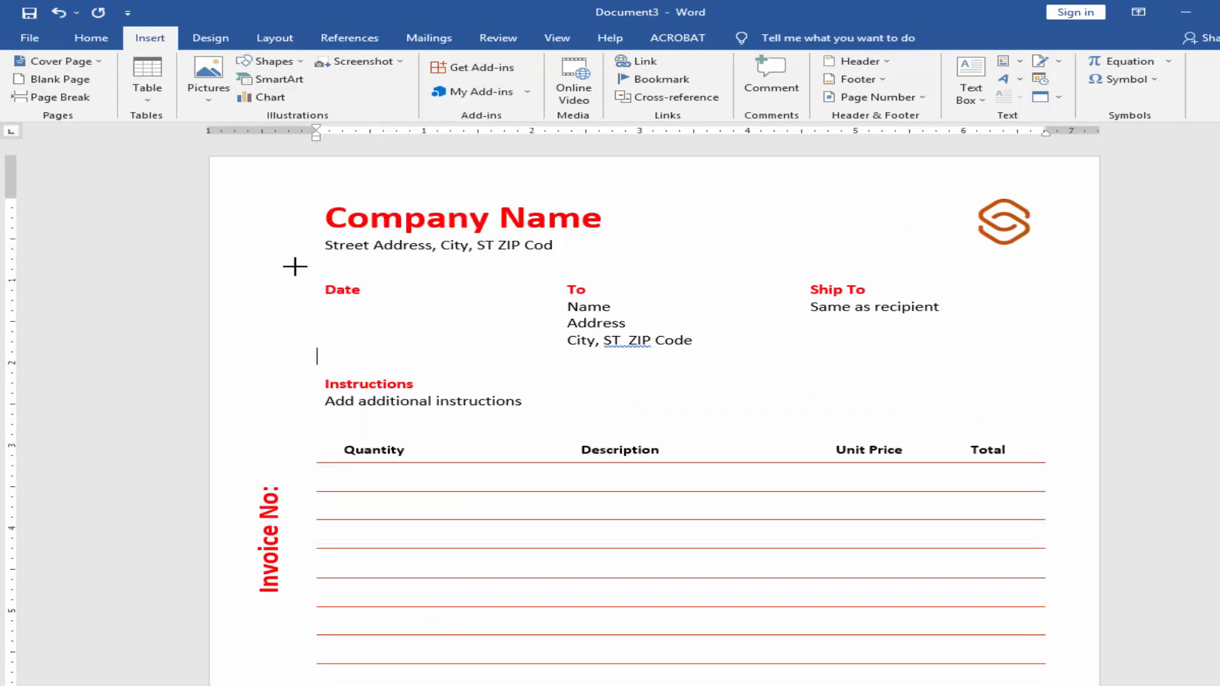
drag(282, 268, 1030, 290)
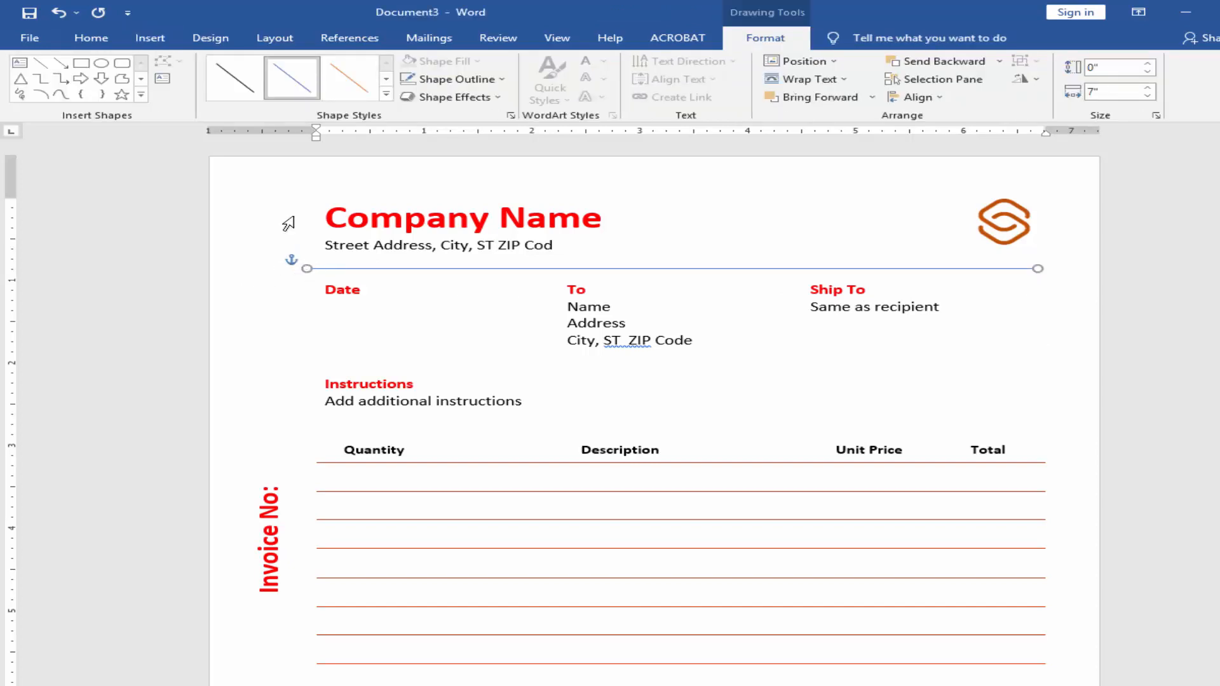
Step: Apply the black preset style to the line and recolour its outline with the recently used dark orange-red
click(246, 83)
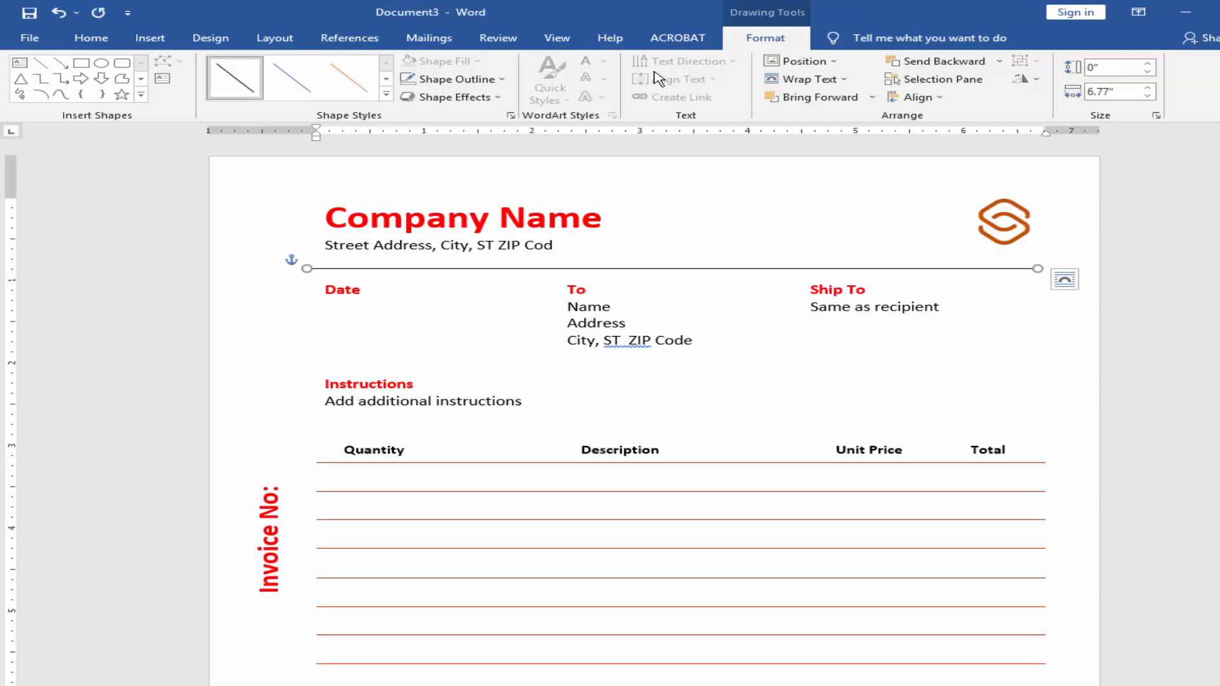
click(492, 78)
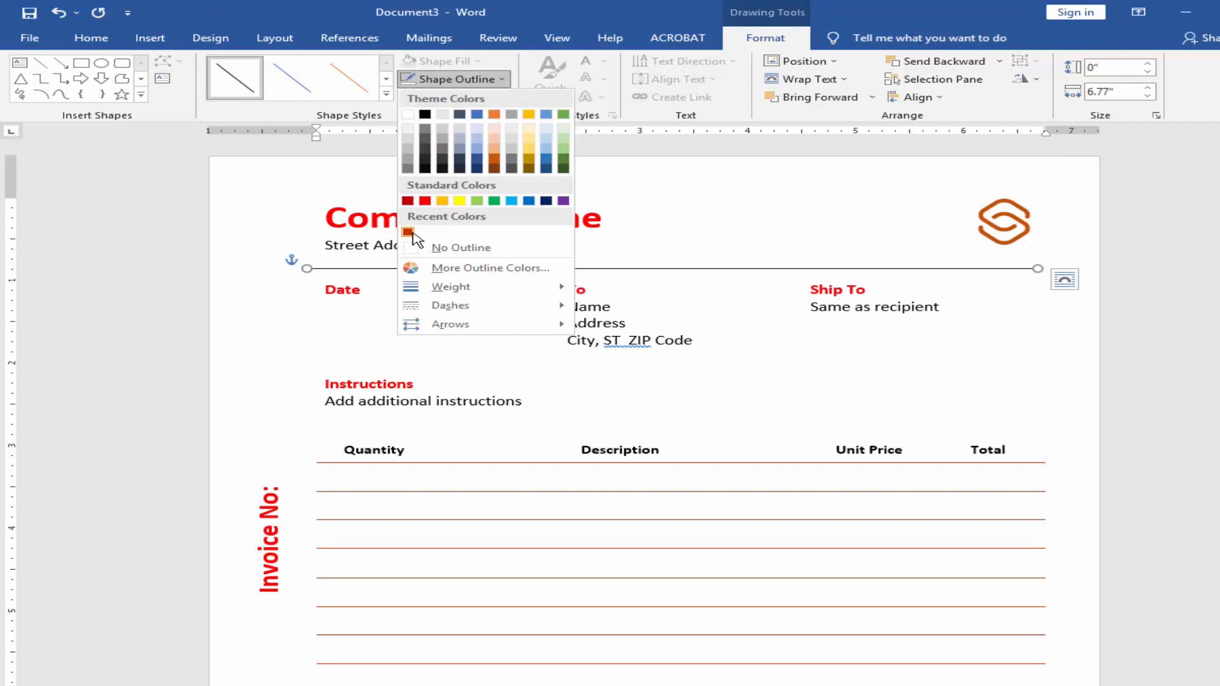
click(408, 233)
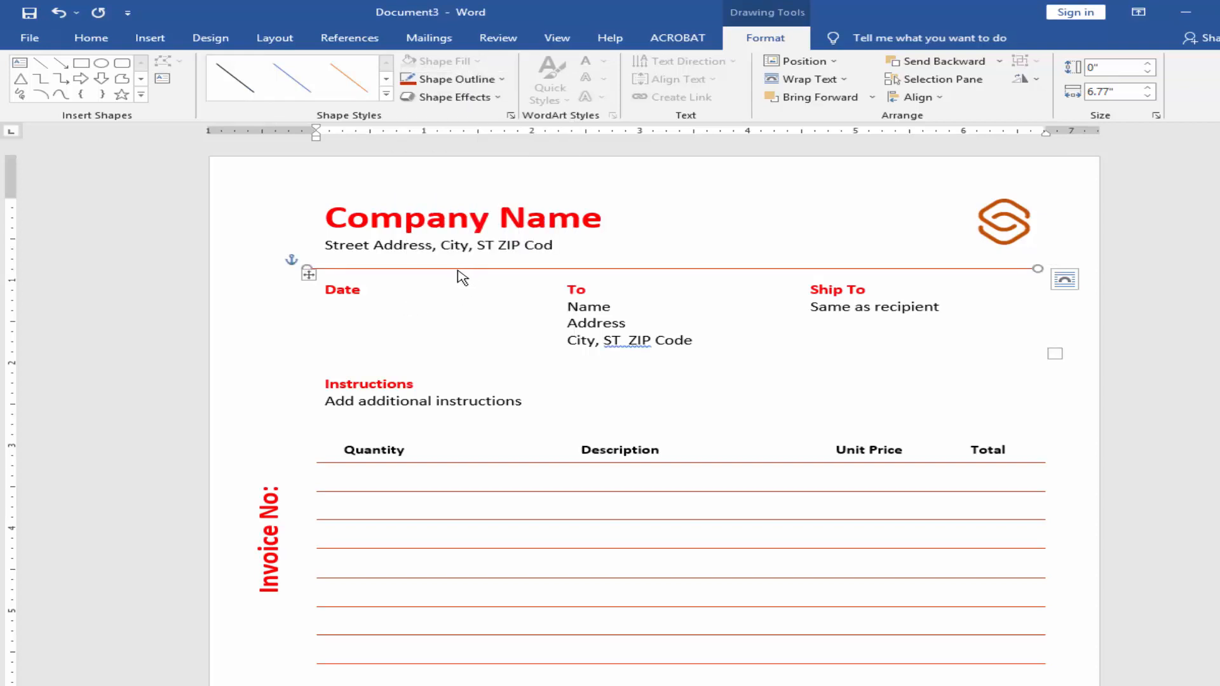
Step: Place a copy of the orange-red line between the recipient address block and the Instructions heading
drag(463, 276, 456, 343)
click(619, 323)
scroll(675, 346, down, 4)
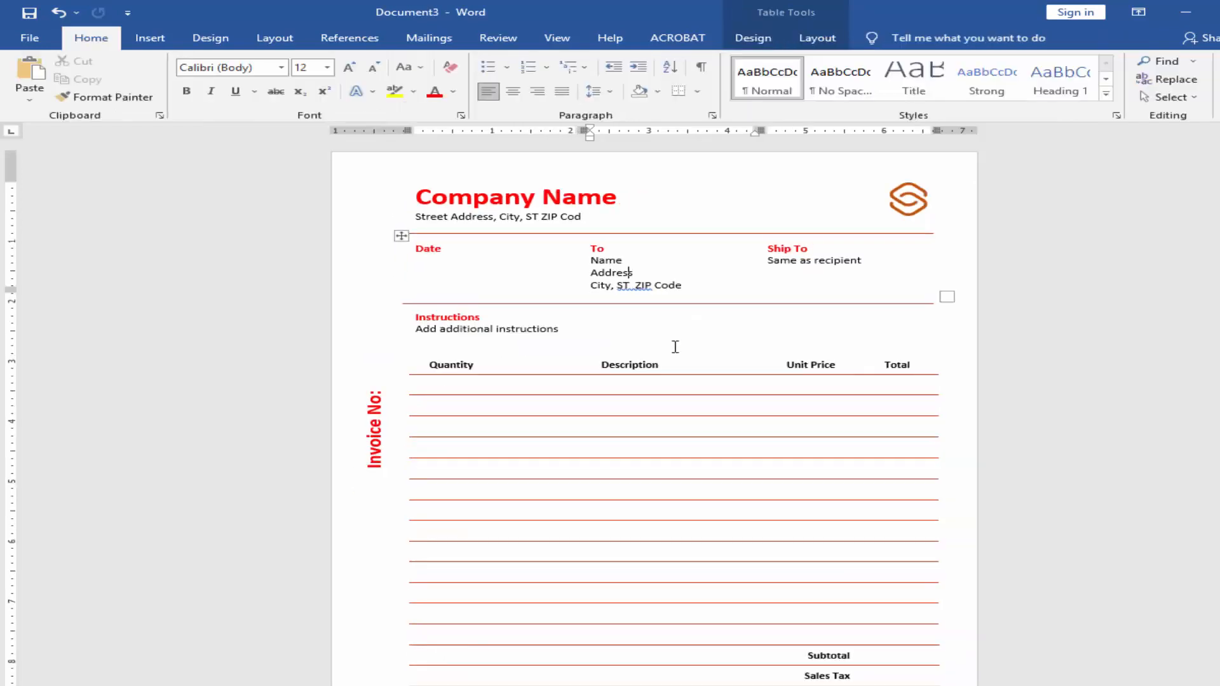
scroll(675, 346, down, 2)
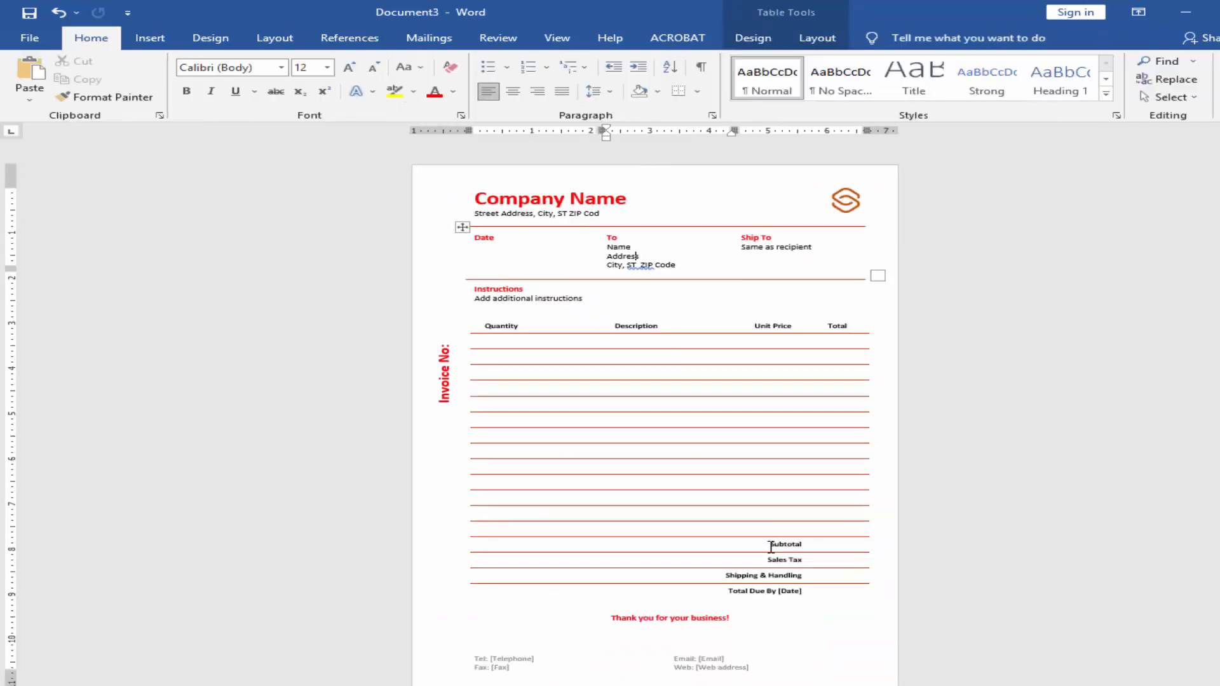
Step: Shade the items table's header row with the recently used dark orange-red
scroll(598, 389, up, 3)
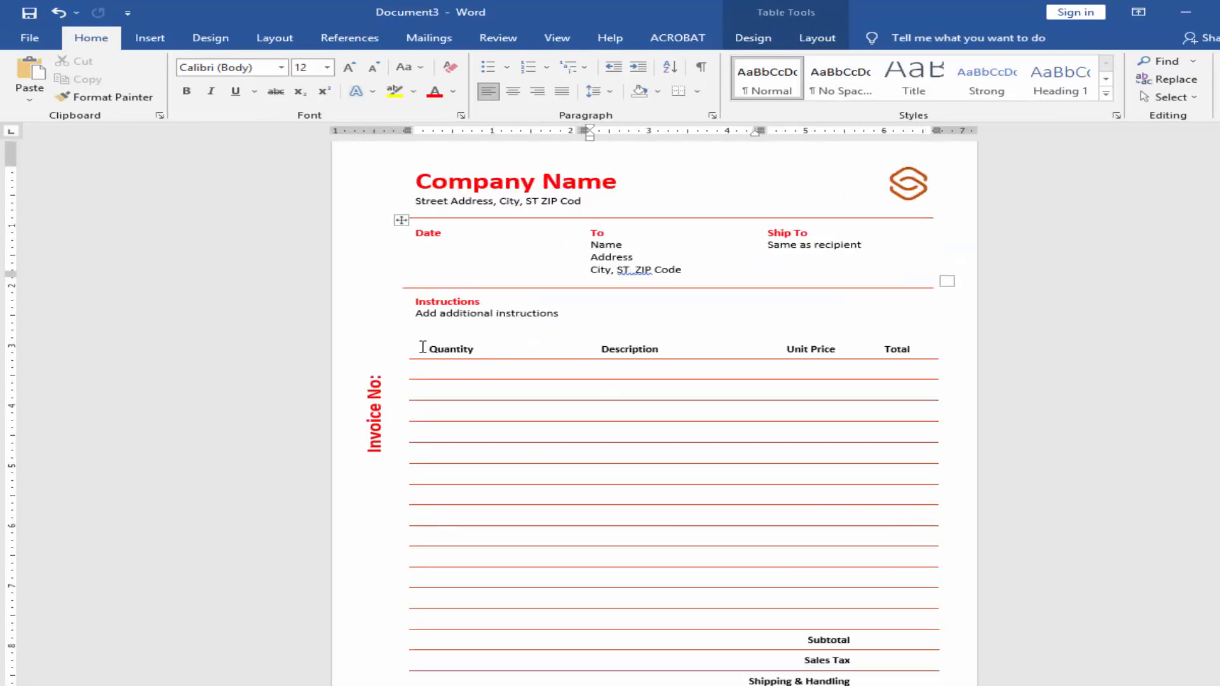
drag(422, 347, 920, 346)
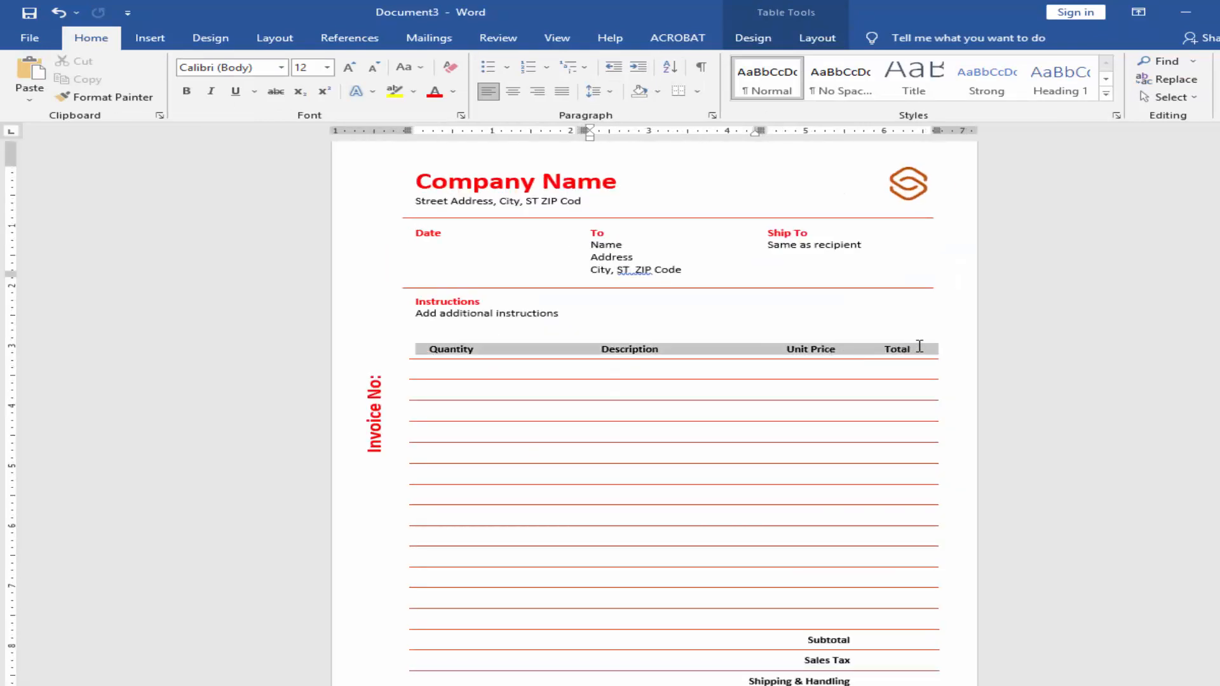
click(756, 39)
click(804, 100)
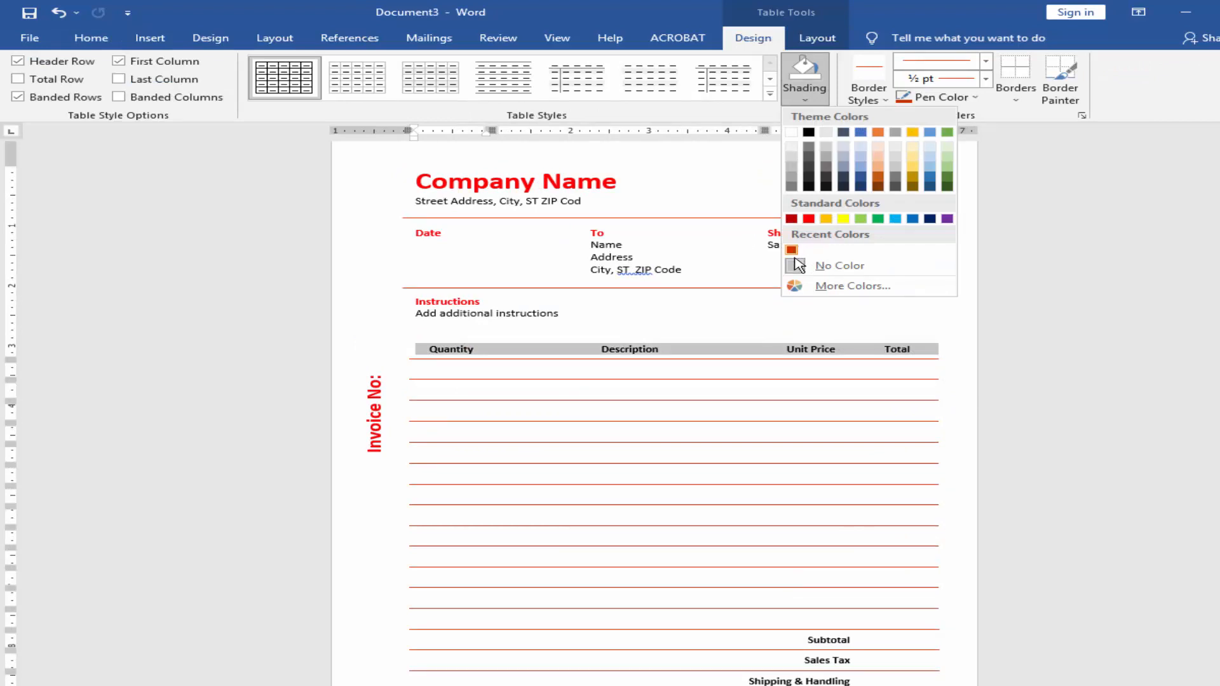
click(791, 250)
Step: Change the font colour of the header row text, from Quantity to Total, to white
key(ctrl+b)
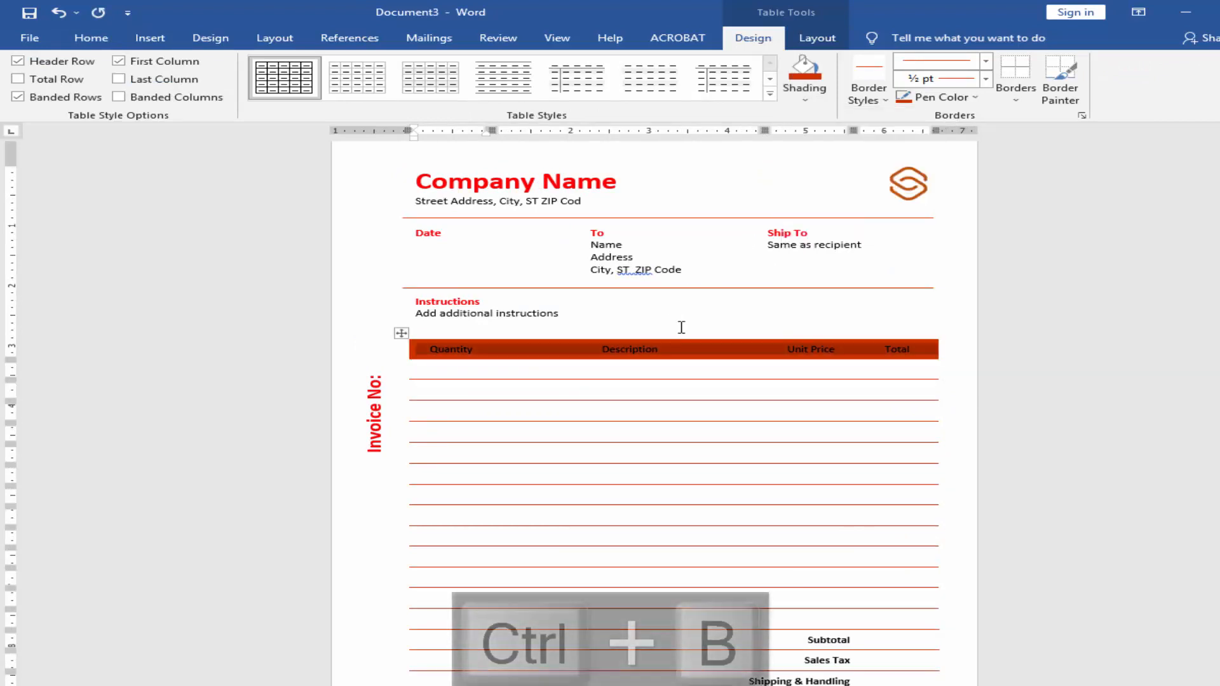
scroll(673, 362, up, 5)
click(345, 175)
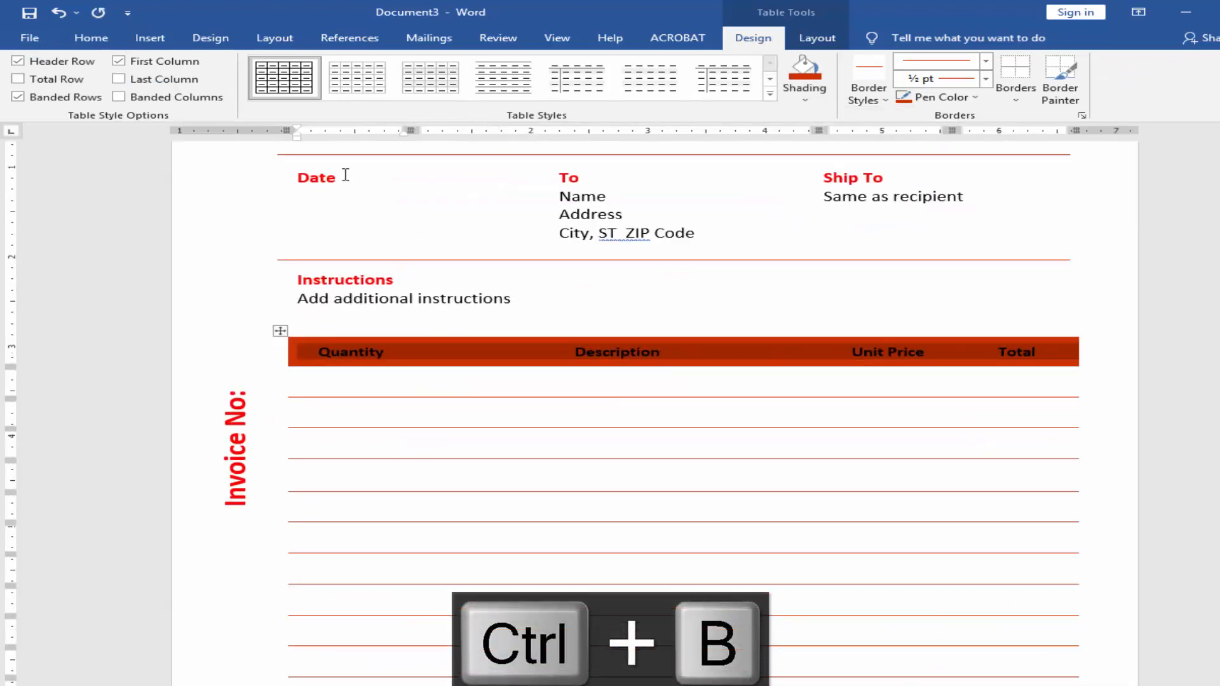
click(95, 38)
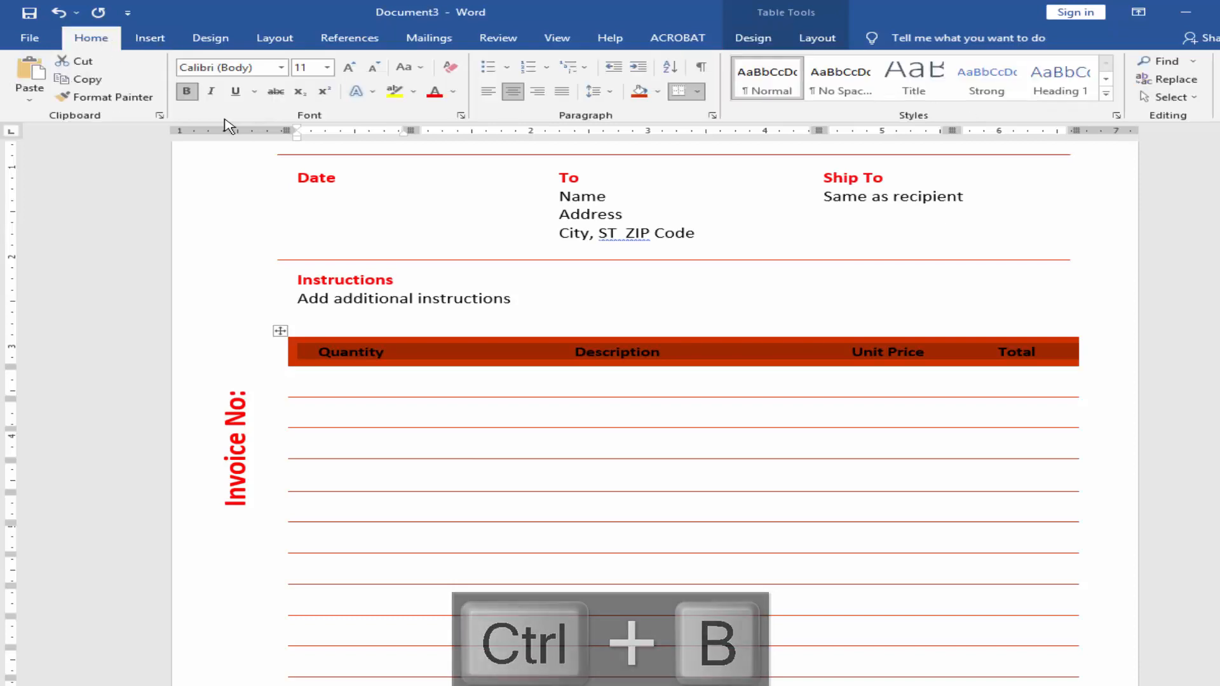
click(453, 92)
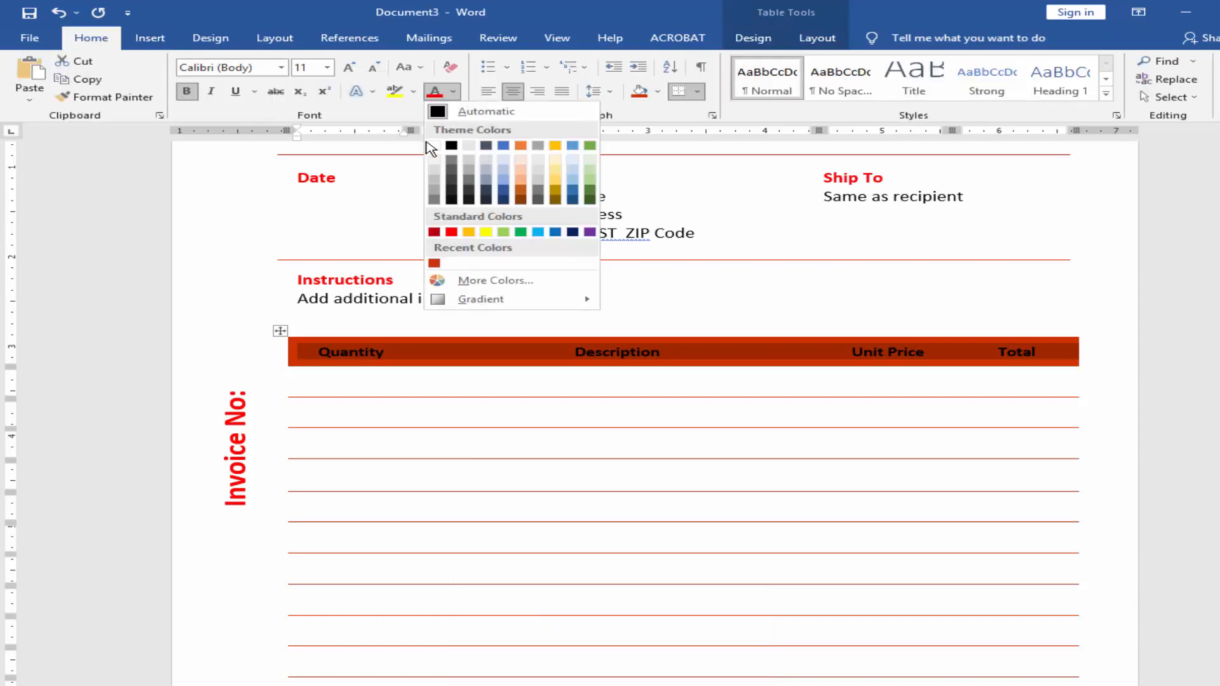
click(434, 146)
click(491, 300)
ctrl+scroll(649, 304, down, 4)
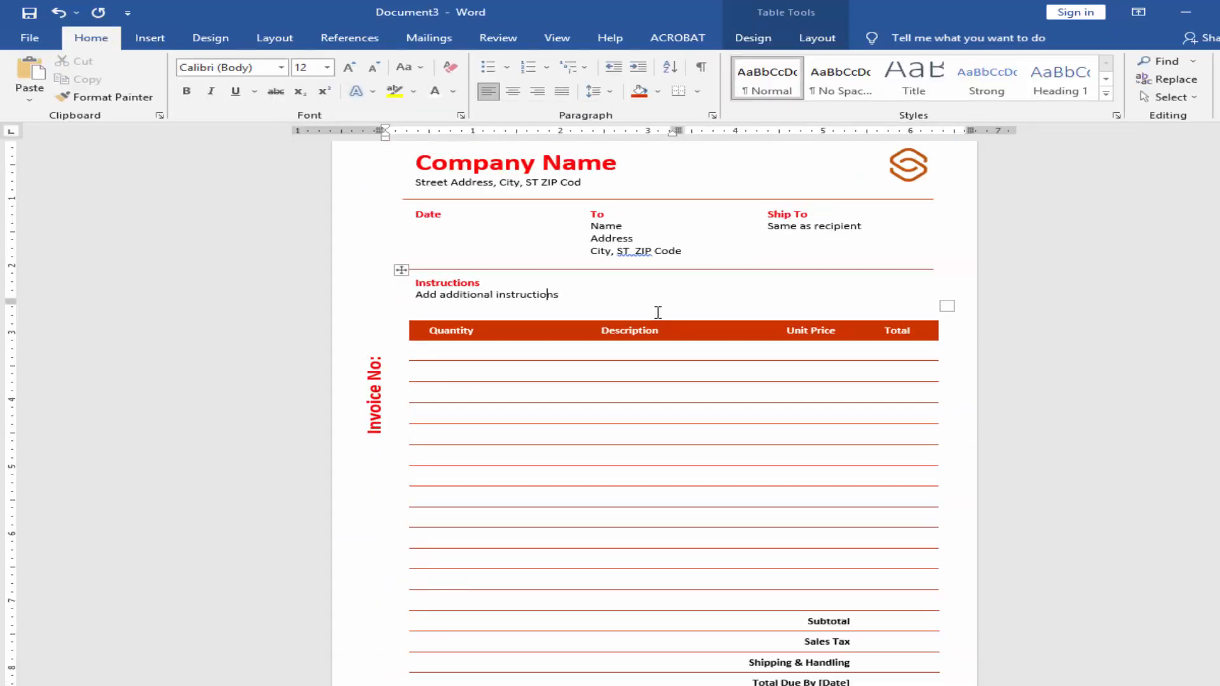